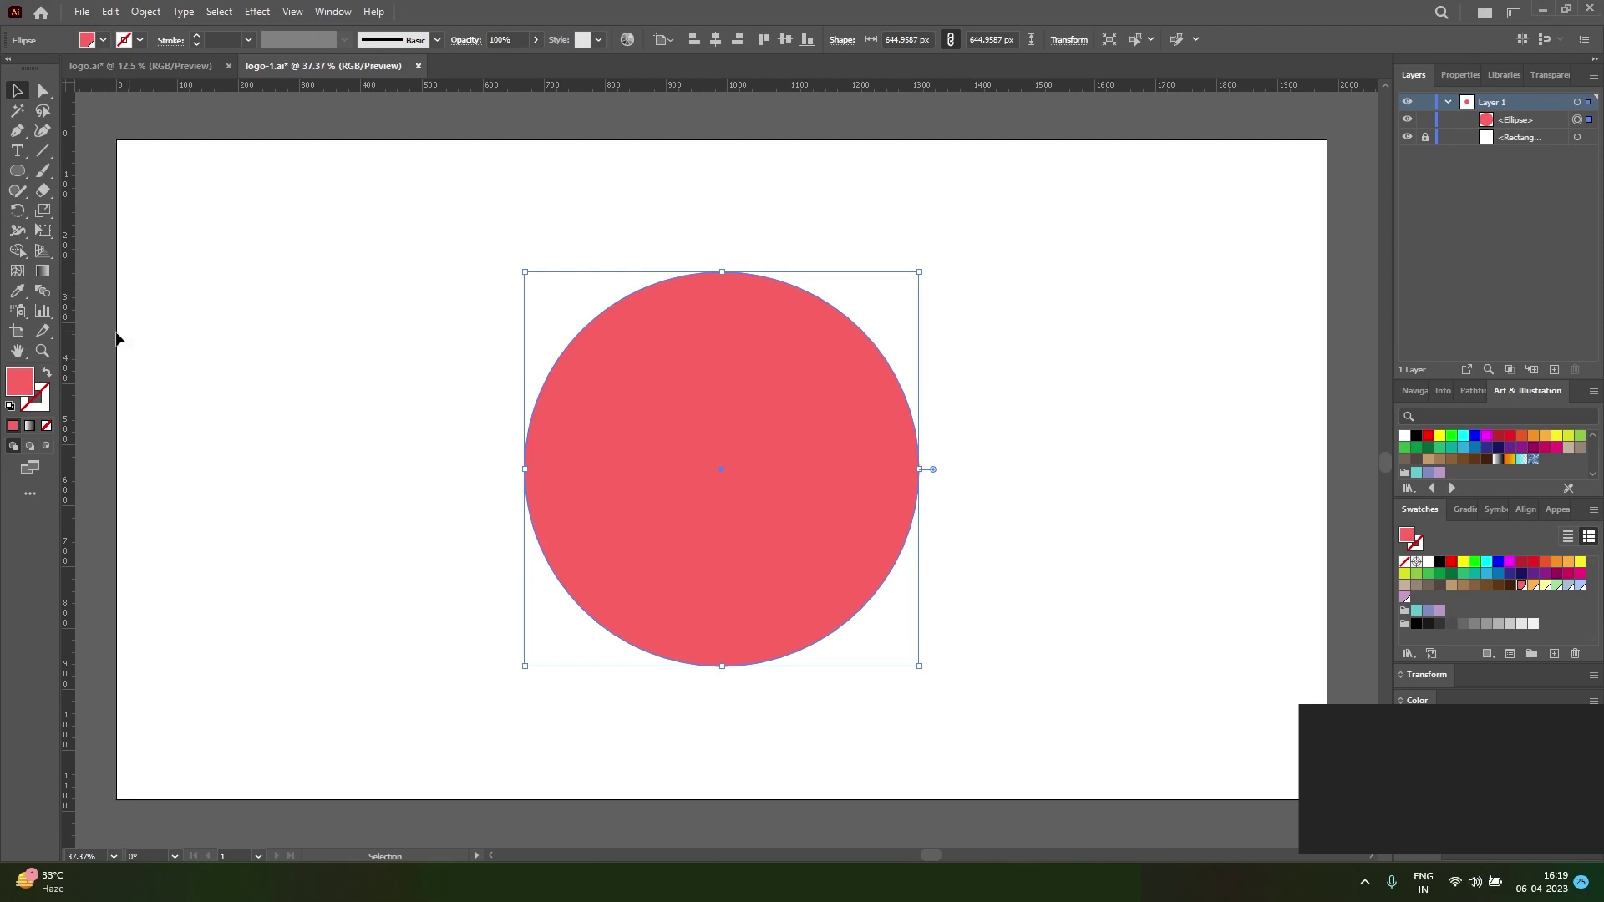
# Create a 90% uniformly scaled copy of the red circle about its center and fill the copy with orange
pyautogui.press('s')
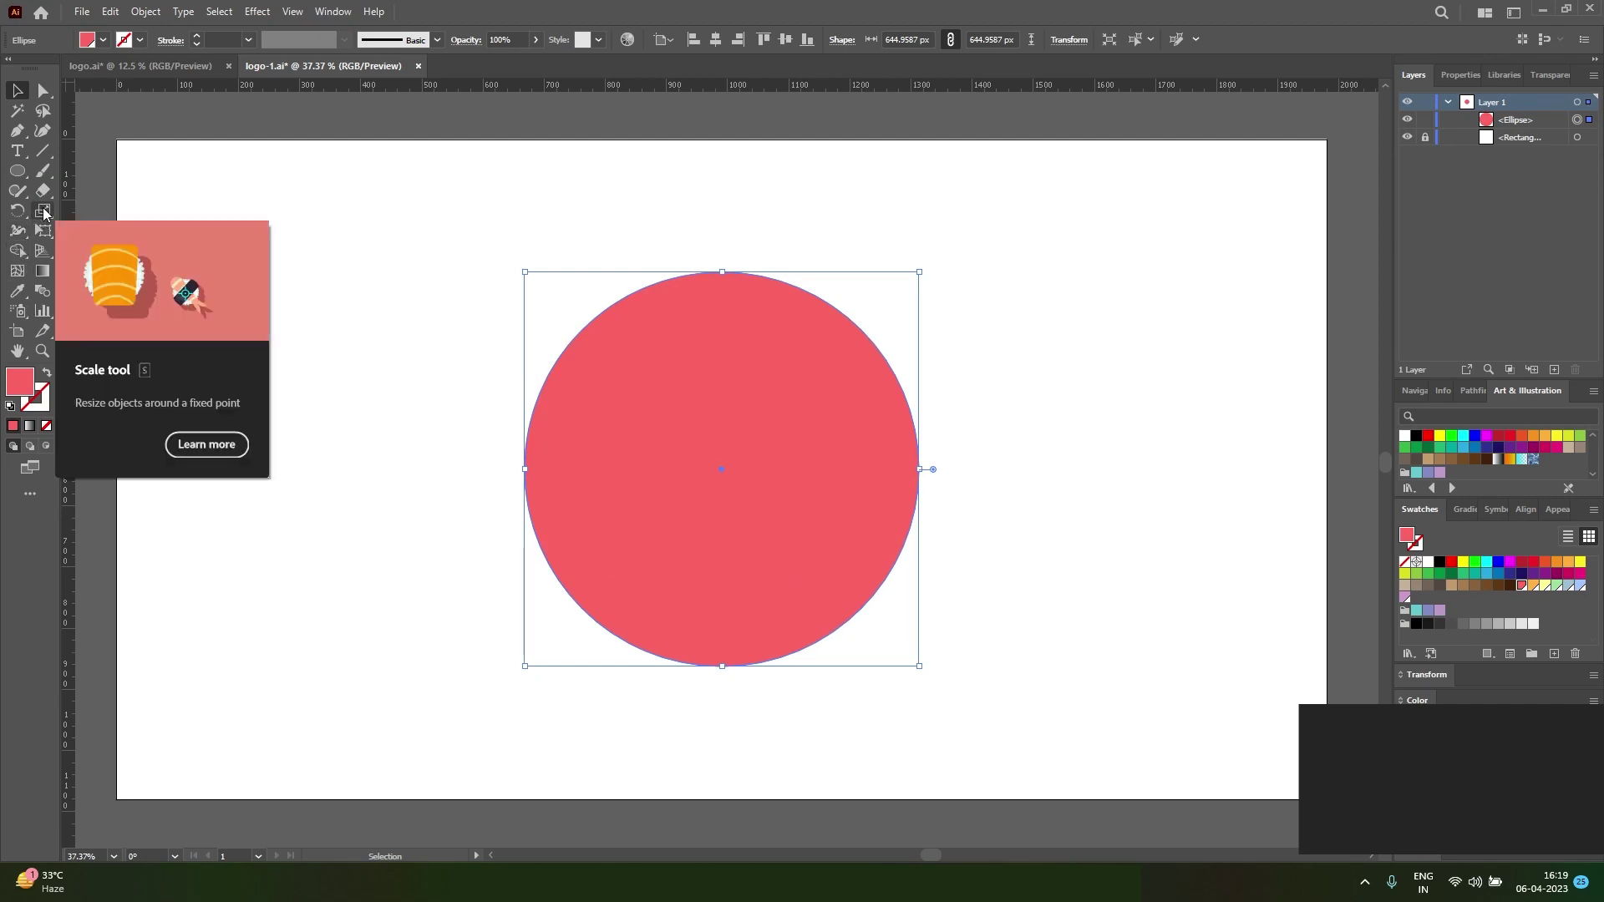
pyautogui.click(43, 213)
pyautogui.keyDown('alt'); pyautogui.rightClick(723, 469); pyautogui.keyUp('alt')
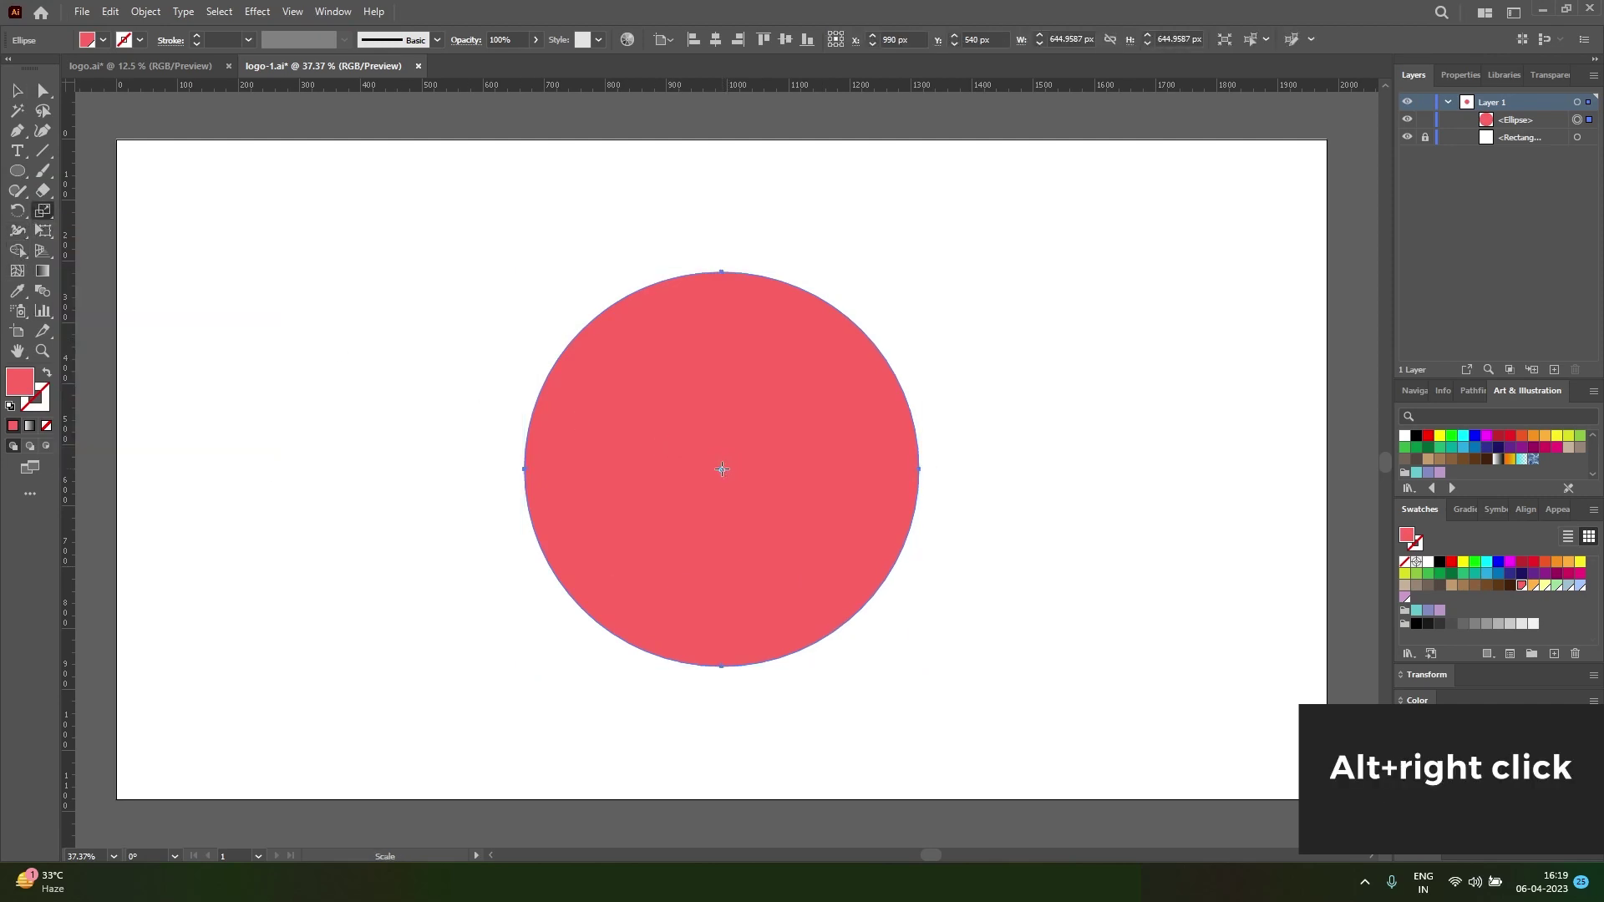
pyautogui.write('90')
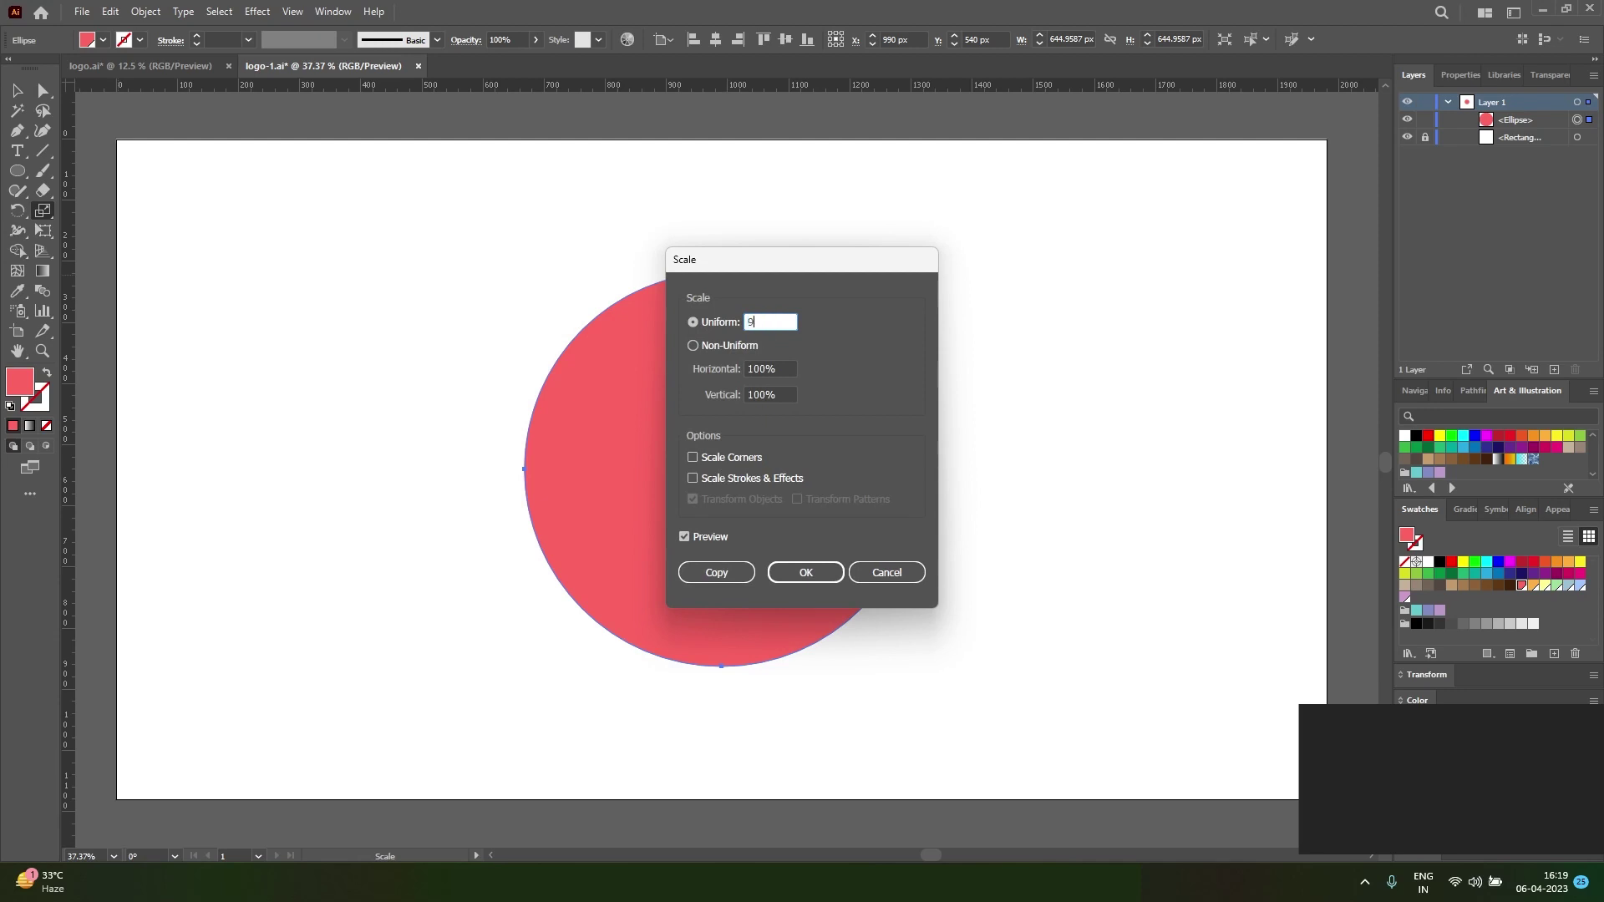
pyautogui.click(718, 571)
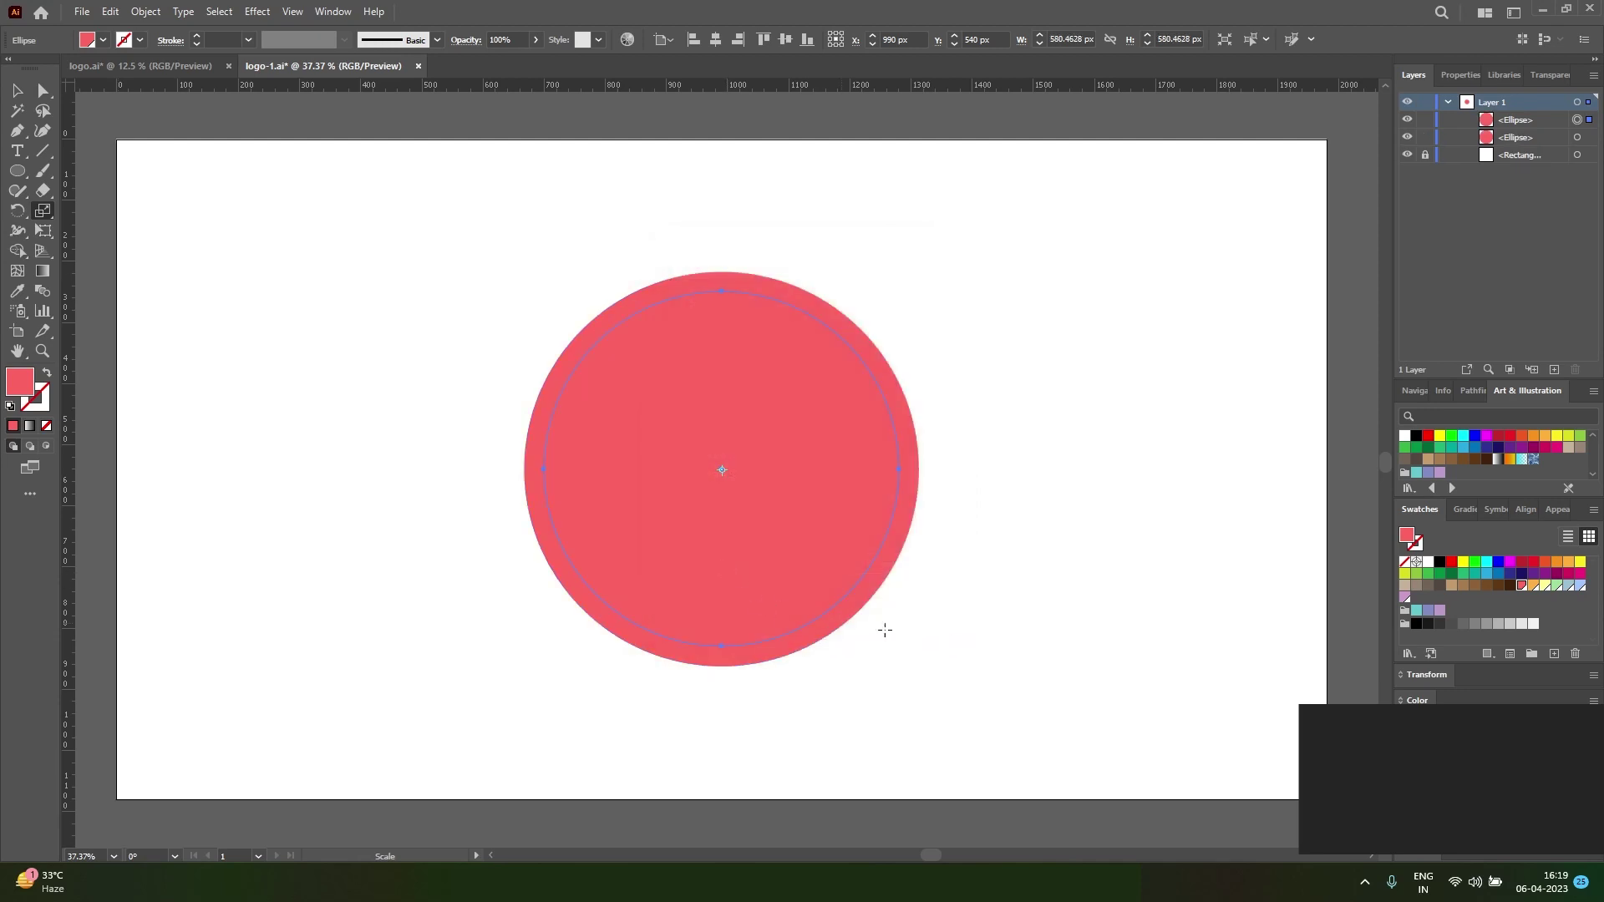
pyautogui.click(1533, 587)
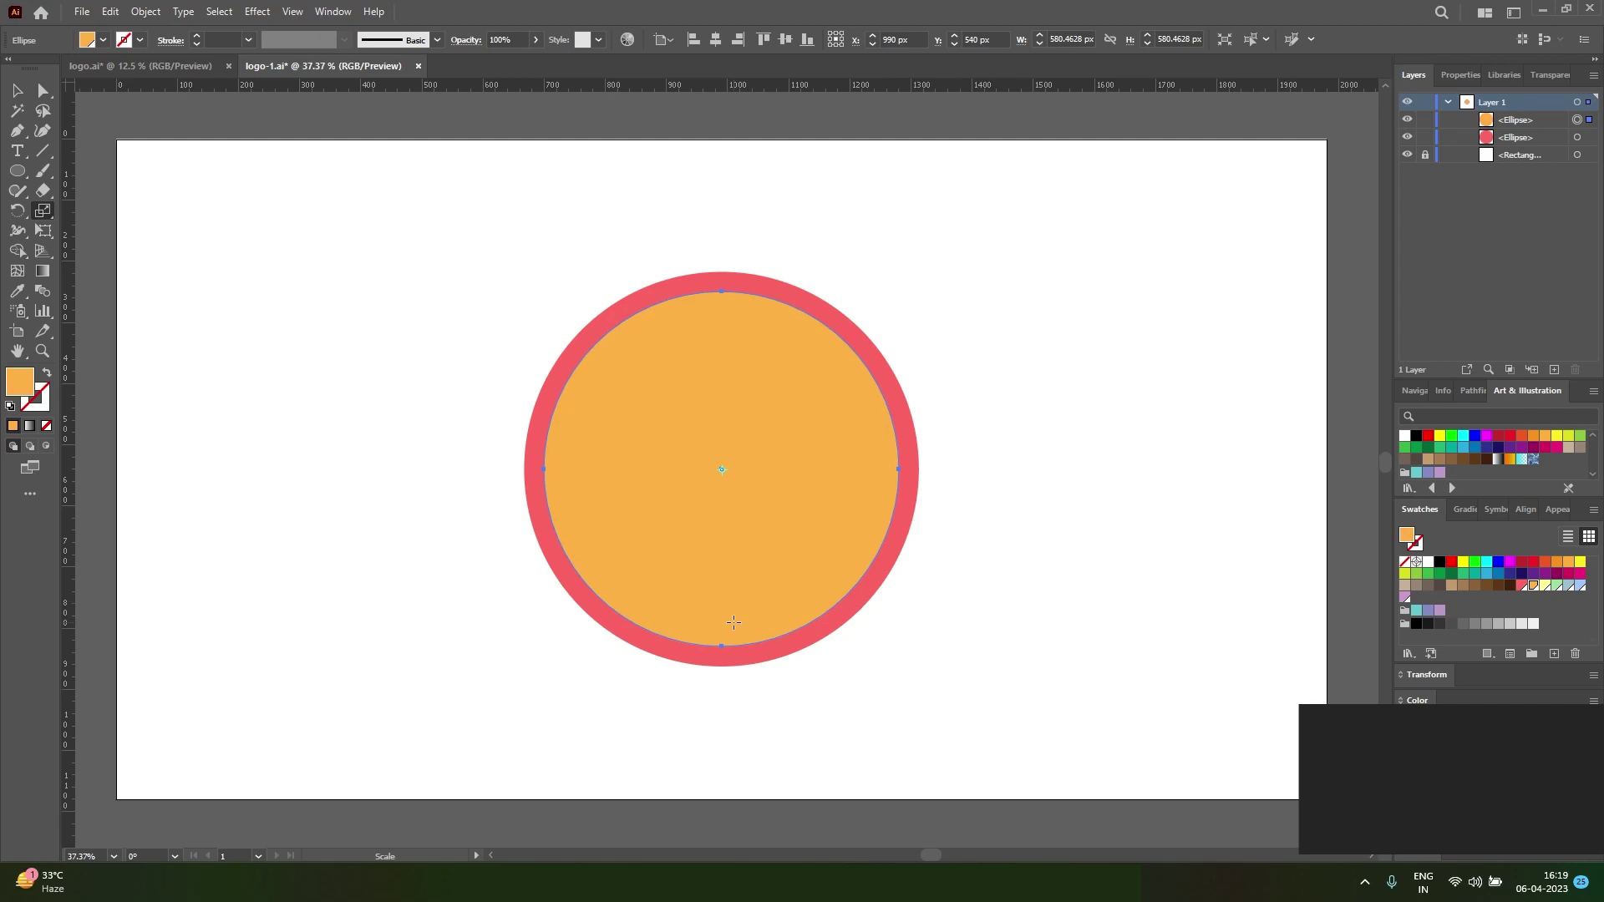
# Add a pale yellow circle in front of the others as an 80% scaled copy of the outer red circle
pyautogui.press('v')
pyautogui.click(739, 660)
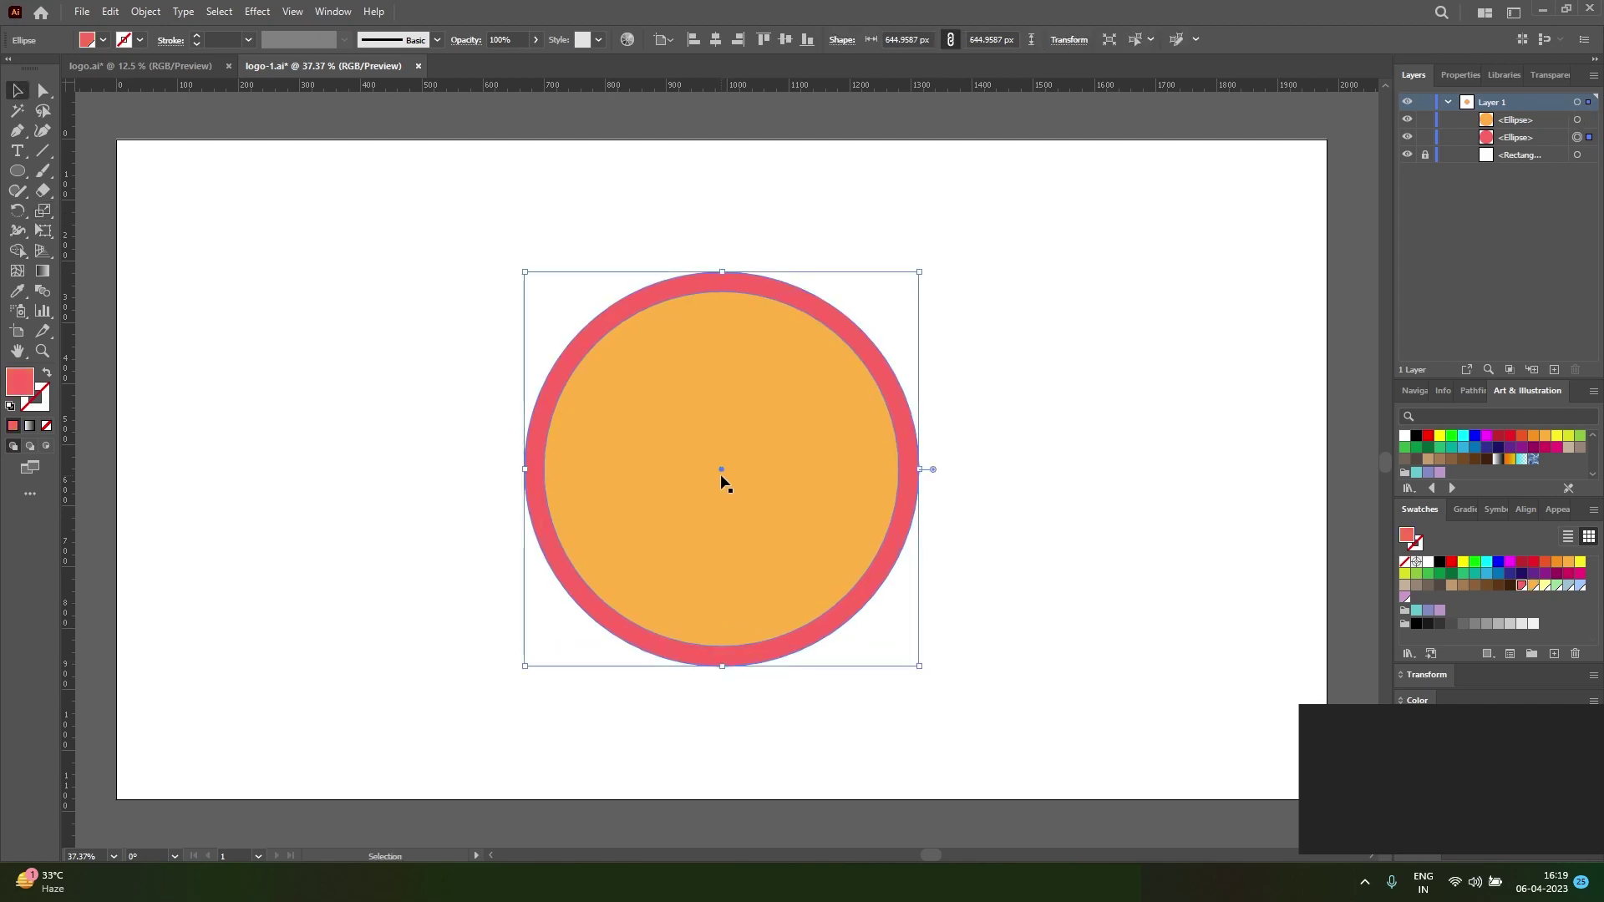
pyautogui.press('s')
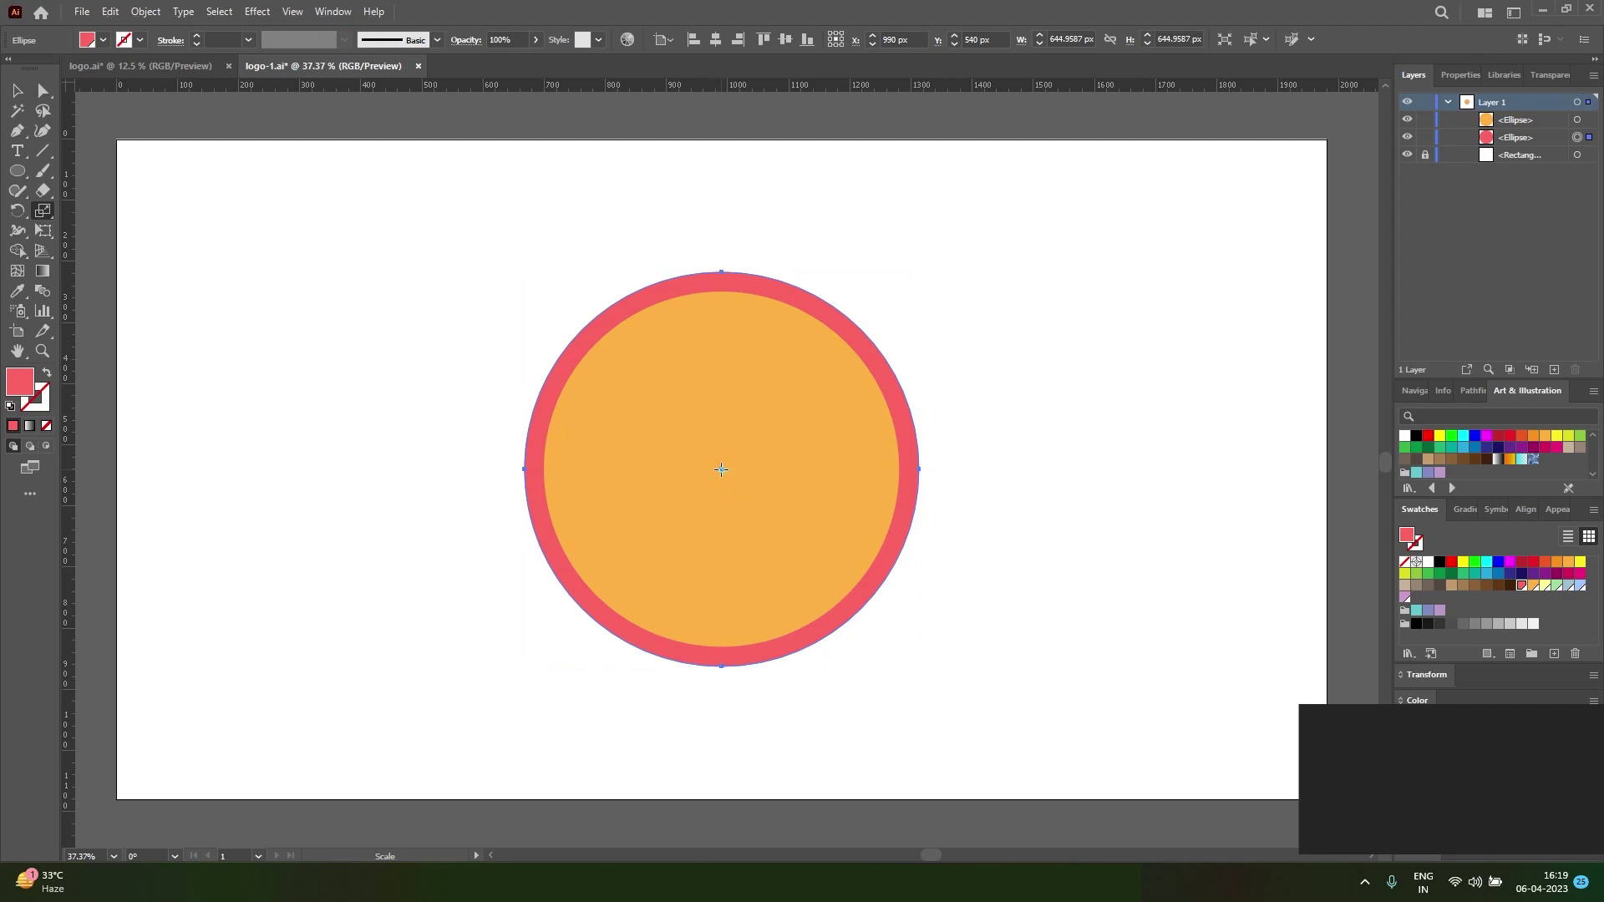
pyautogui.keyDown('alt'); pyautogui.click(721, 469); pyautogui.keyUp('alt')
pyautogui.write('80')
pyautogui.click(720, 573)
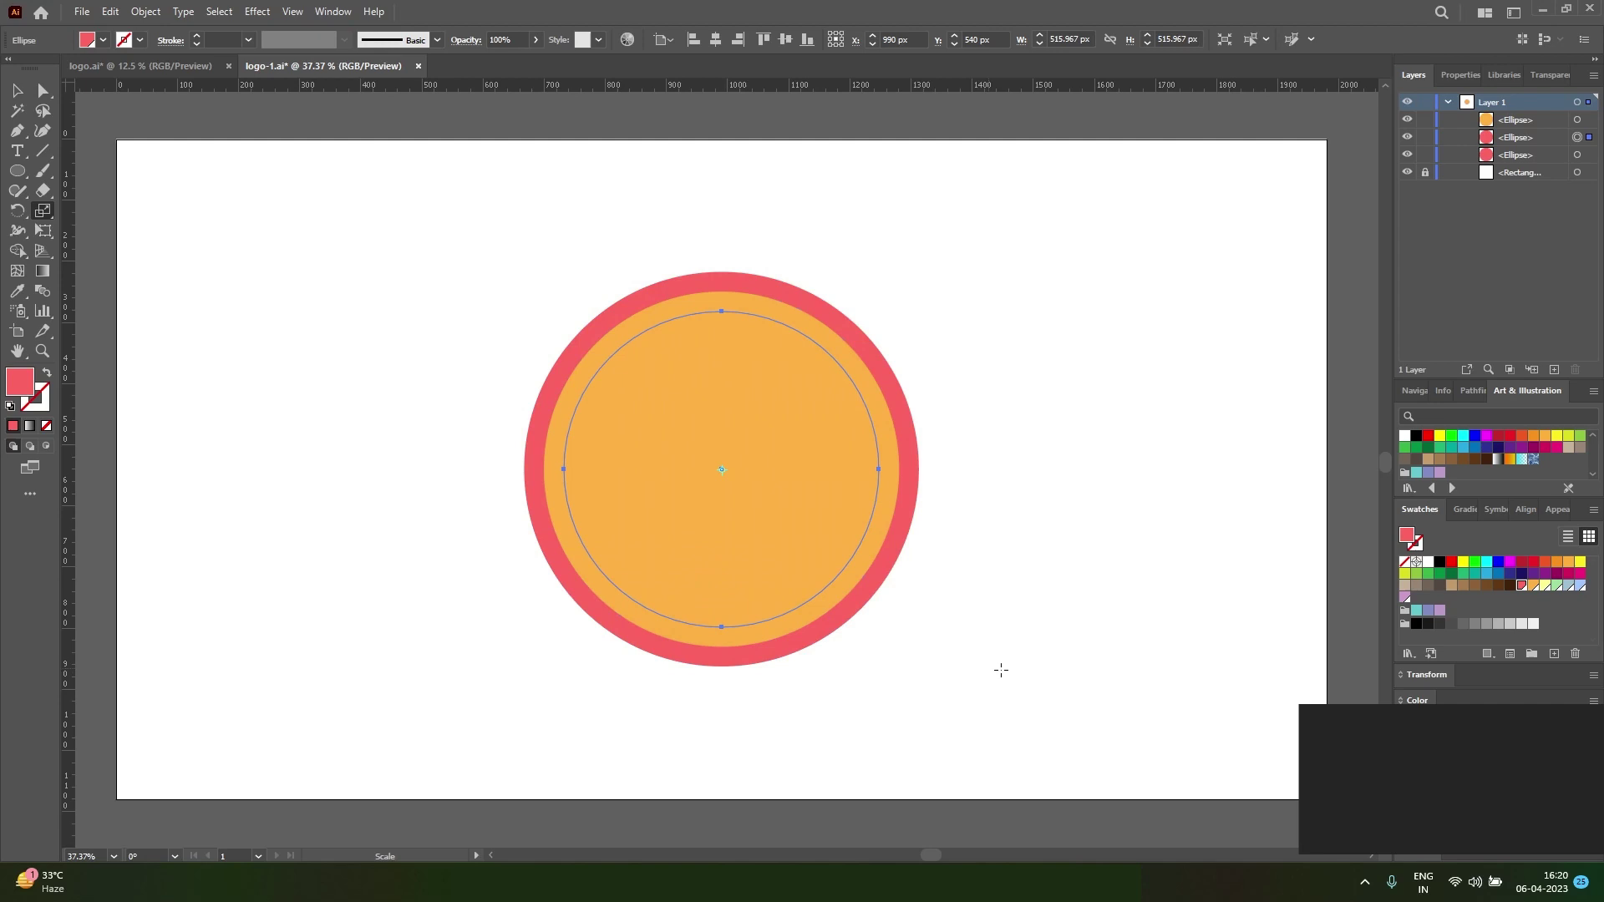
pyautogui.click(1547, 587)
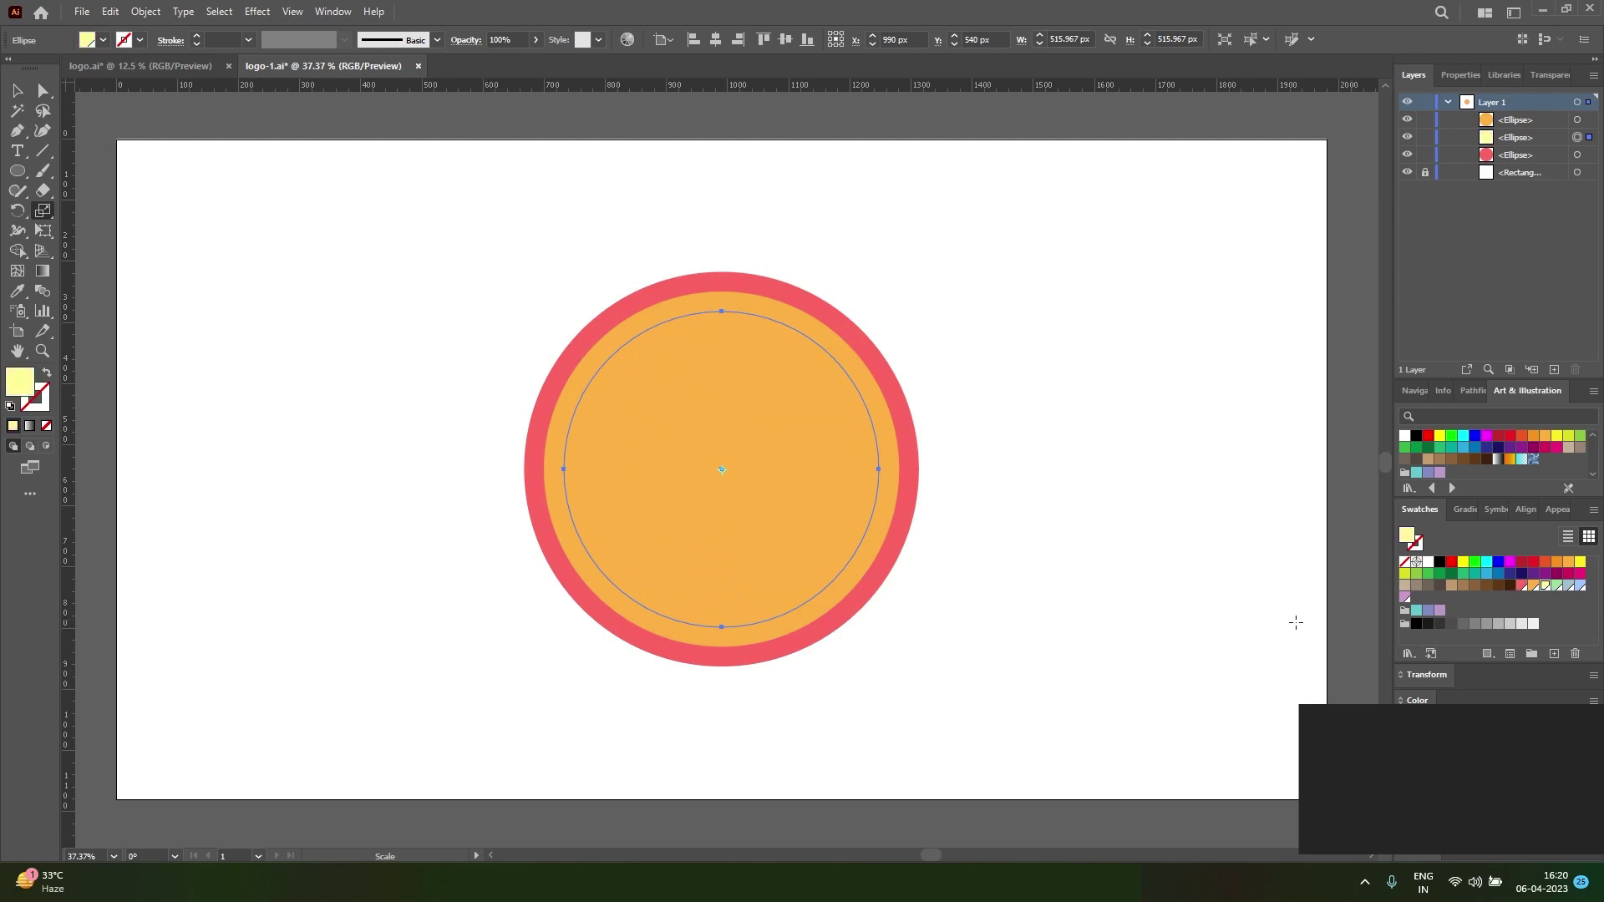
pyautogui.press('v')
pyautogui.hotkey('ctrl', 'shift', ']')
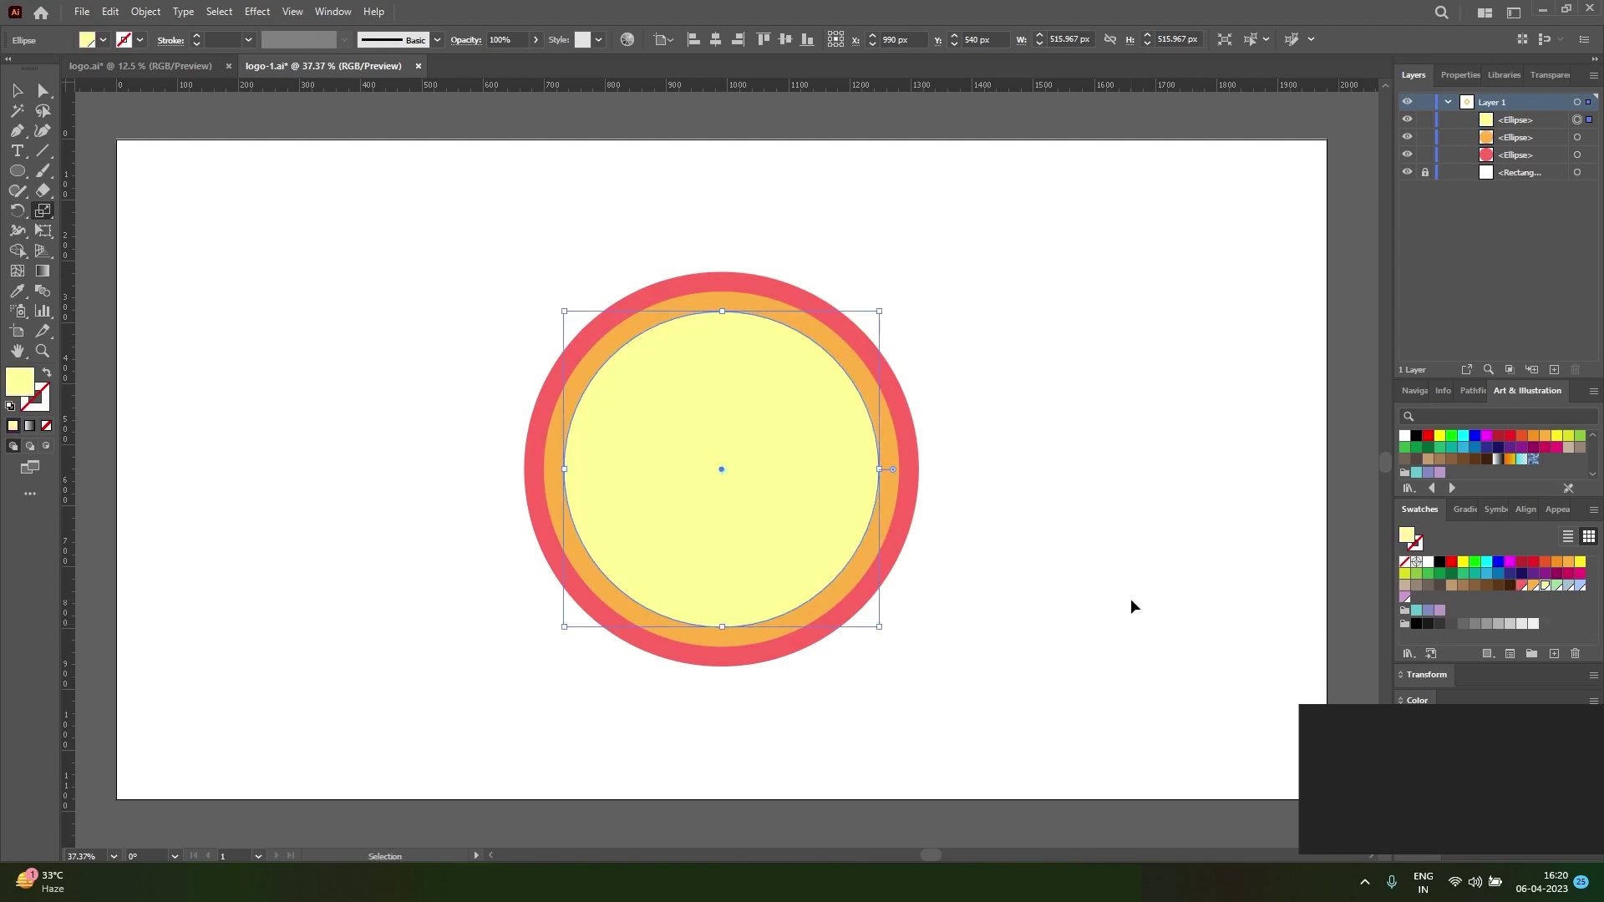
# Add a light green circle in front as a 70% scaled copy of the outer red circle about its center
pyautogui.click(749, 662)
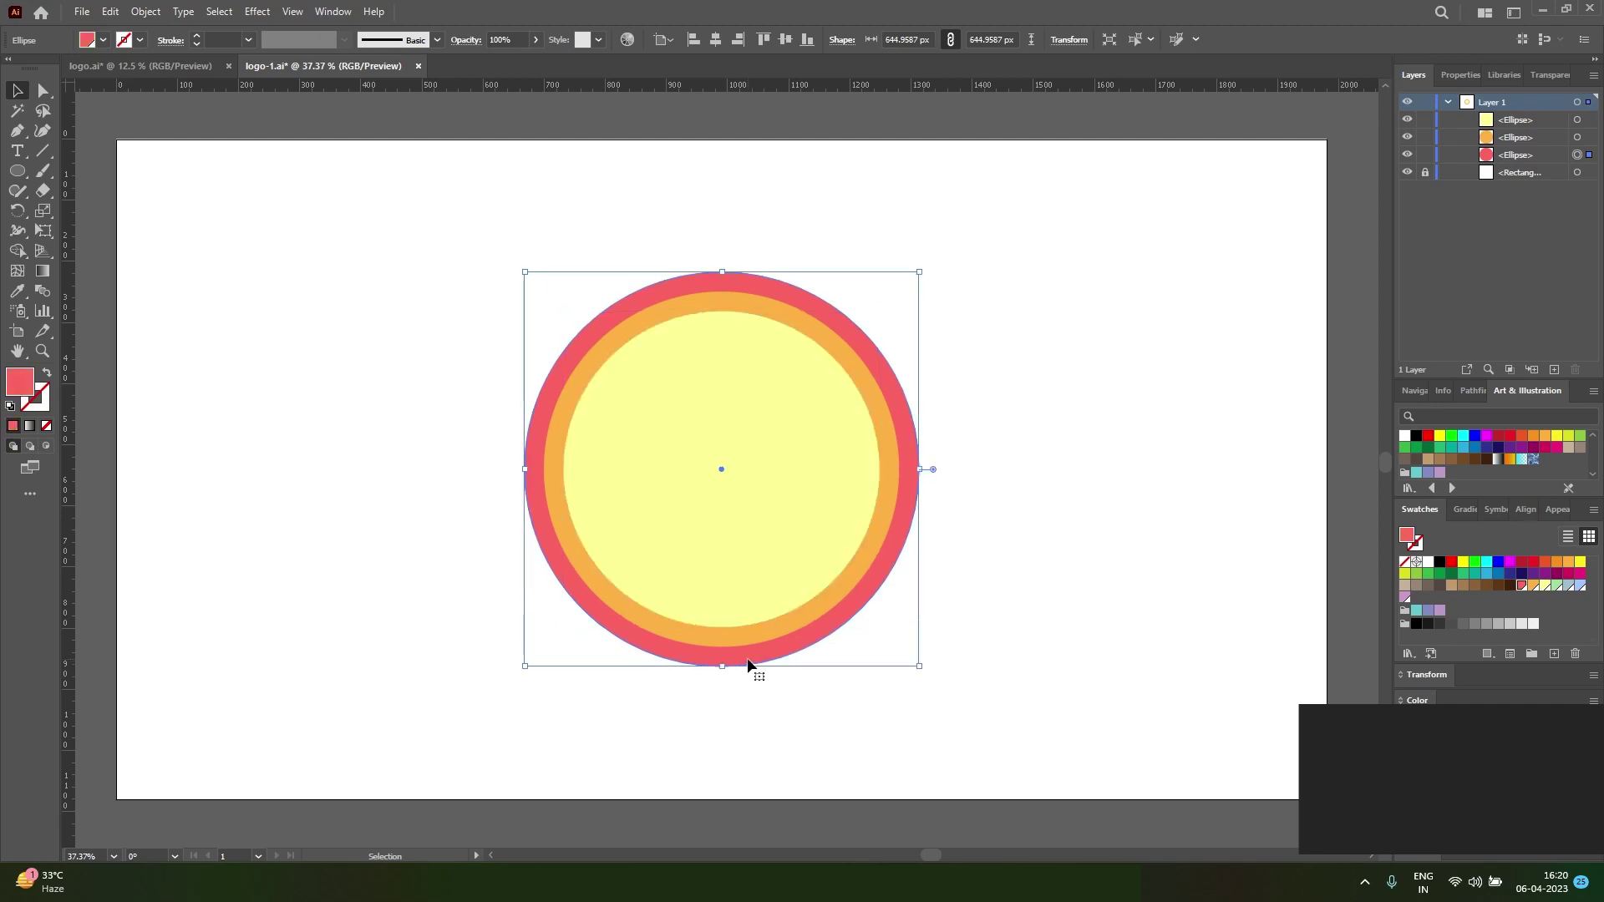
pyautogui.press('s')
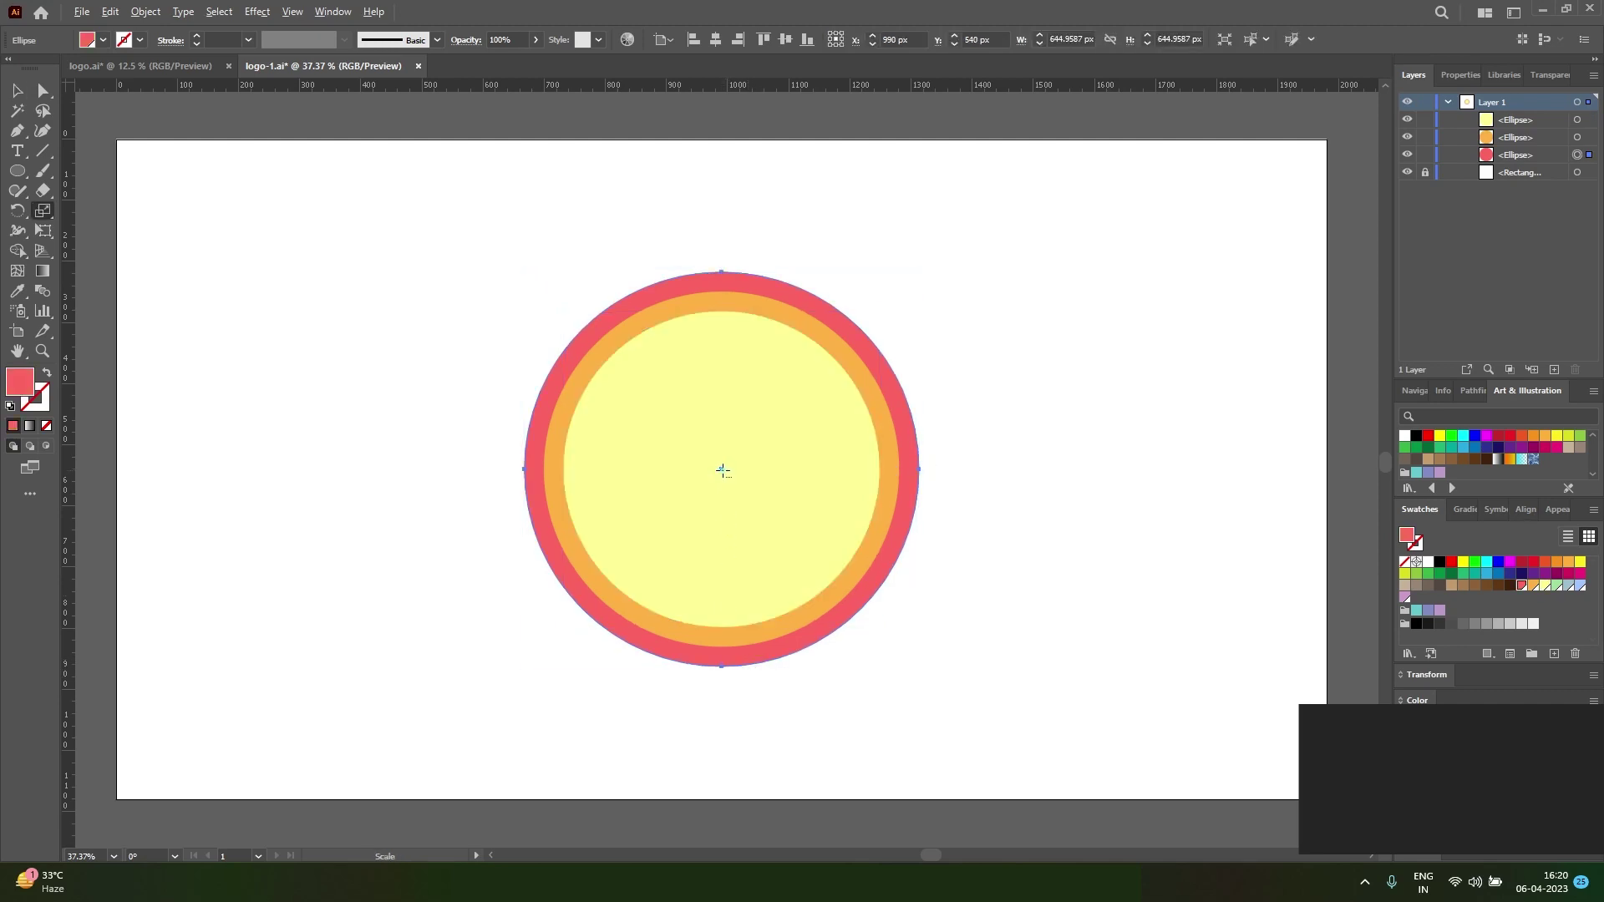
pyautogui.keyDown('alt'); pyautogui.click(722, 470); pyautogui.keyUp('alt')
pyautogui.write('70')
pyautogui.click(732, 572)
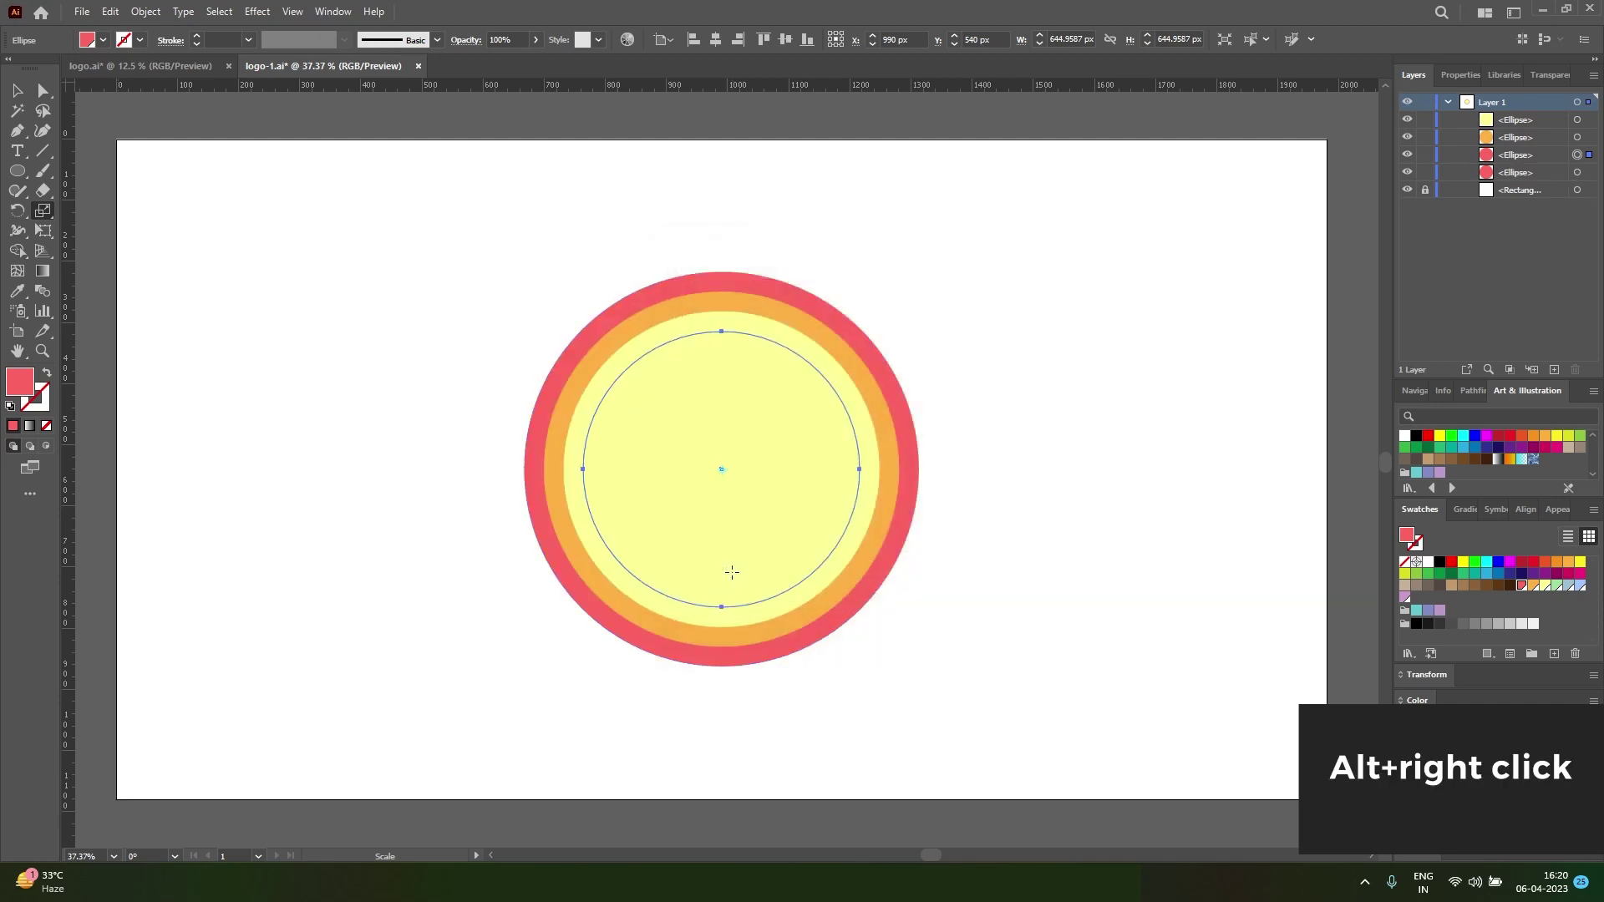
pyautogui.click(1556, 586)
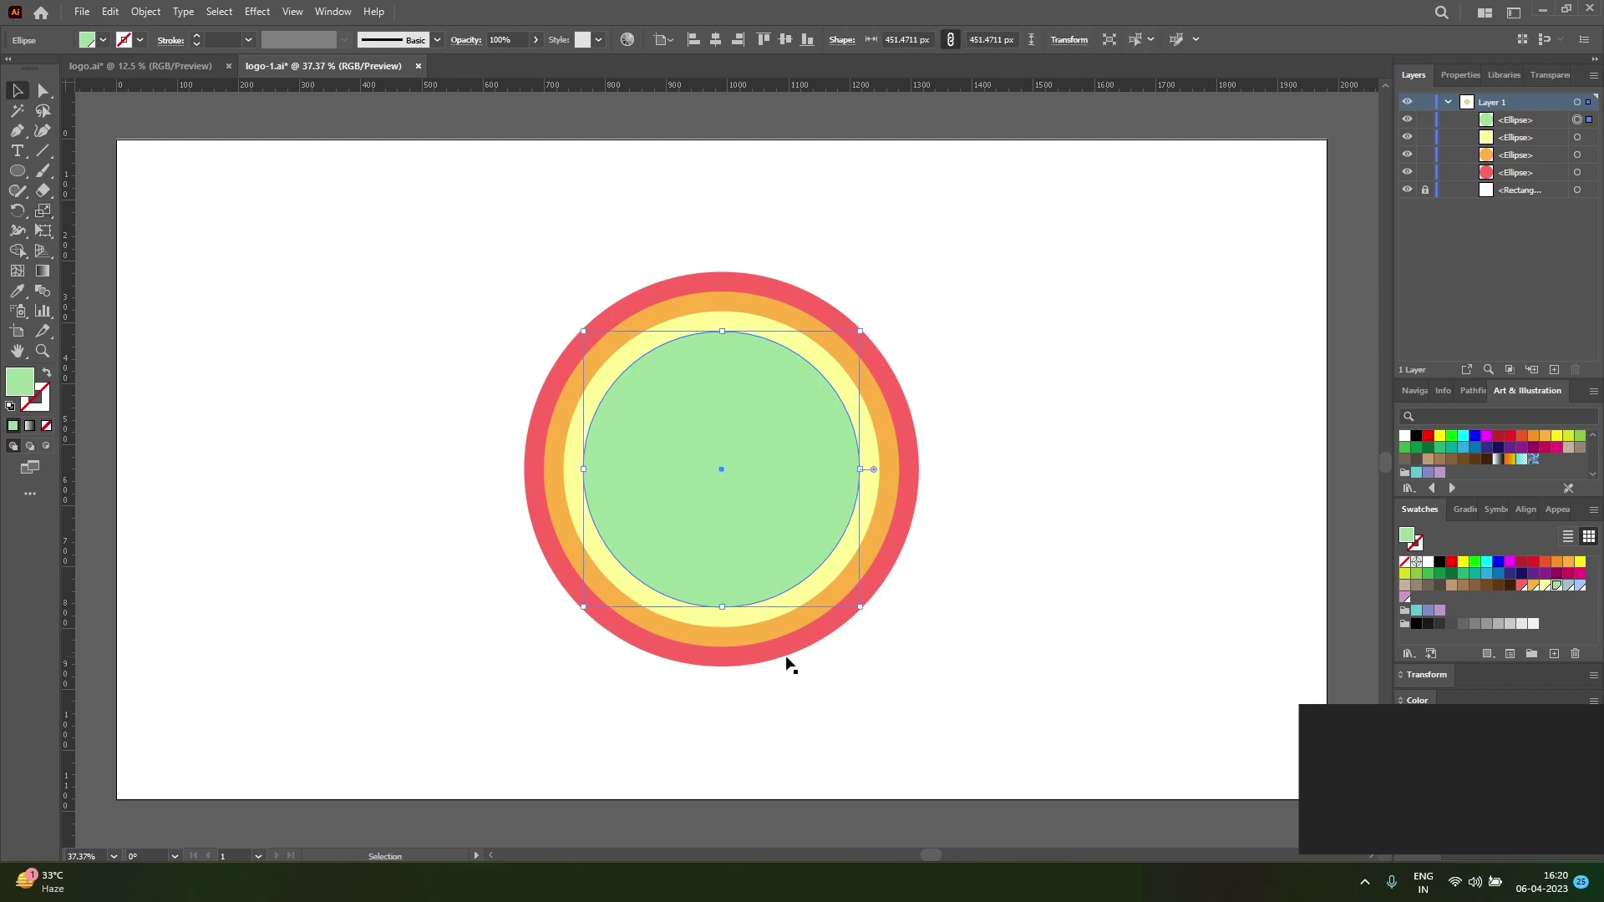
# Add a gray-blue circle in front as a 60% scaled copy of the outer red circle about its center
pyautogui.press('v')
pyautogui.click(723, 657)
pyautogui.press('s')
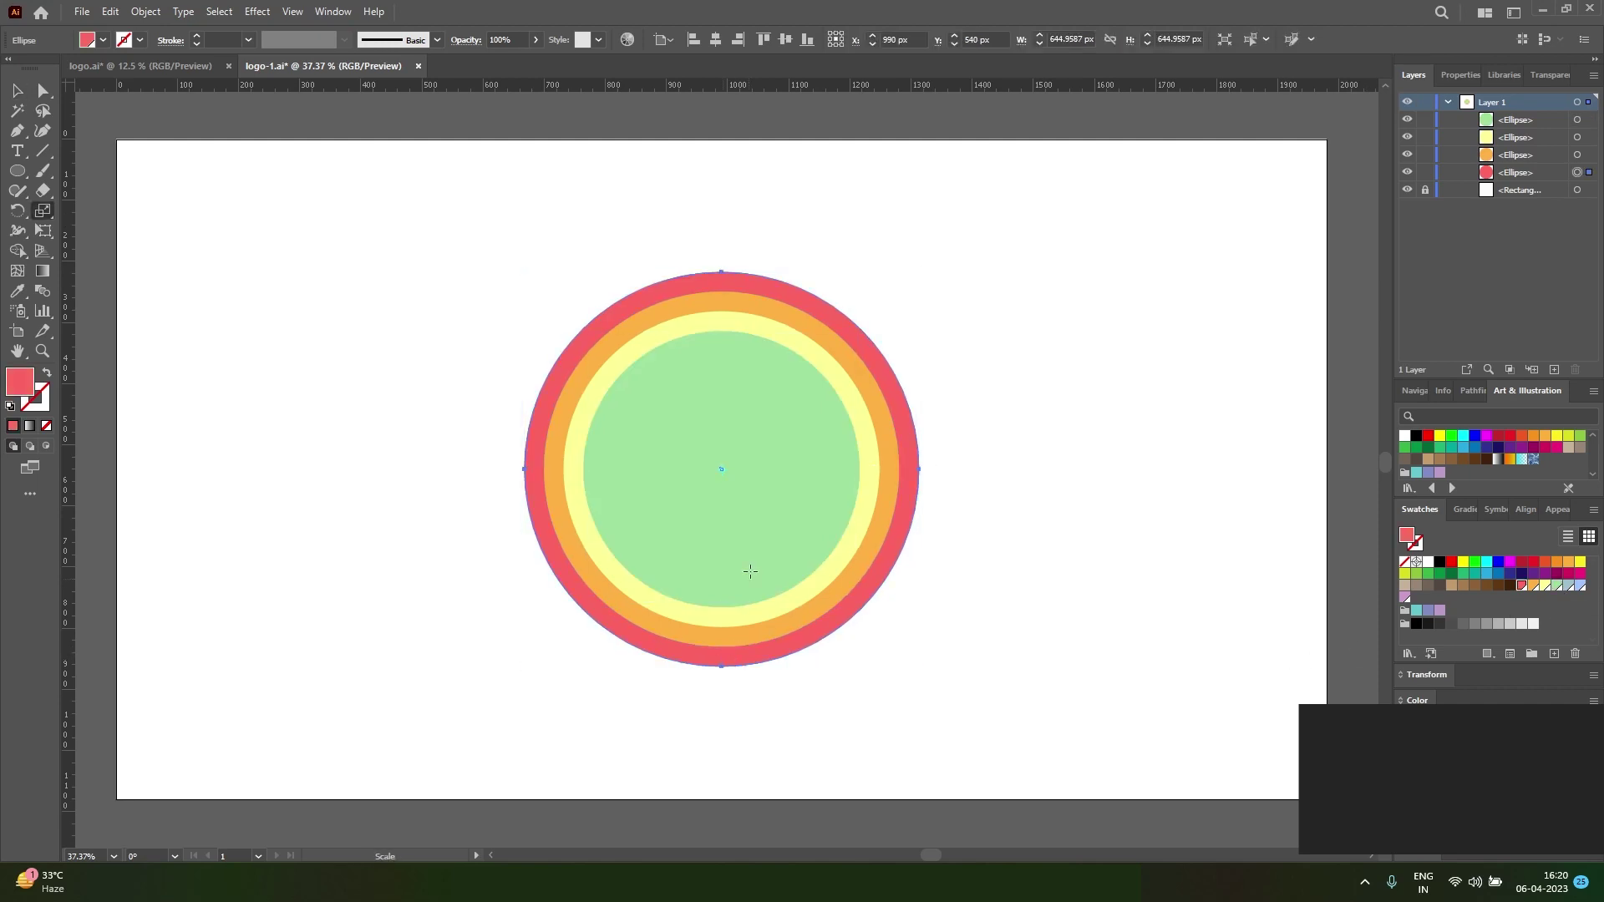
pyautogui.keyDown('alt'); pyautogui.rightClick(722, 470); pyautogui.keyUp('alt')
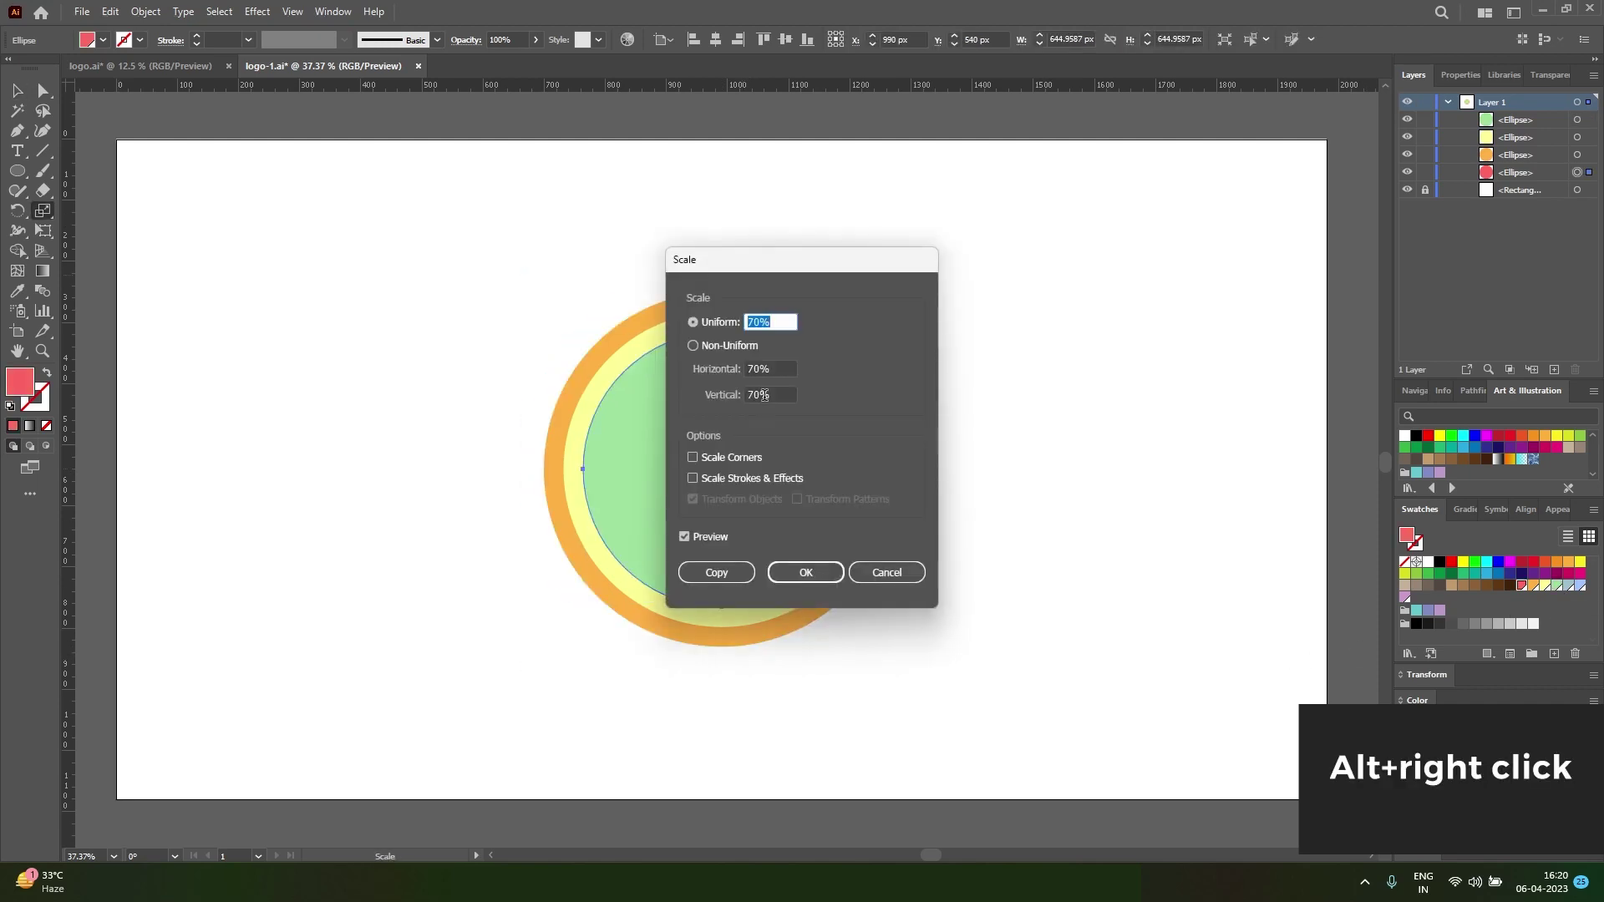
pyautogui.click(715, 573)
pyautogui.hotkey('ctrl', 'shift', ']')
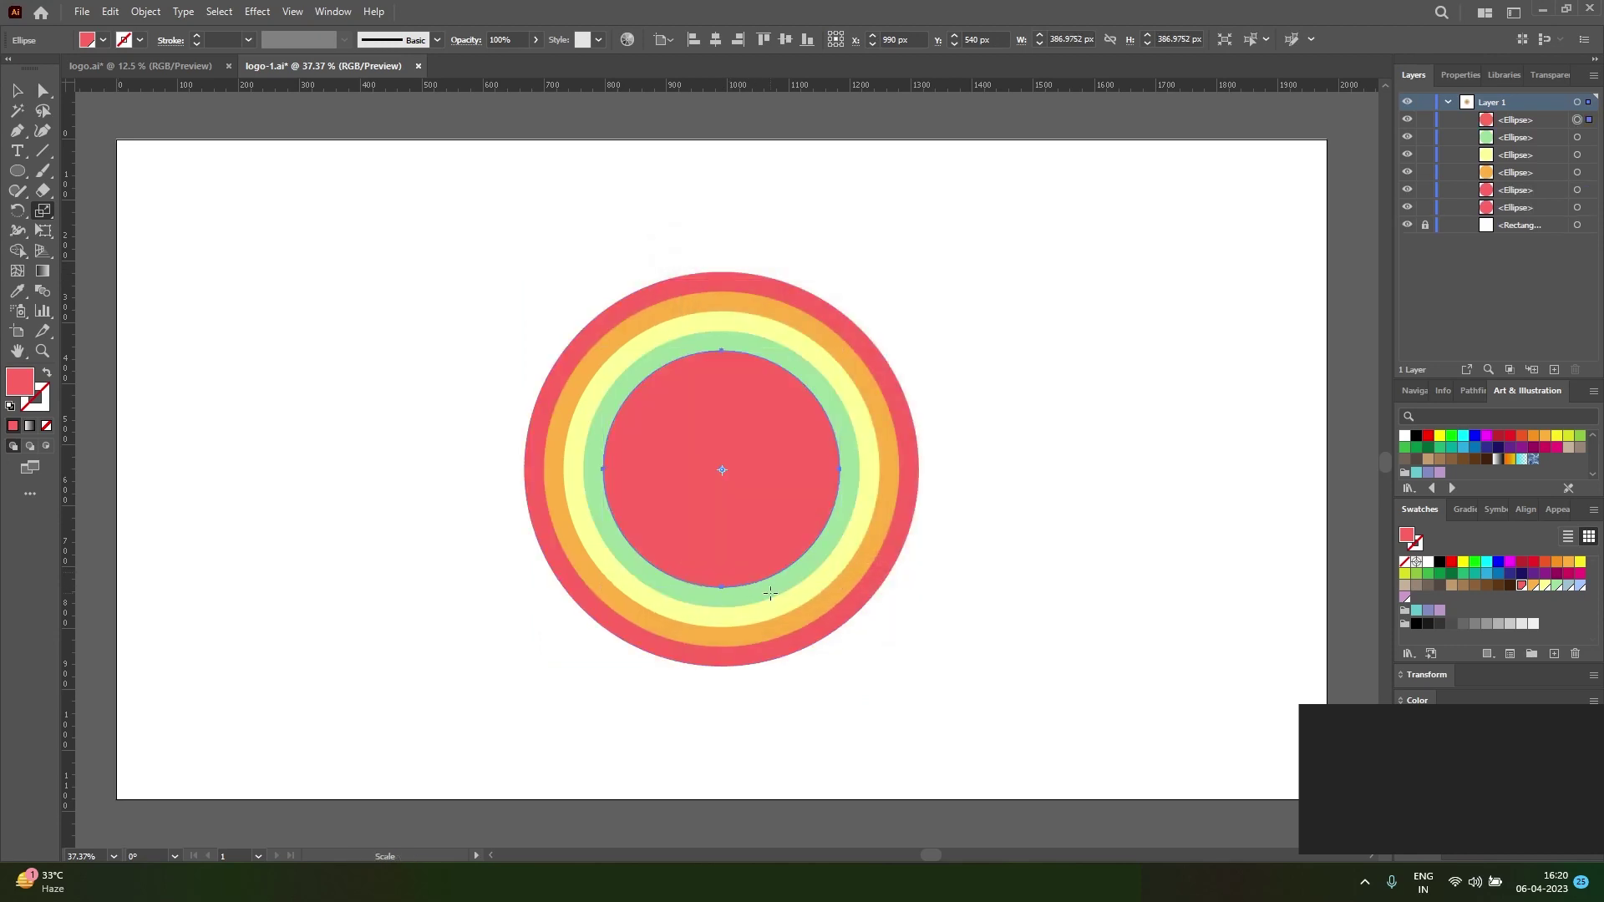
pyautogui.click(1570, 587)
# Add a light blue circle in front as a 50% scaled copy of the outer red circle about its center
pyautogui.press('v')
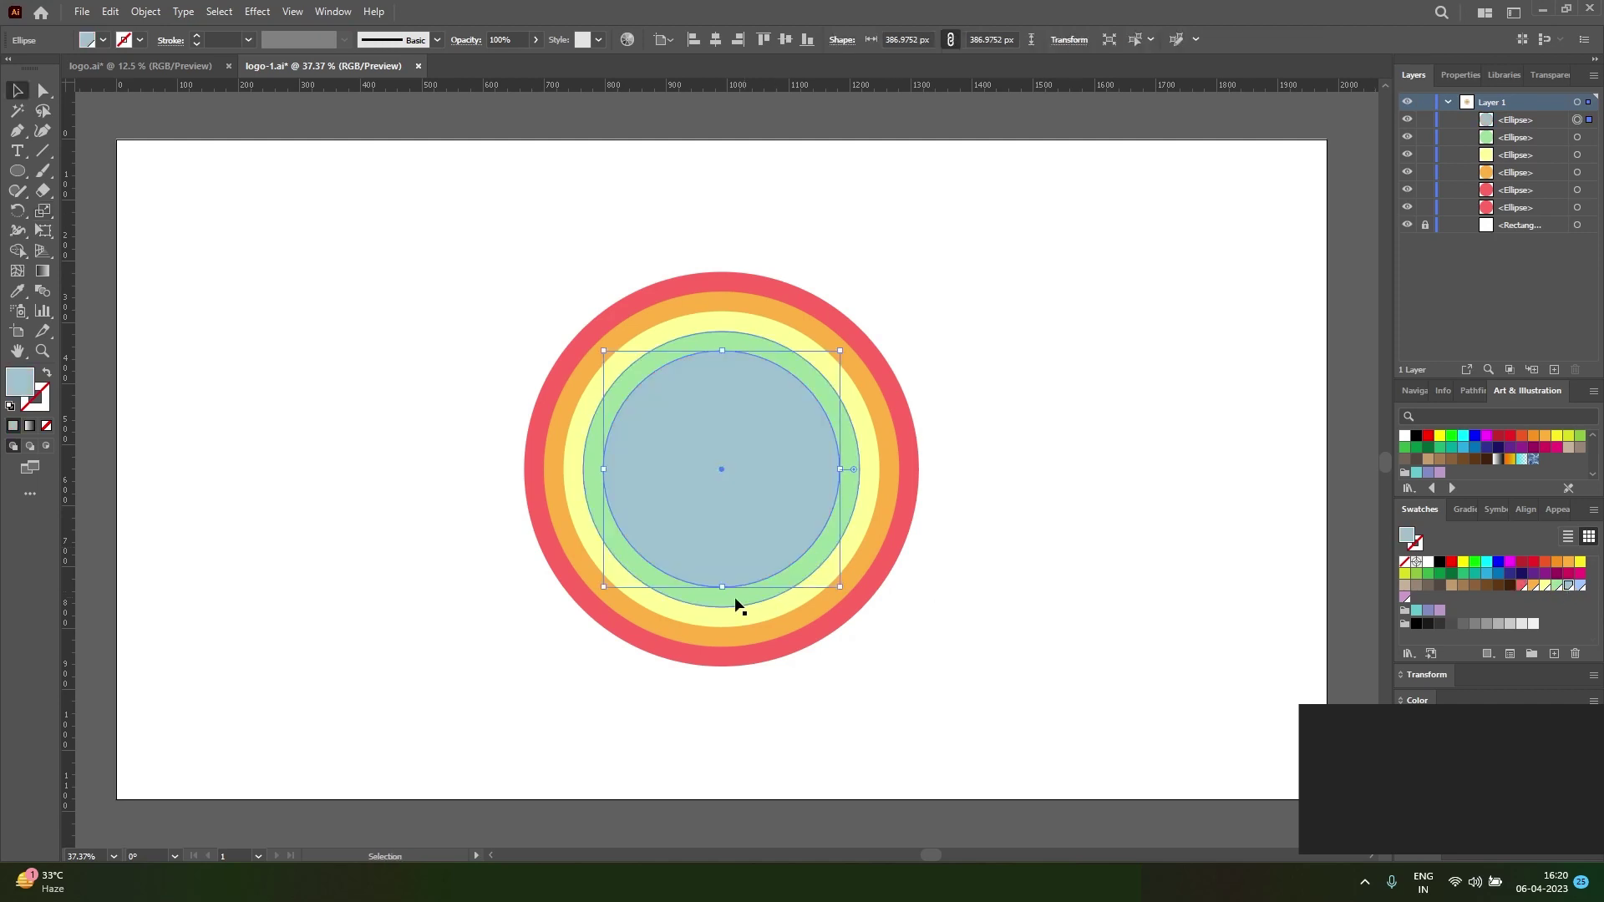
pyautogui.click(705, 654)
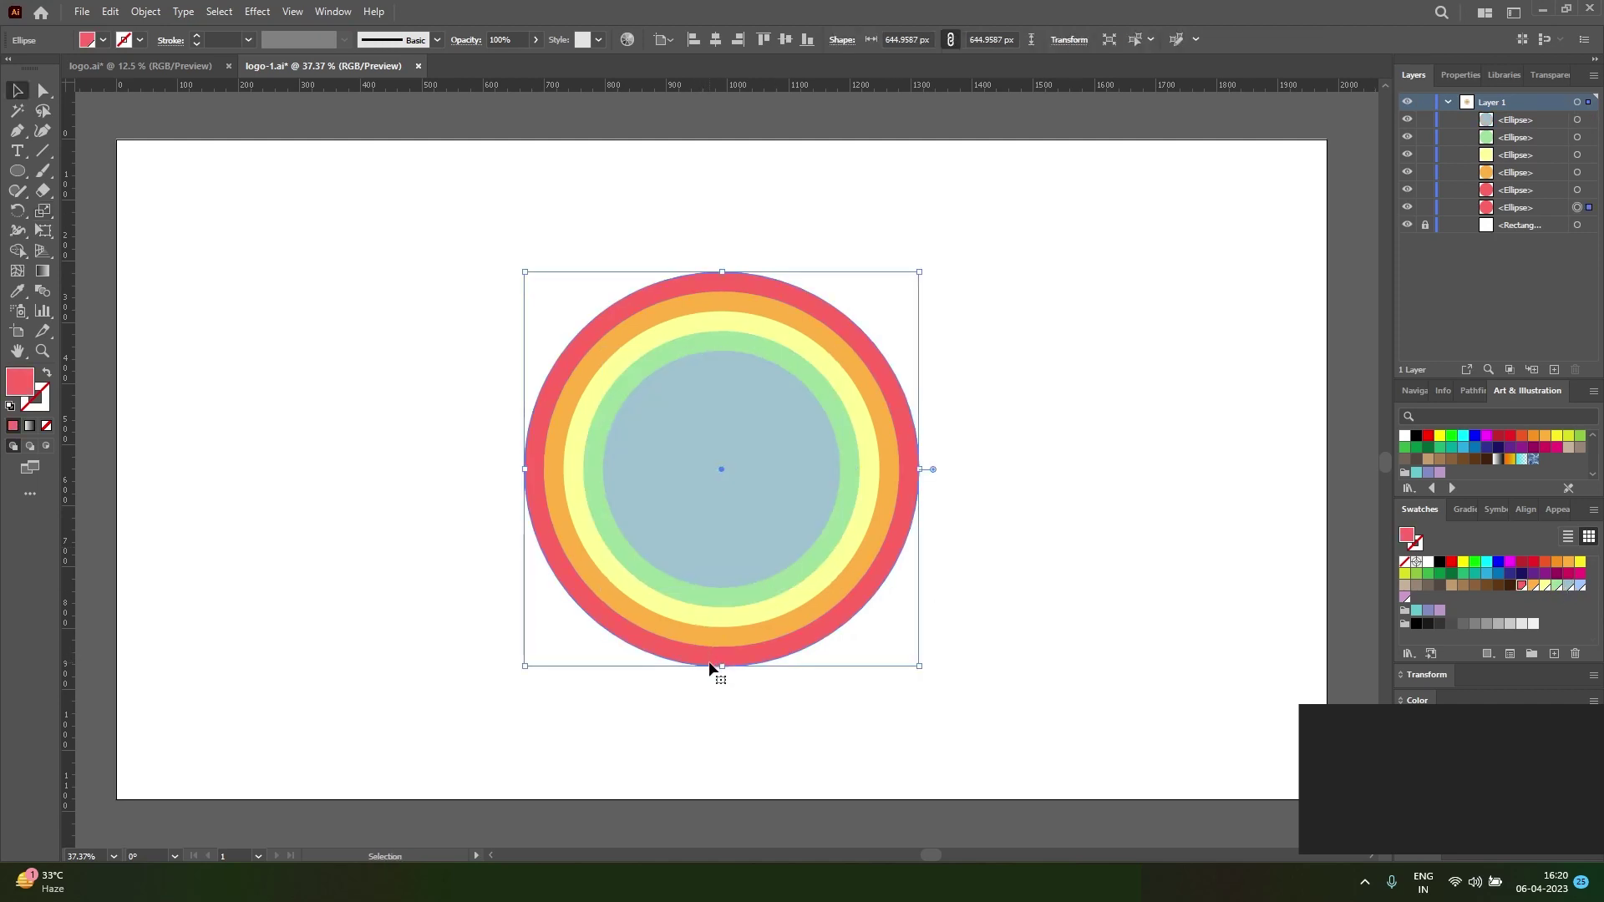
pyautogui.press('s')
pyautogui.keyDown('alt'); pyautogui.rightClick(723, 469); pyautogui.keyUp('alt')
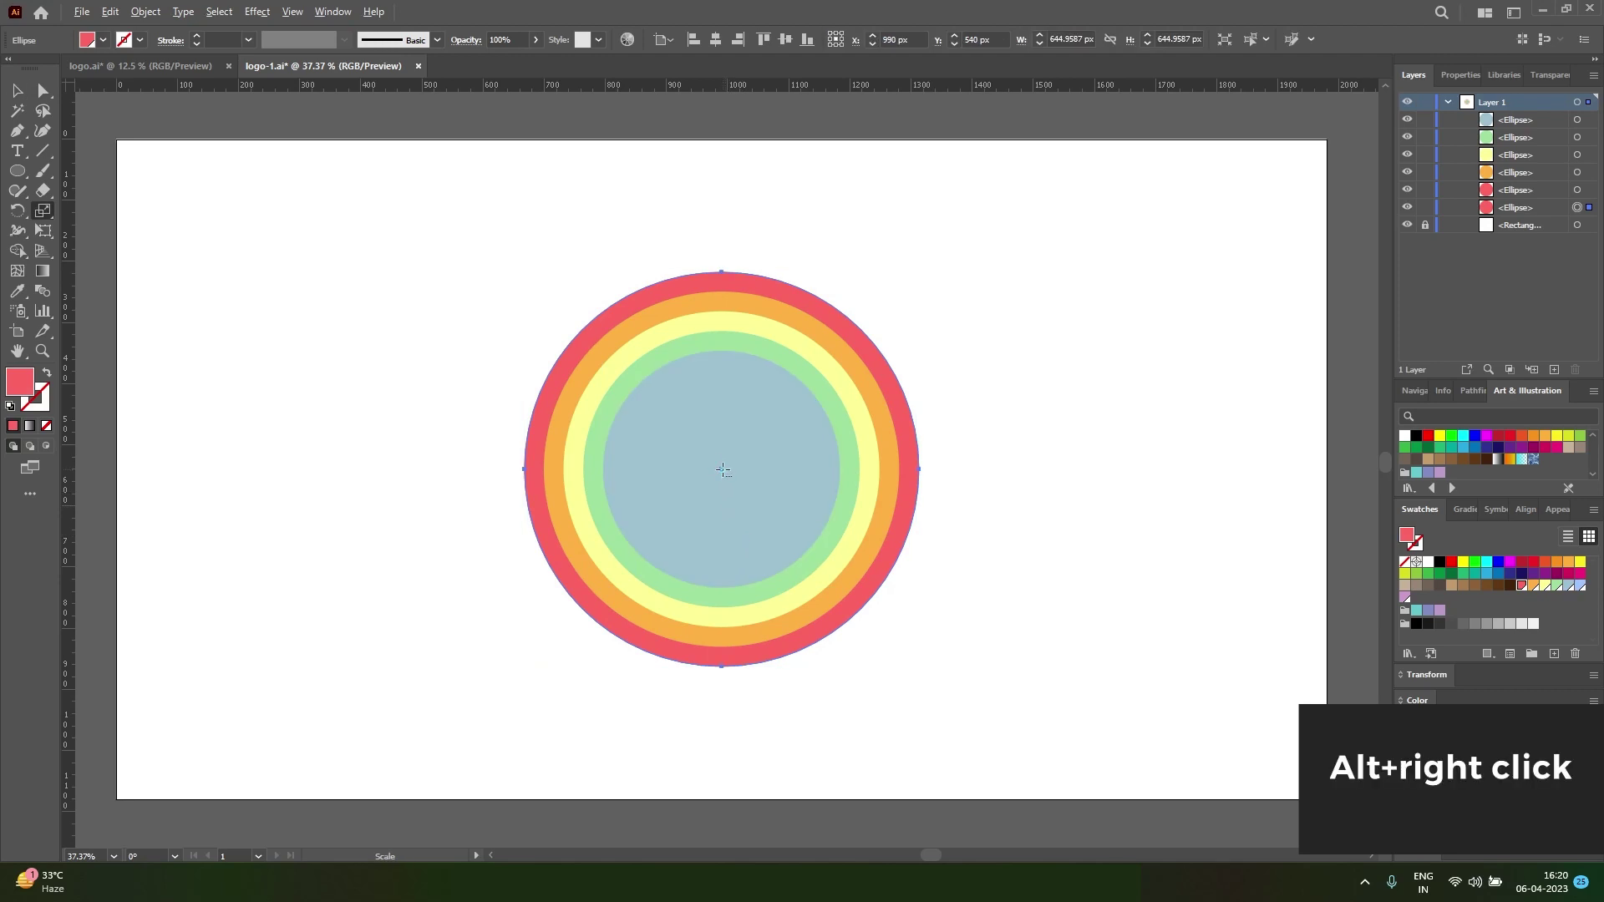
pyautogui.write('50')
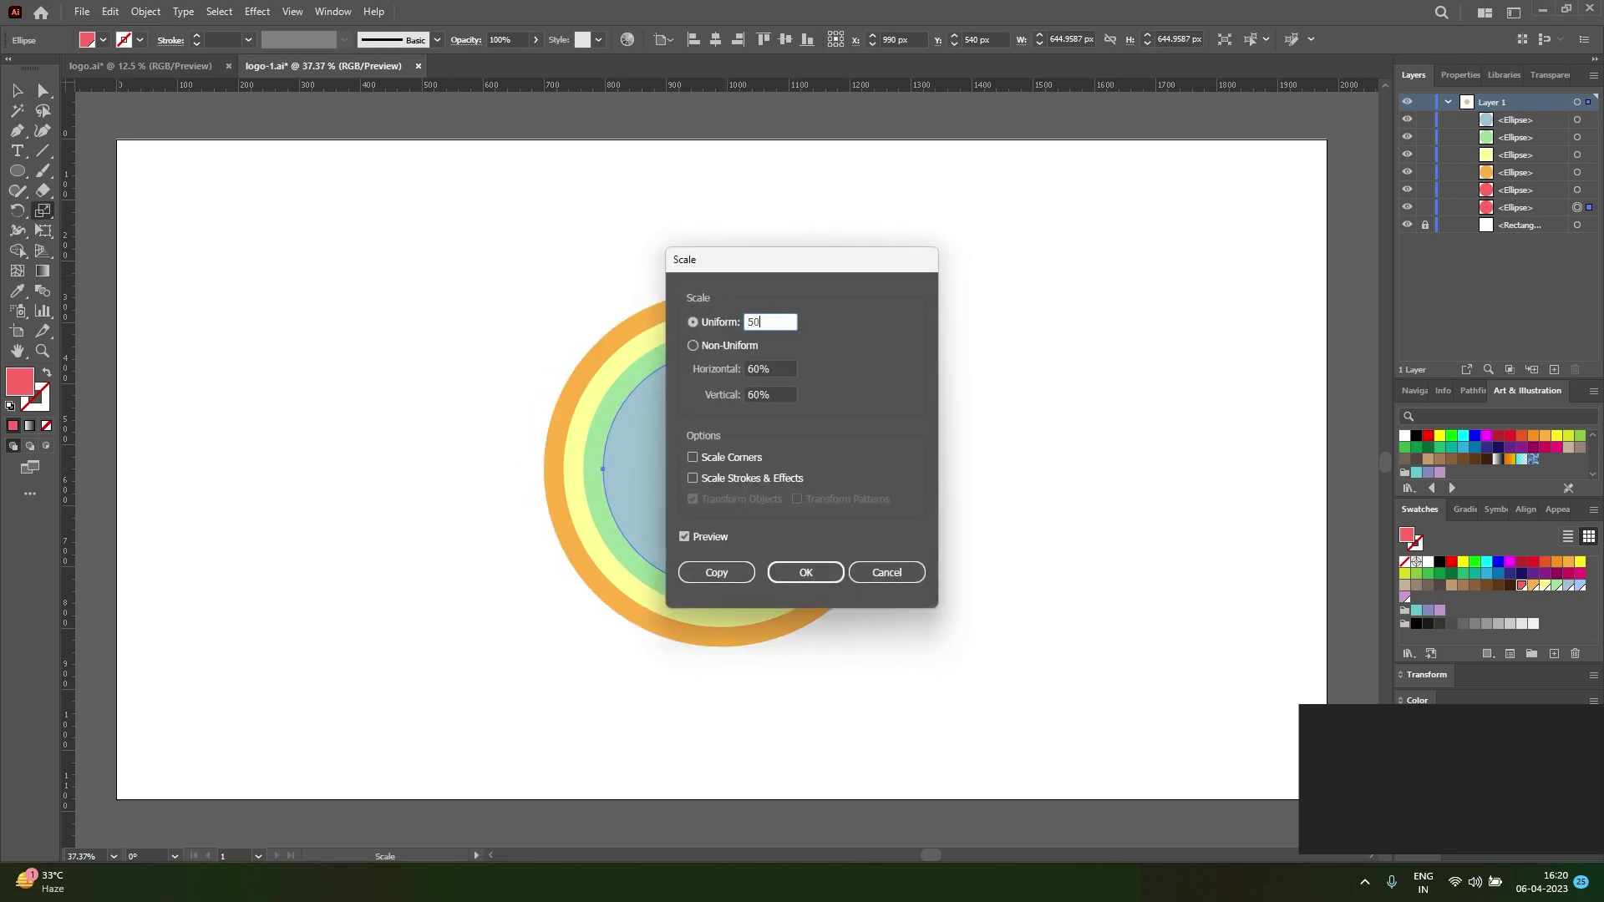
pyautogui.click(733, 572)
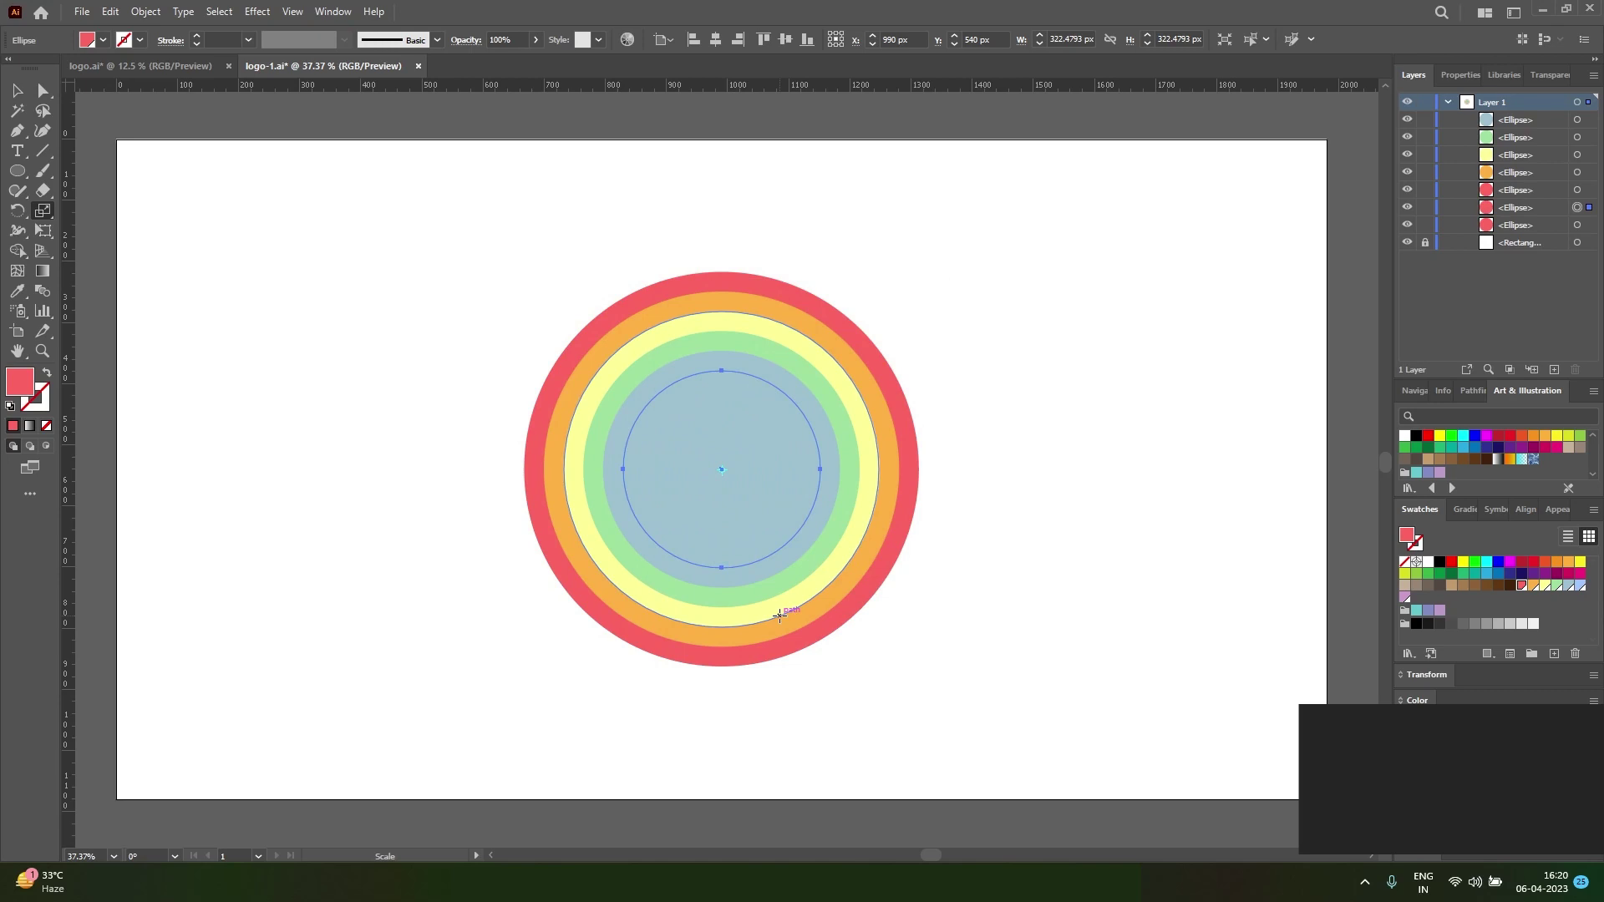
pyautogui.hotkey('ctrl', 'shift', ']')
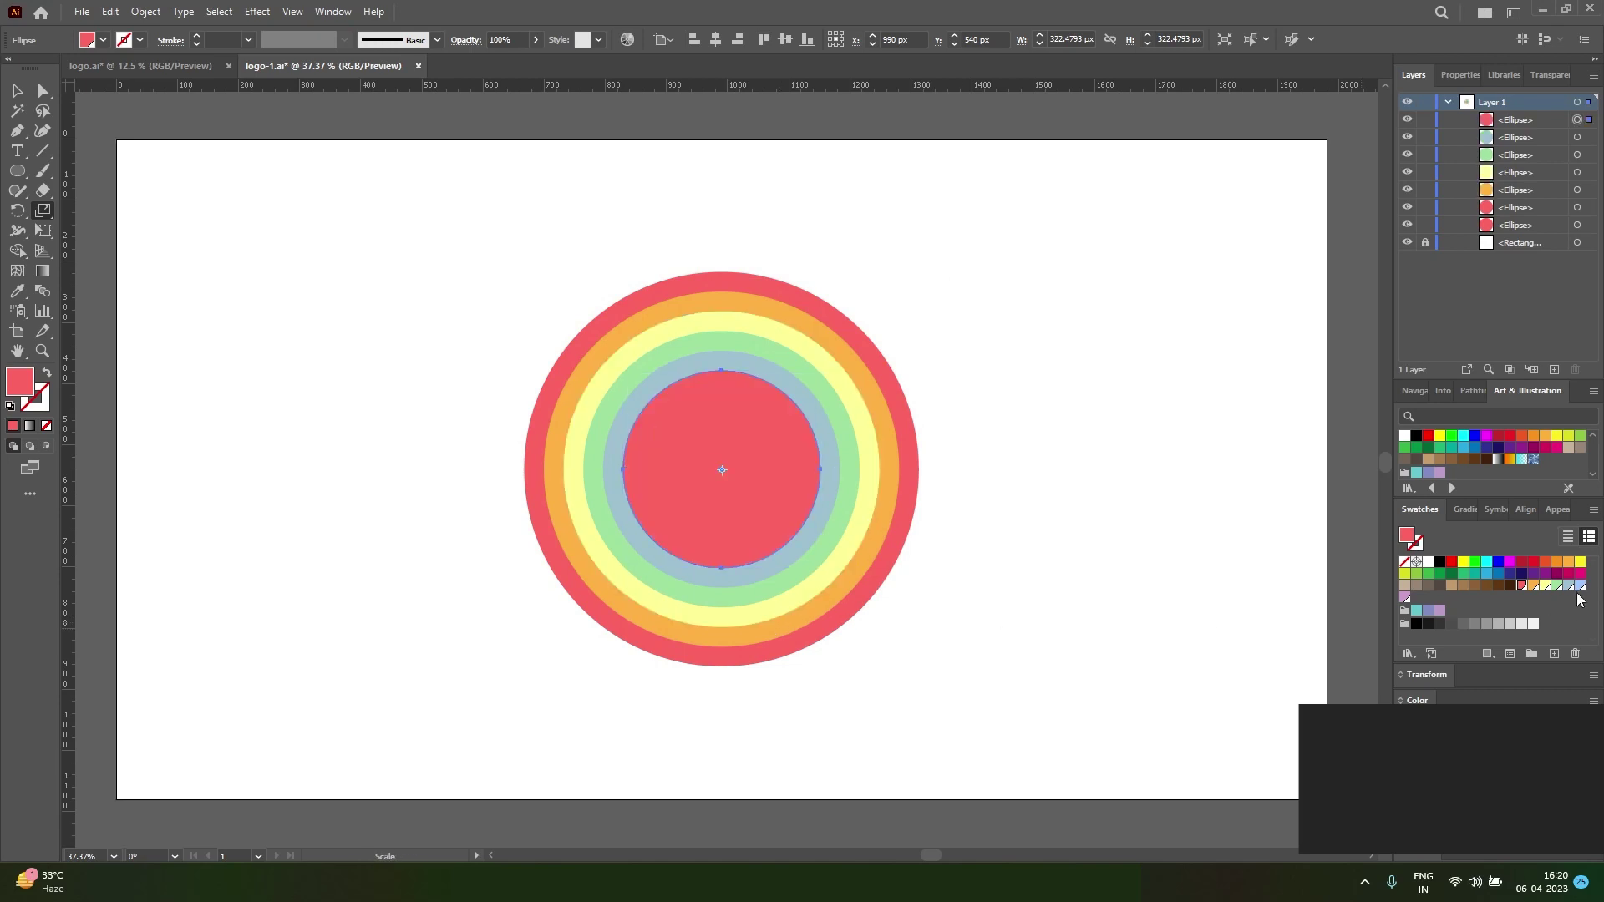
pyautogui.click(1579, 587)
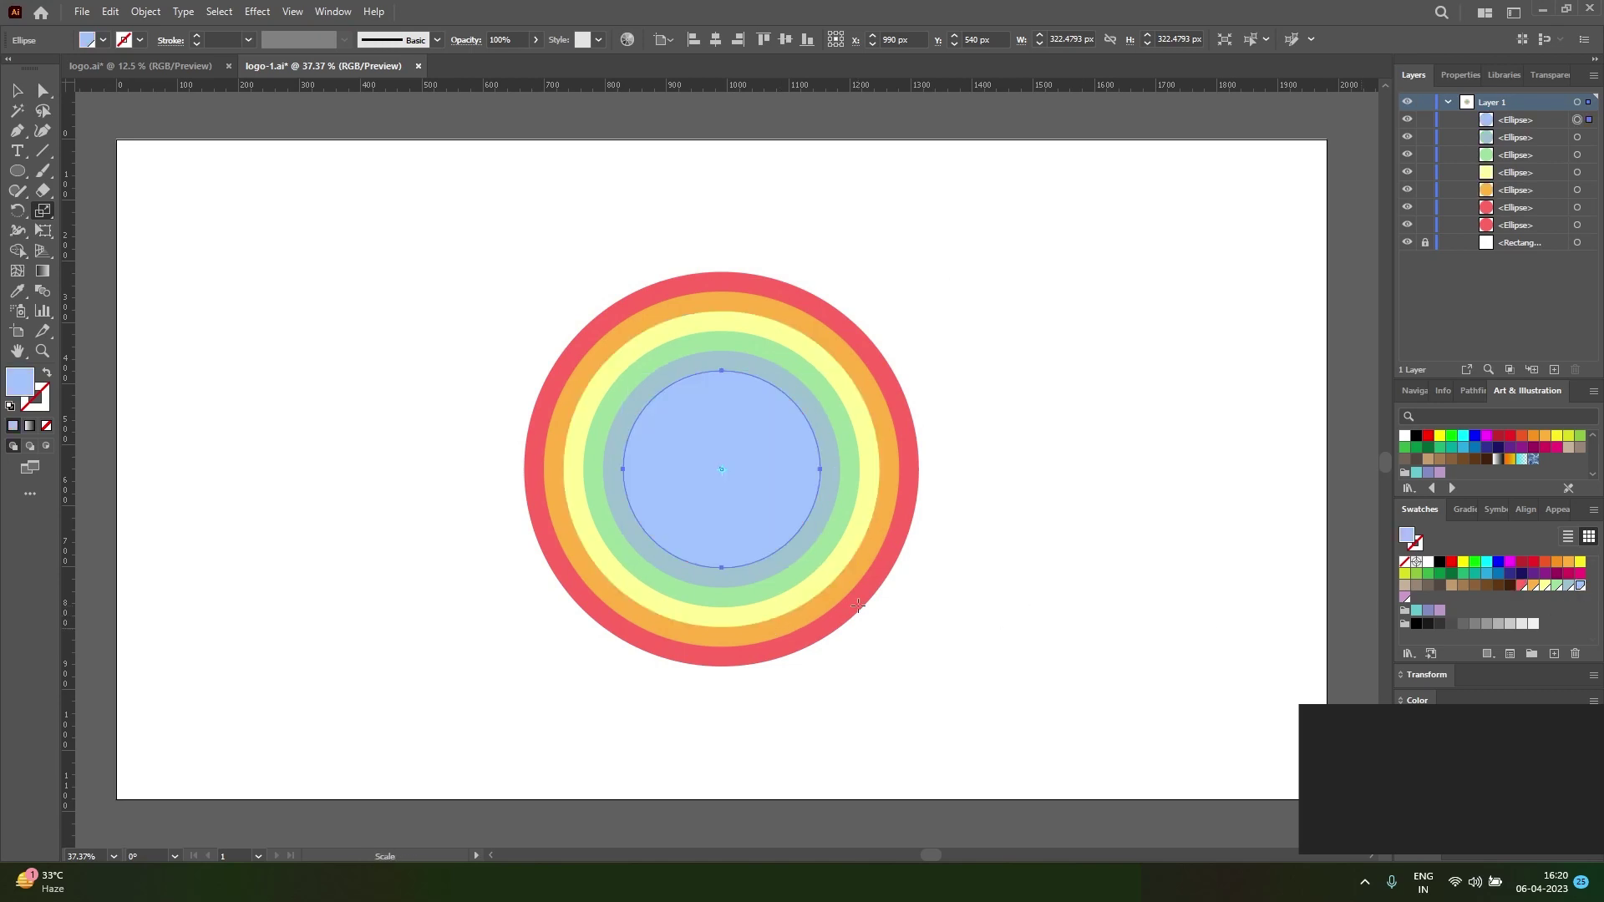
# Add a mauve circle in front as a 40% scaled copy of the outer red circle about its center
pyautogui.press('v')
pyautogui.click(692, 666)
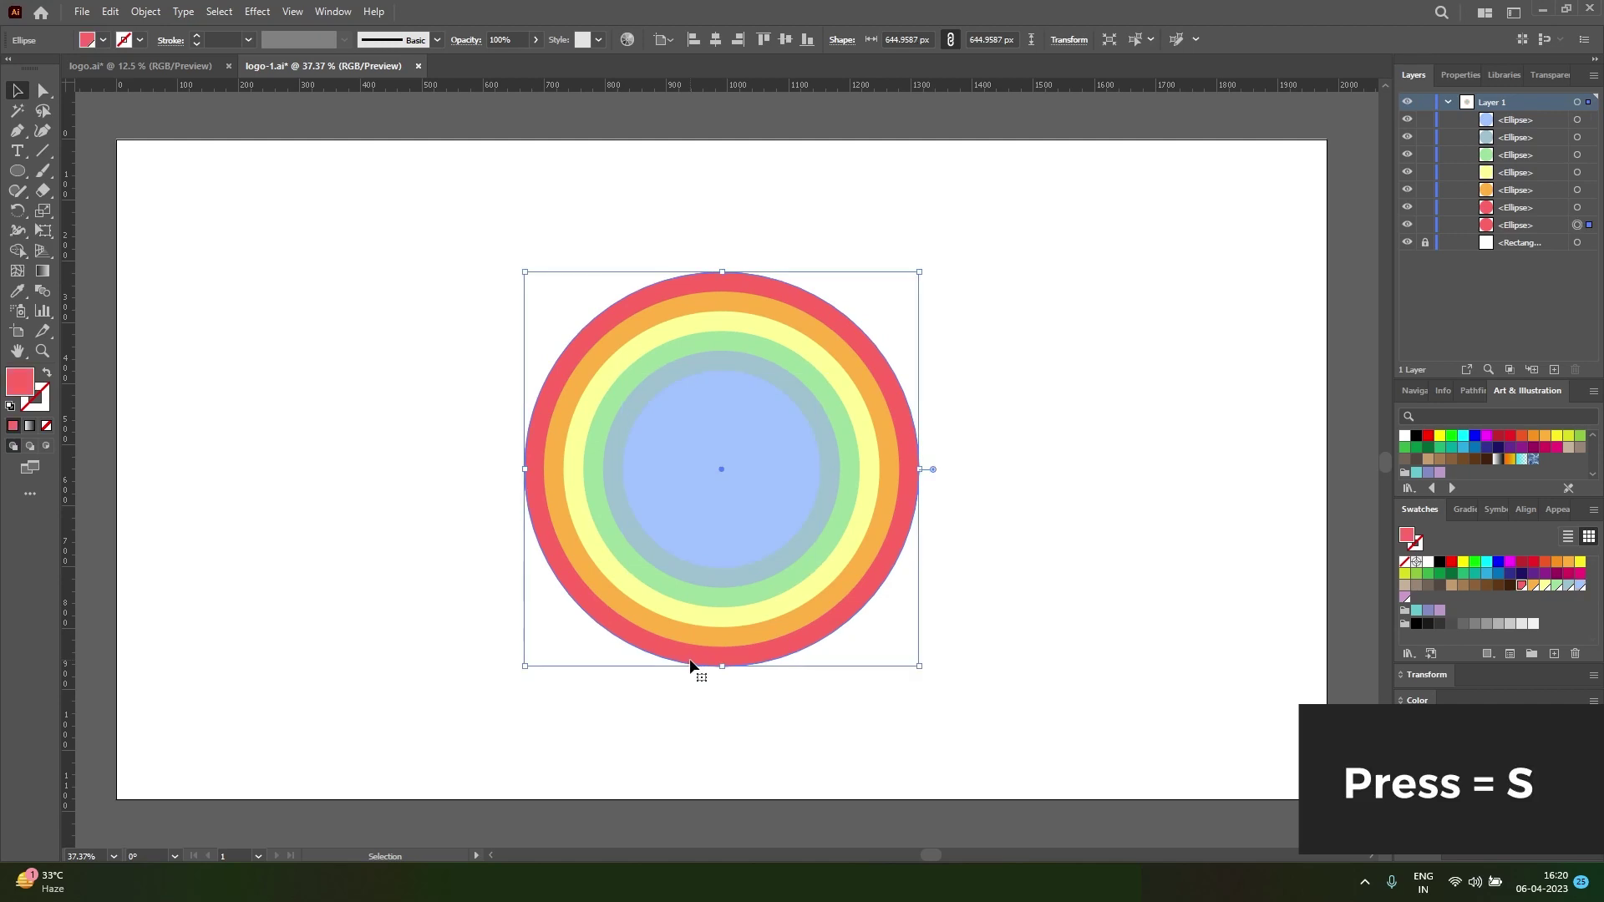
pyautogui.press('s')
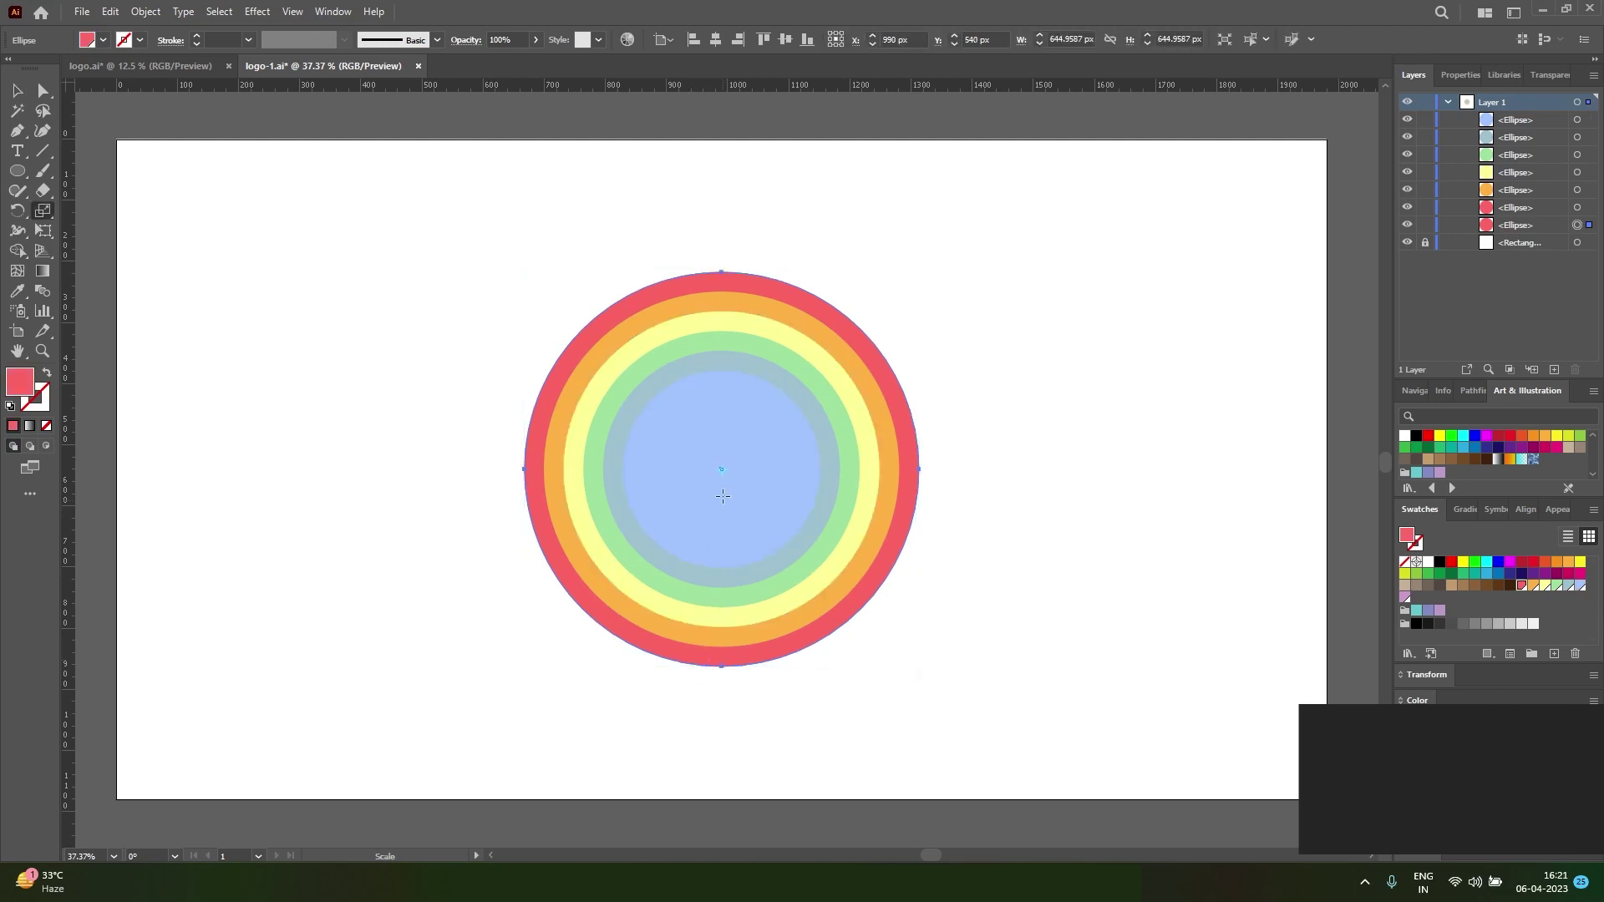
pyautogui.keyDown('alt'); pyautogui.click(723, 470); pyautogui.keyUp('alt')
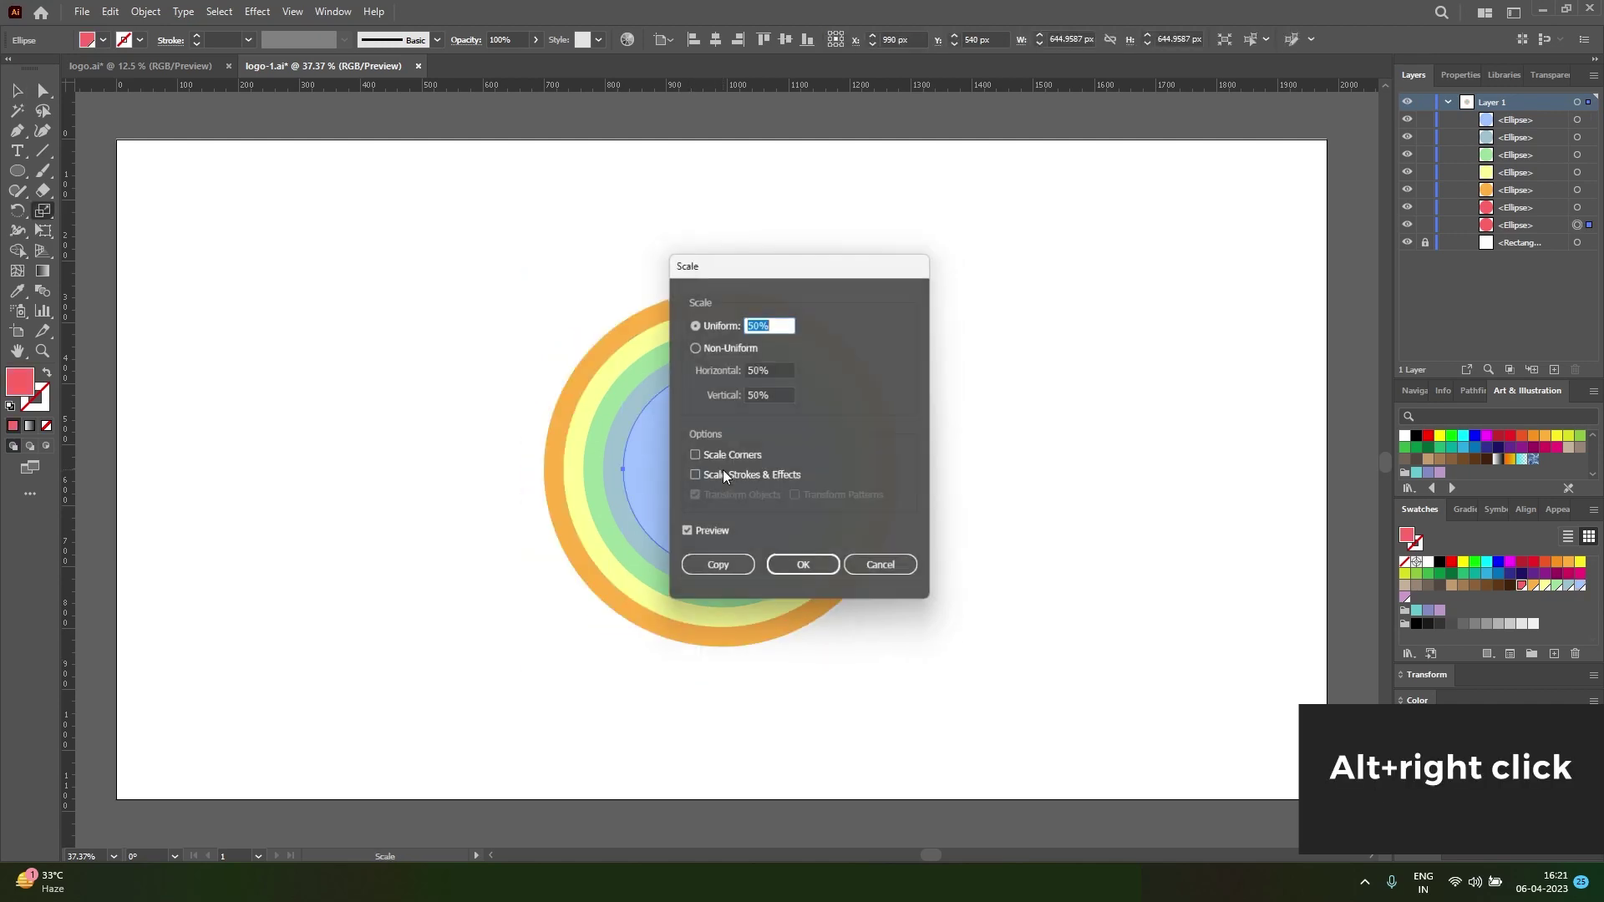
pyautogui.write('40')
pyautogui.click(710, 575)
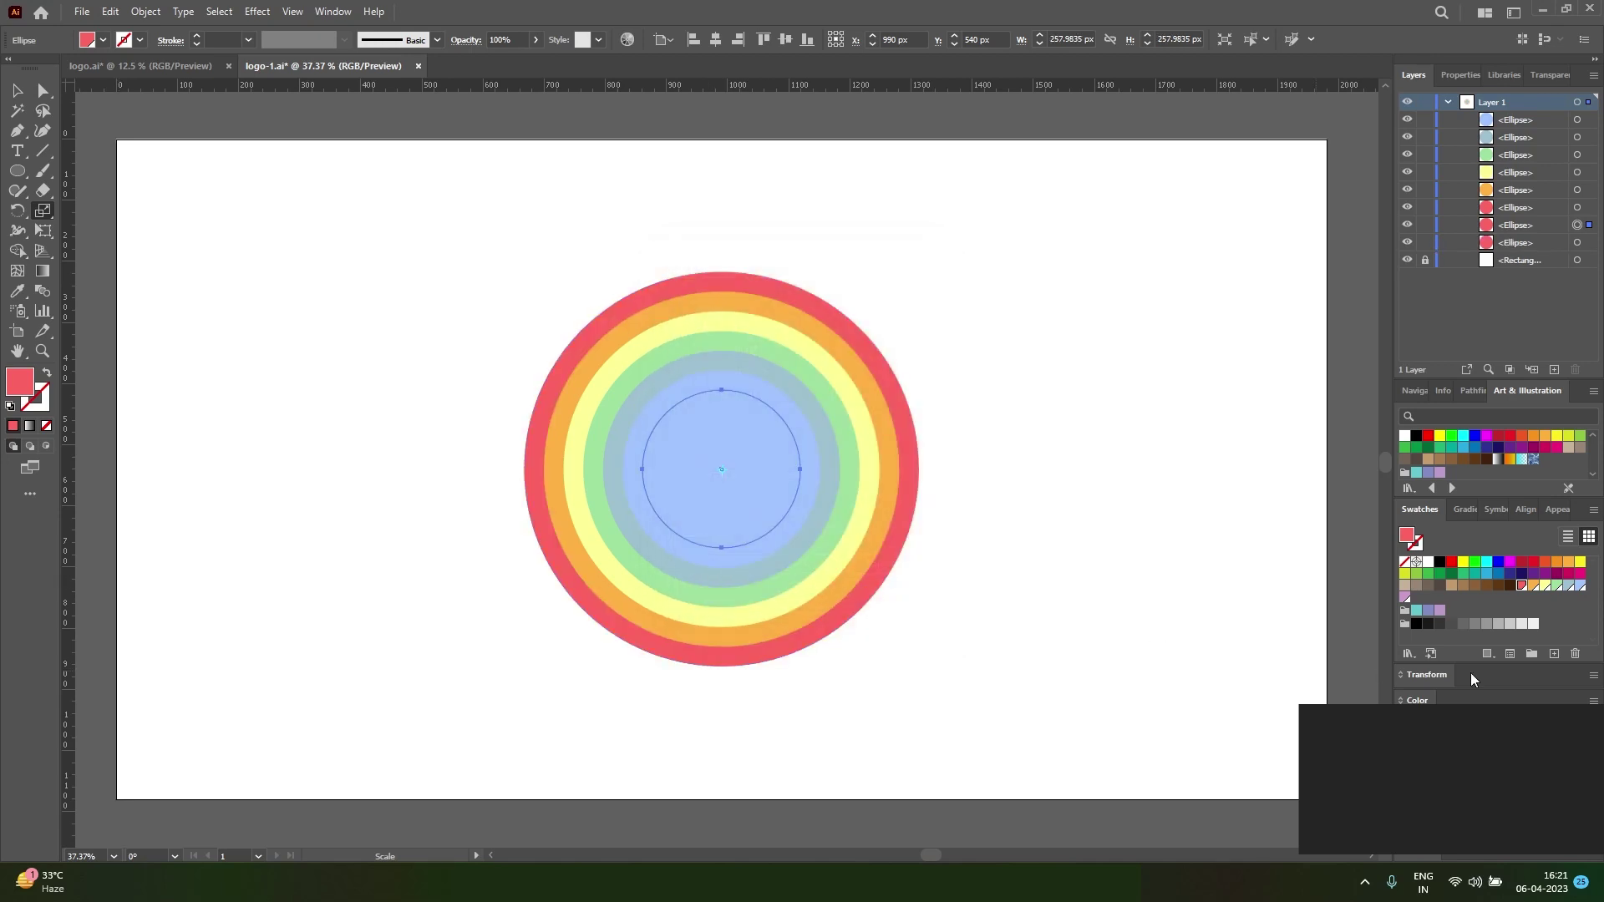
pyautogui.hotkey('ctrl', 'shift', ']')
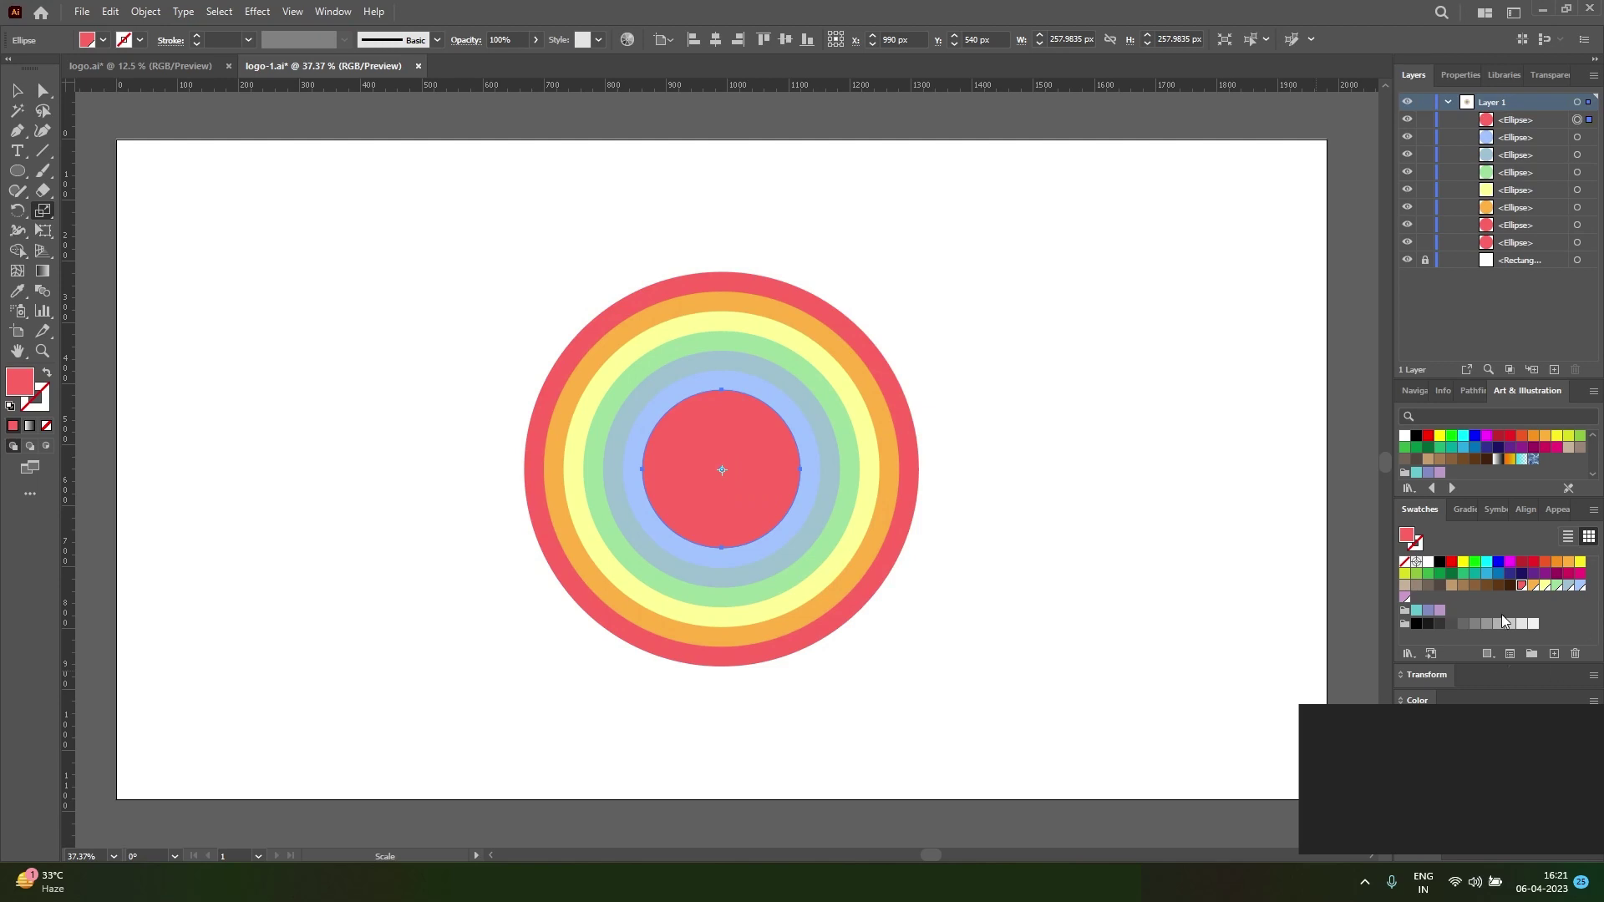
pyautogui.click(1405, 597)
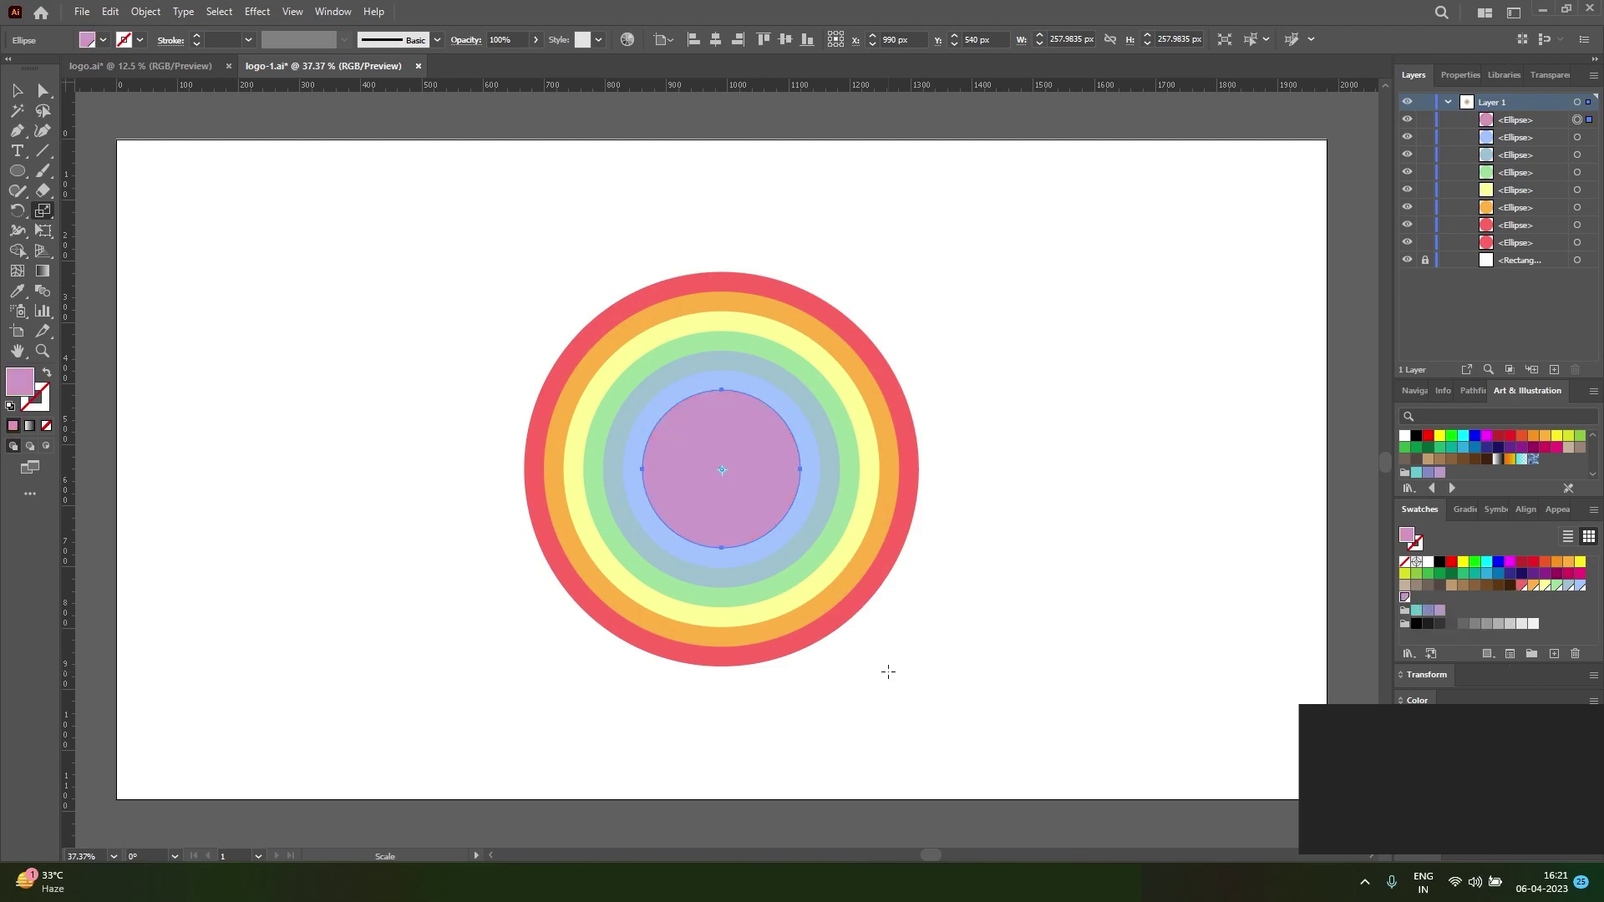
# Add a white circle in front as a 30% scaled copy of the outer red circle about its center
pyautogui.press('v')
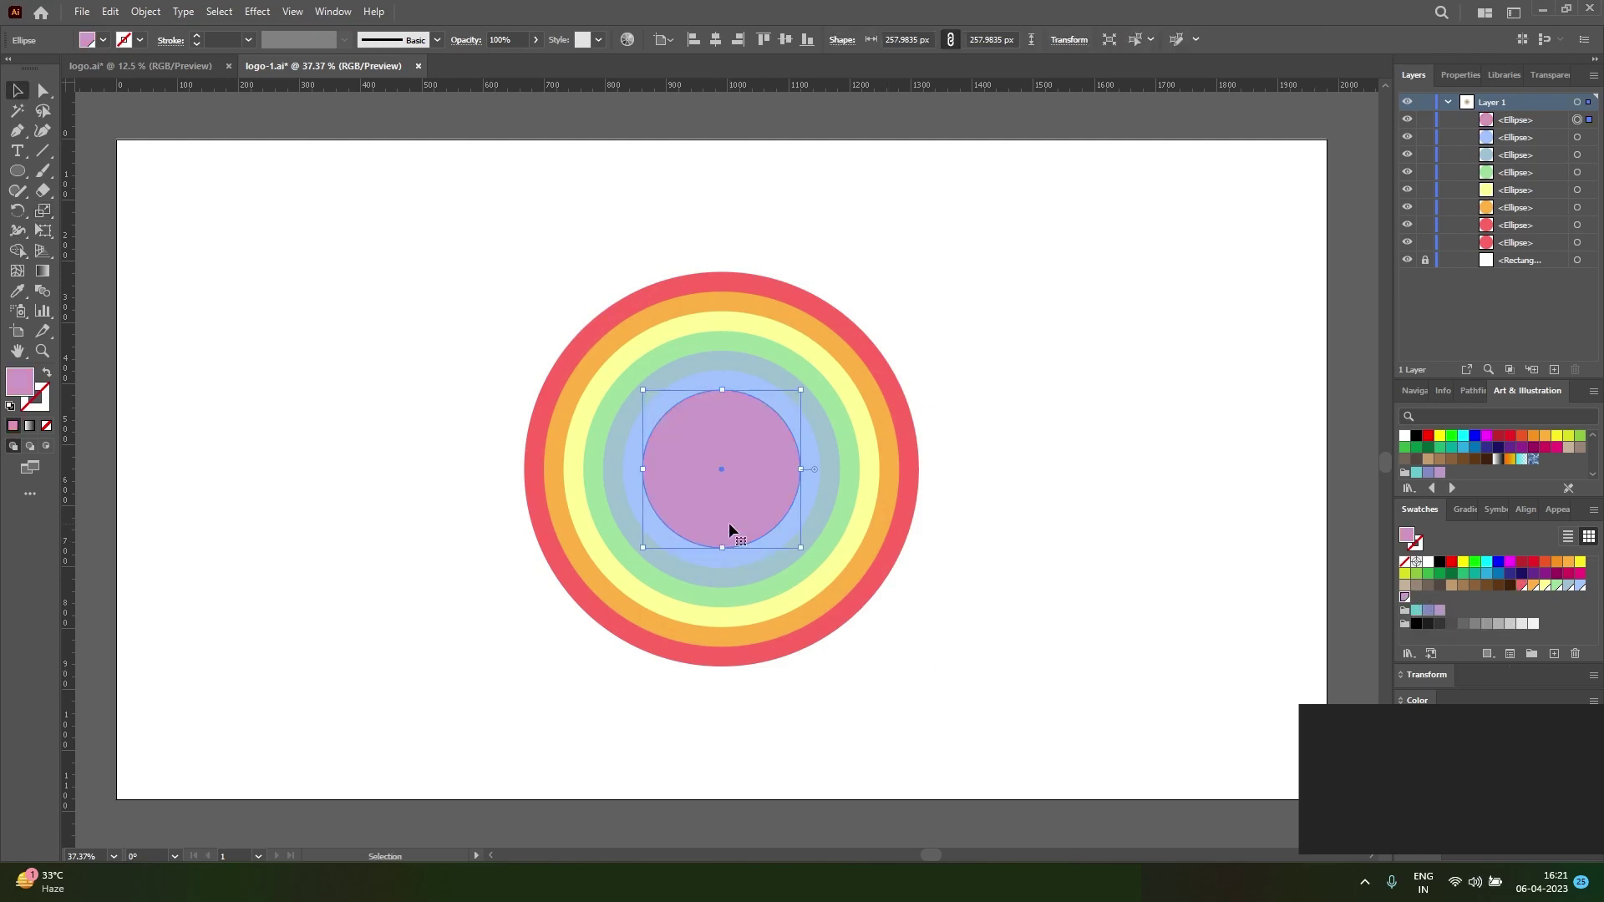
pyautogui.click(680, 662)
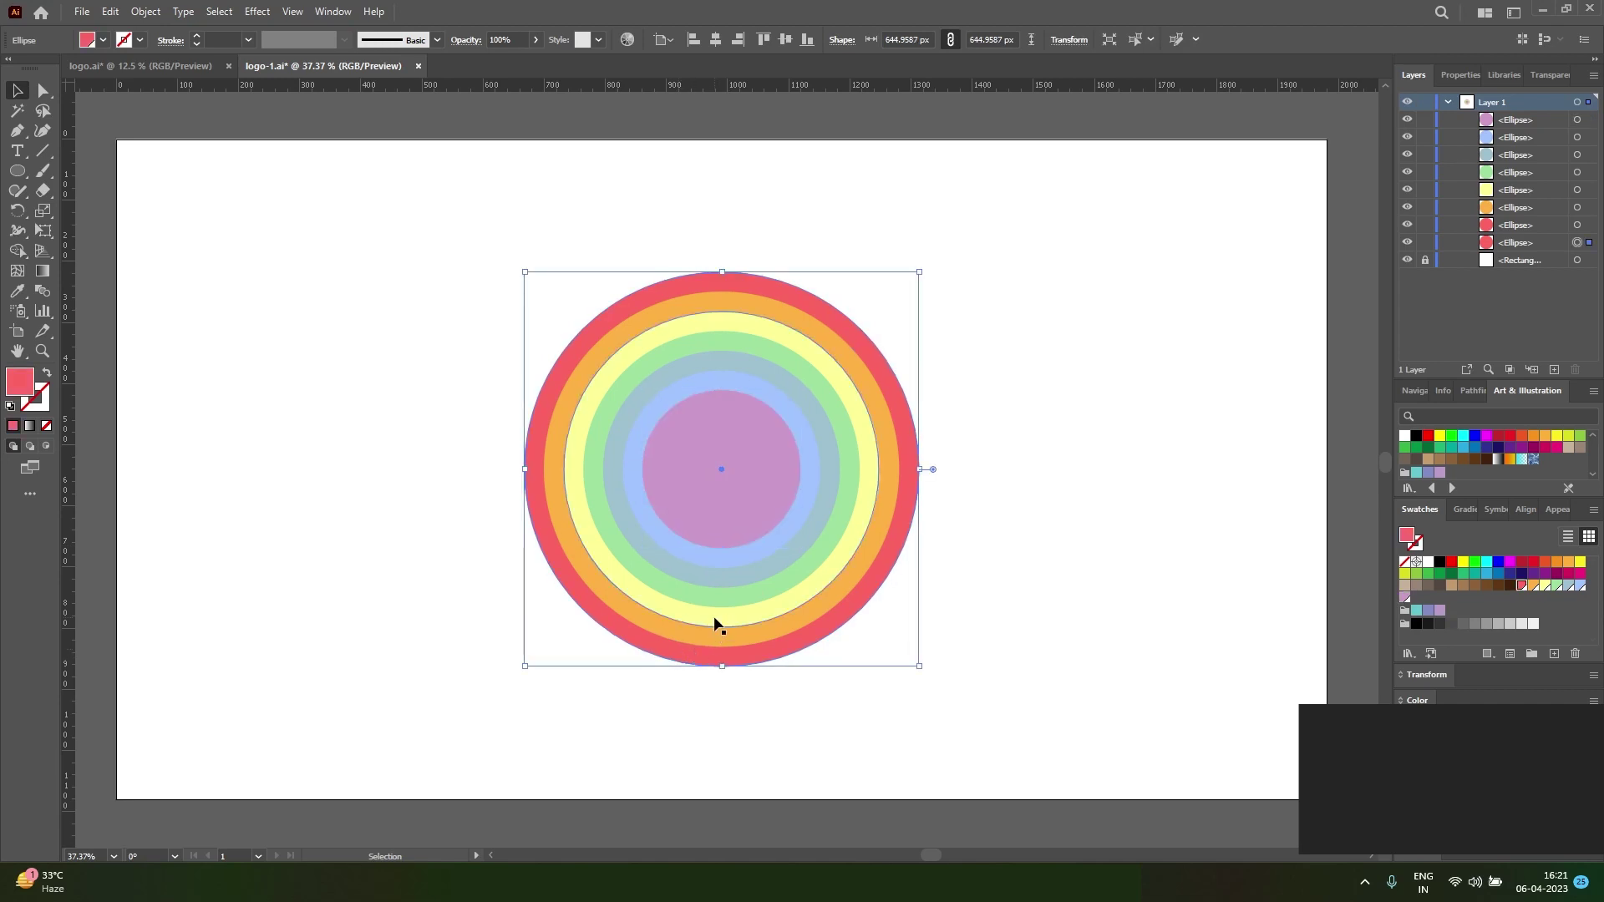
pyautogui.press('s')
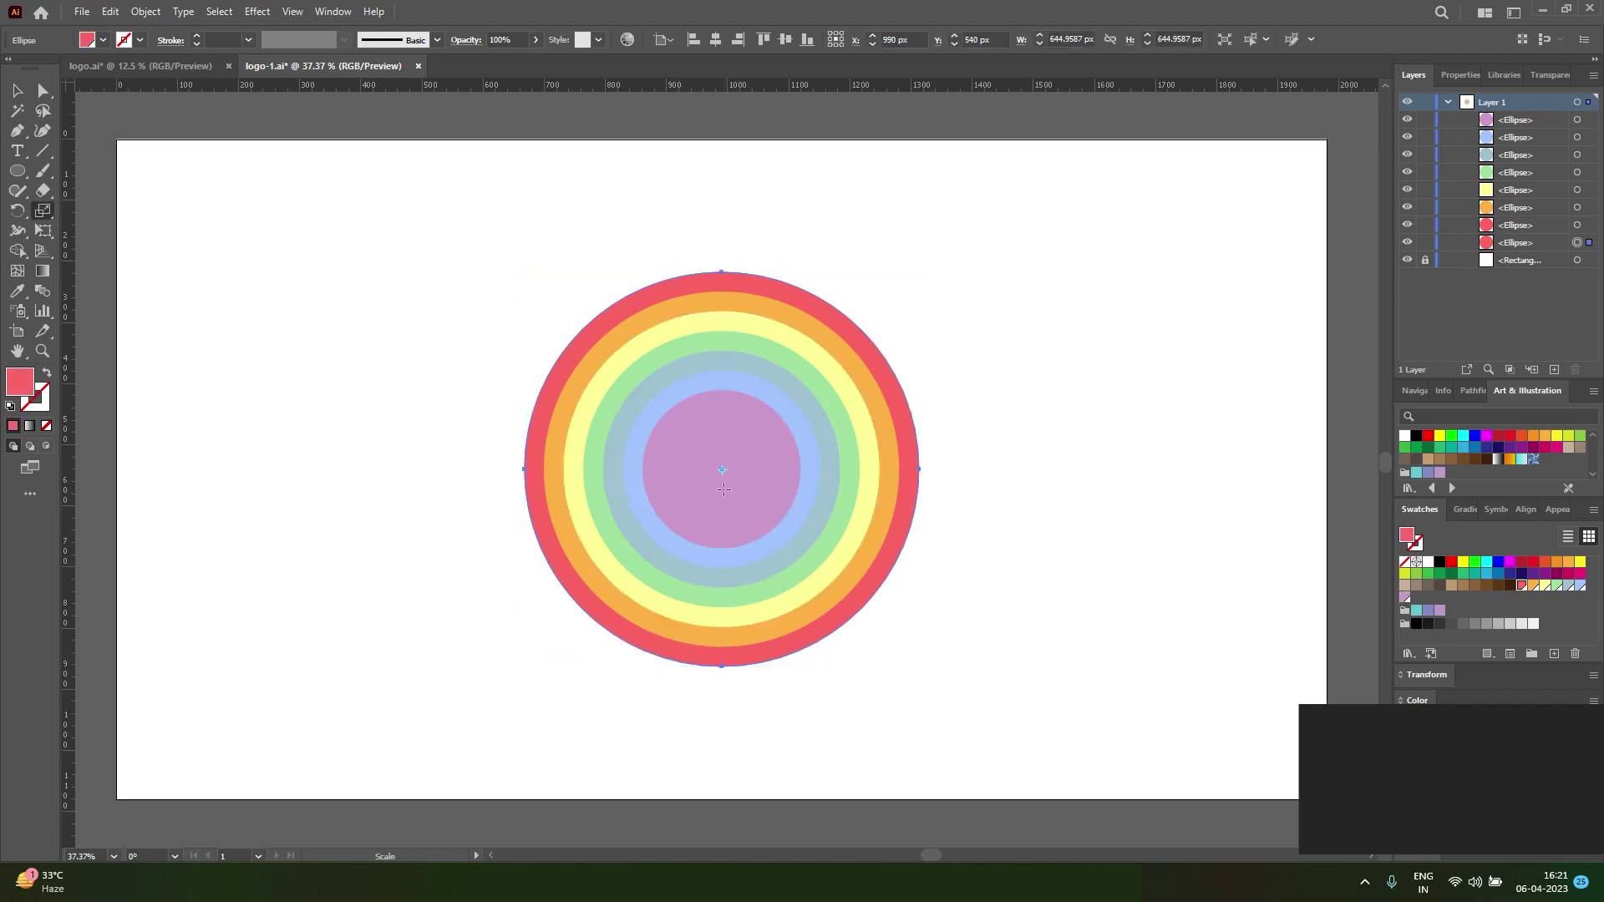
pyautogui.keyDown('alt'); pyautogui.rightClick(720, 471); pyautogui.keyUp('alt')
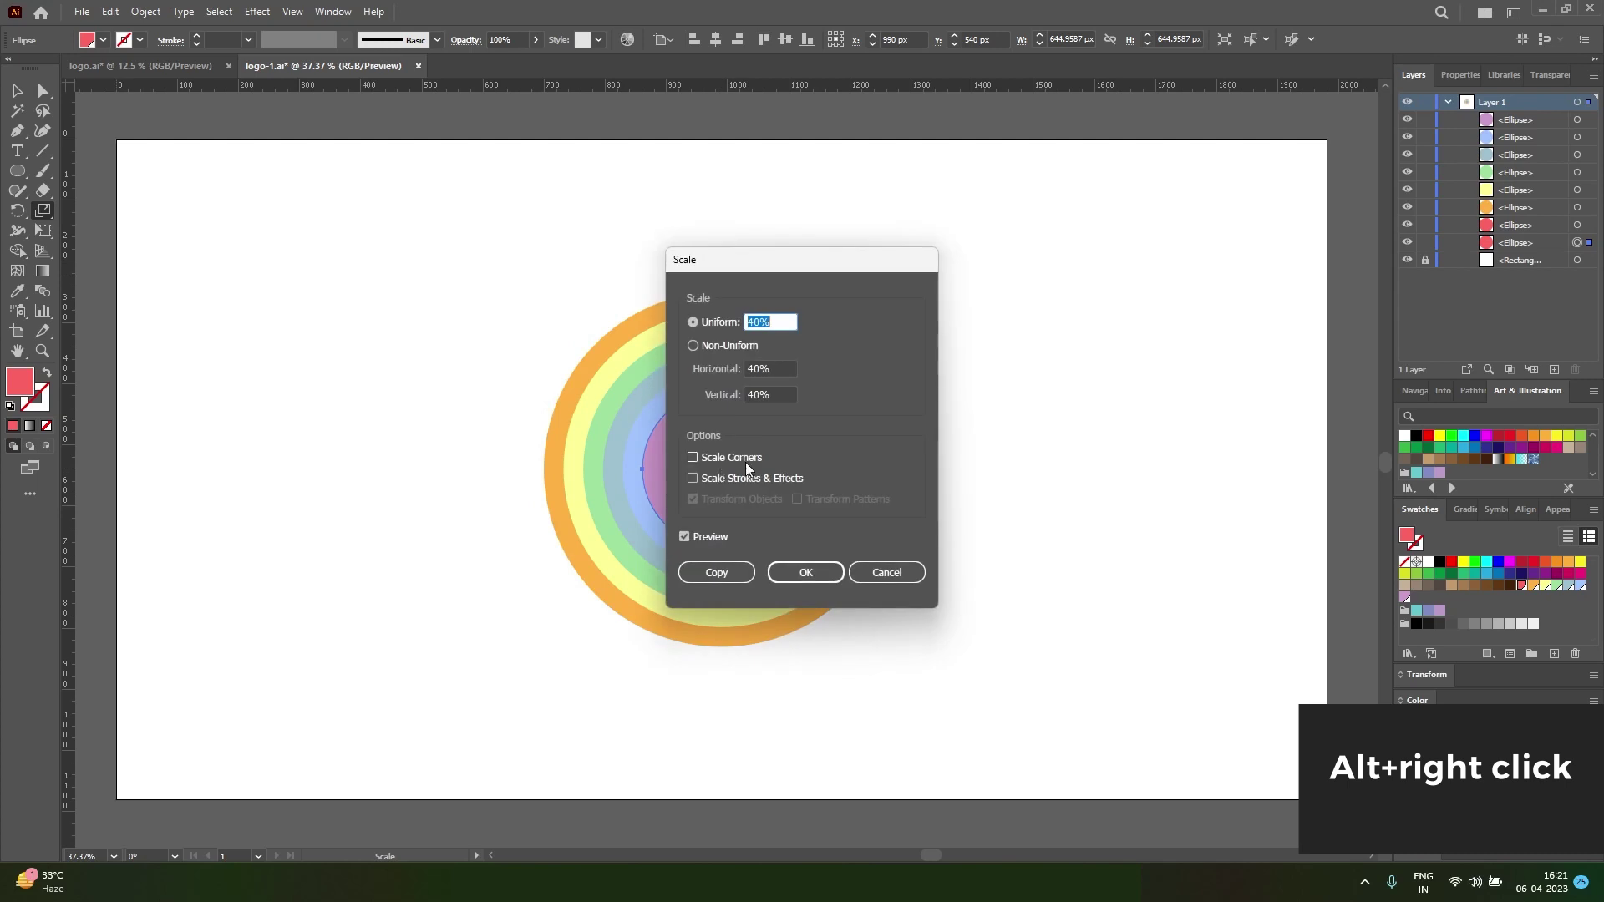
pyautogui.write('30')
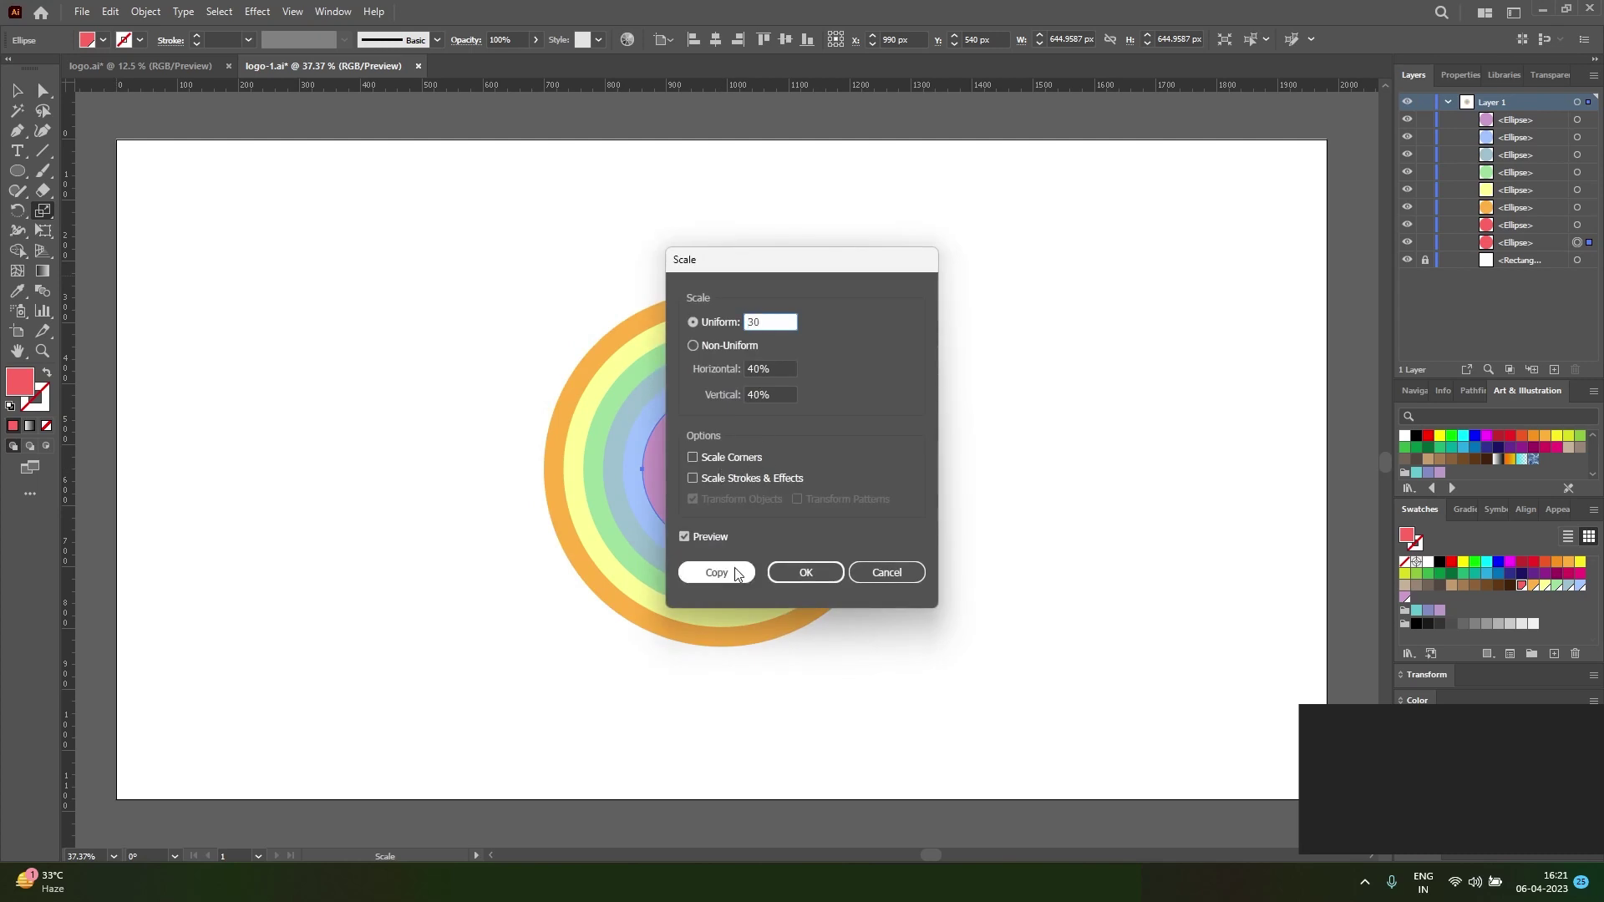
pyautogui.click(716, 573)
pyautogui.press('i')
pyautogui.click(1058, 603)
pyautogui.press('v')
pyautogui.click(968, 668)
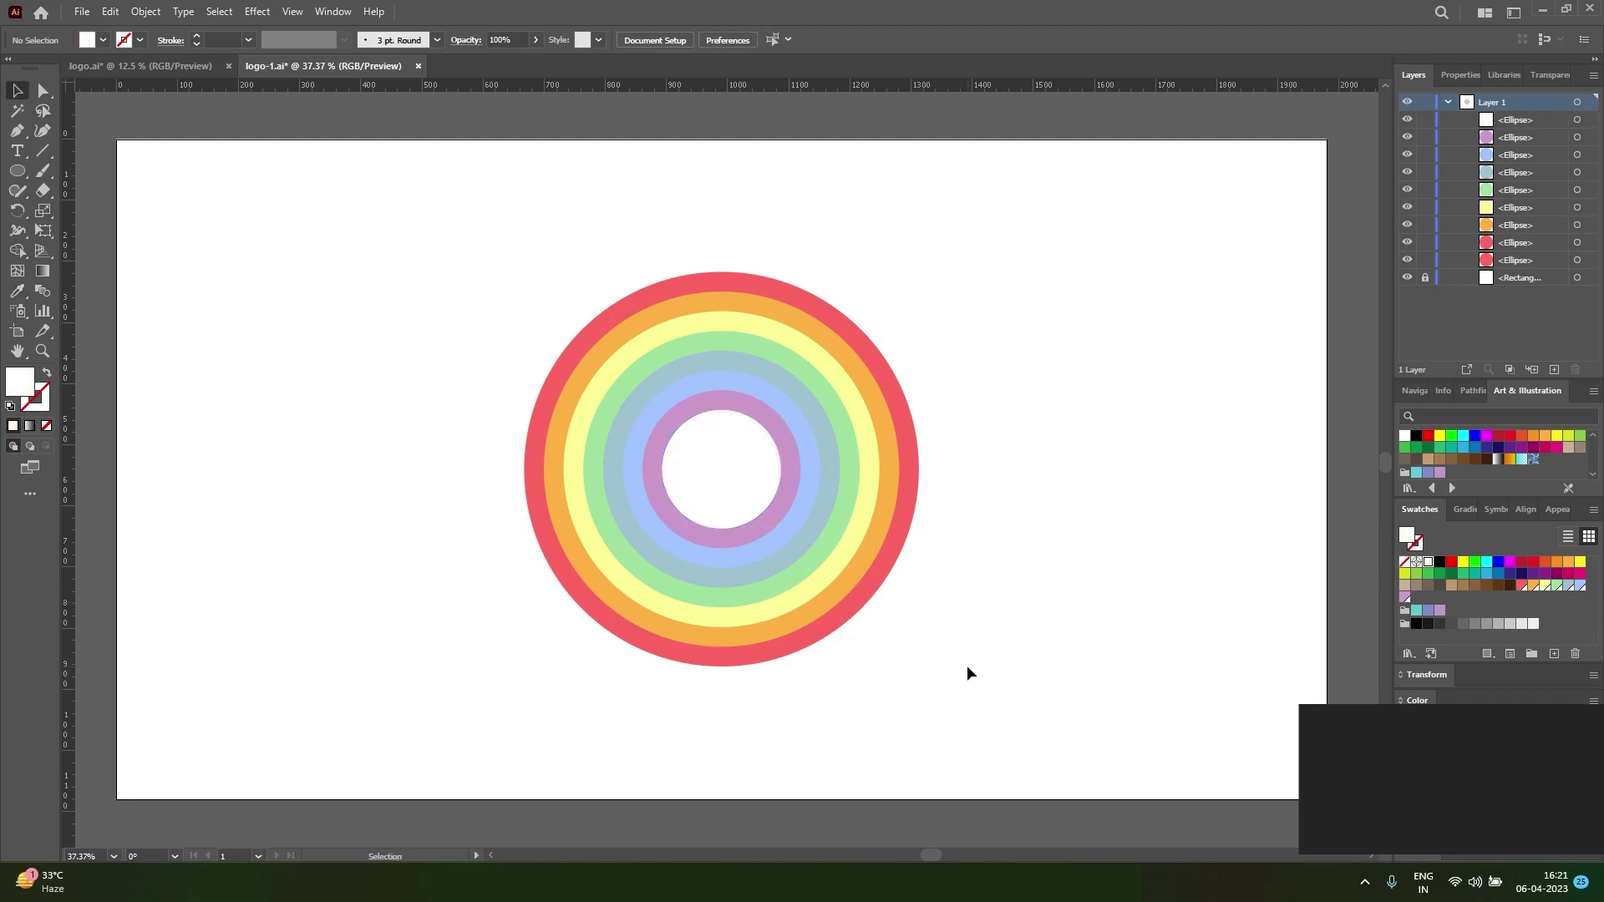
# Draw a white rectangle about 712 × 360 px over the lower half of the circles, starting at their horizontal midline
pyautogui.moveTo(940, 716); pyautogui.dragTo(553, 378)
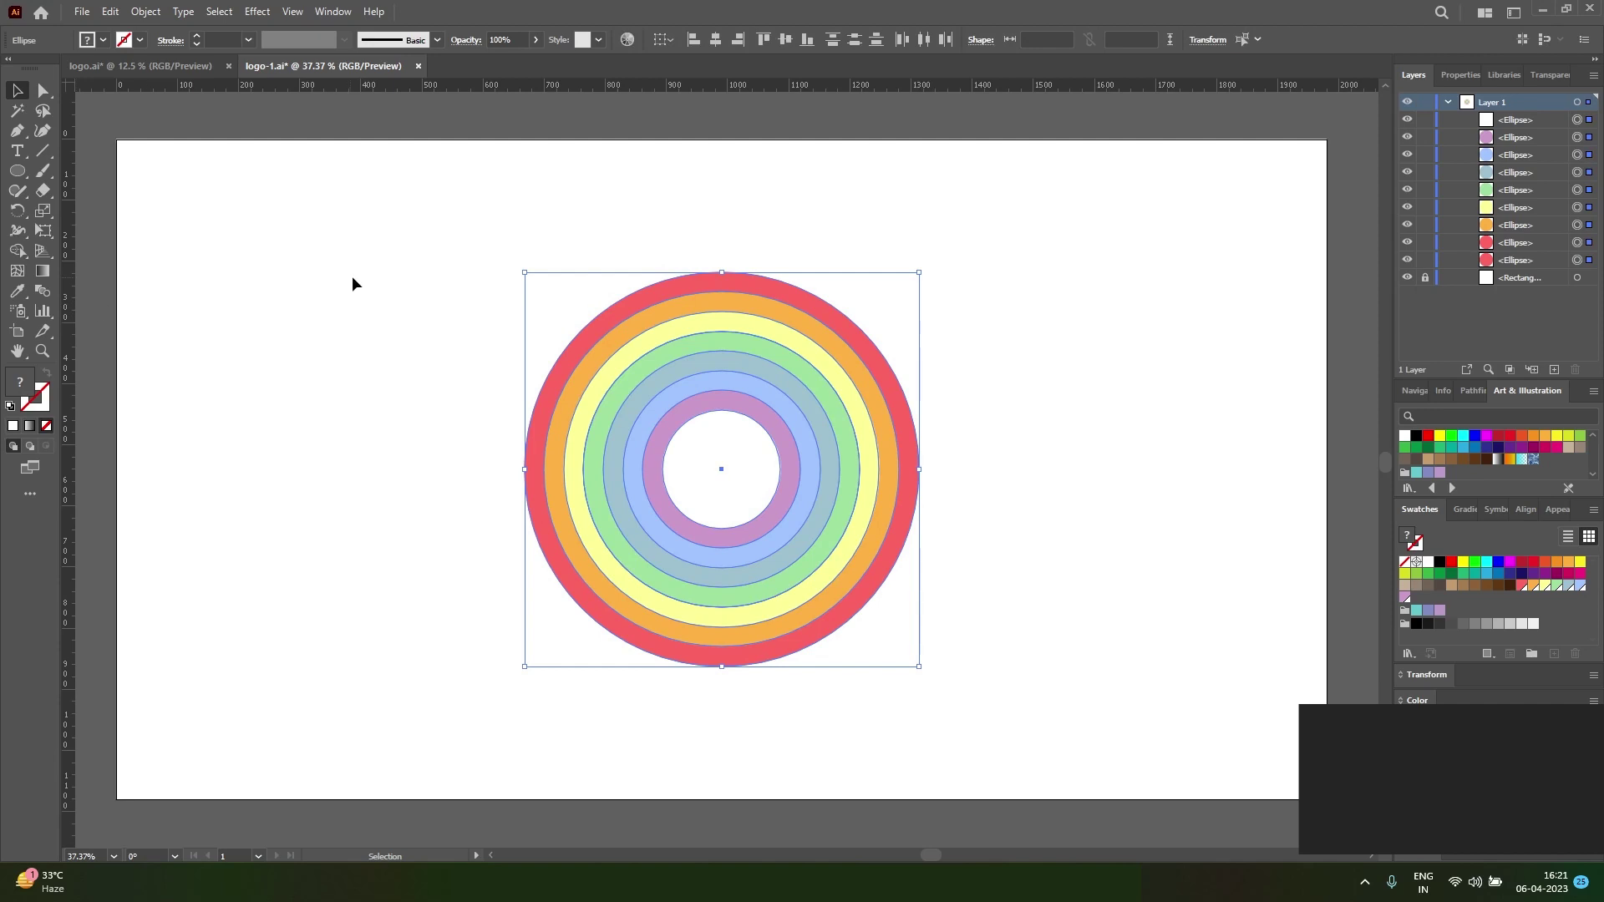
pyautogui.hotkey('shift', 'm')
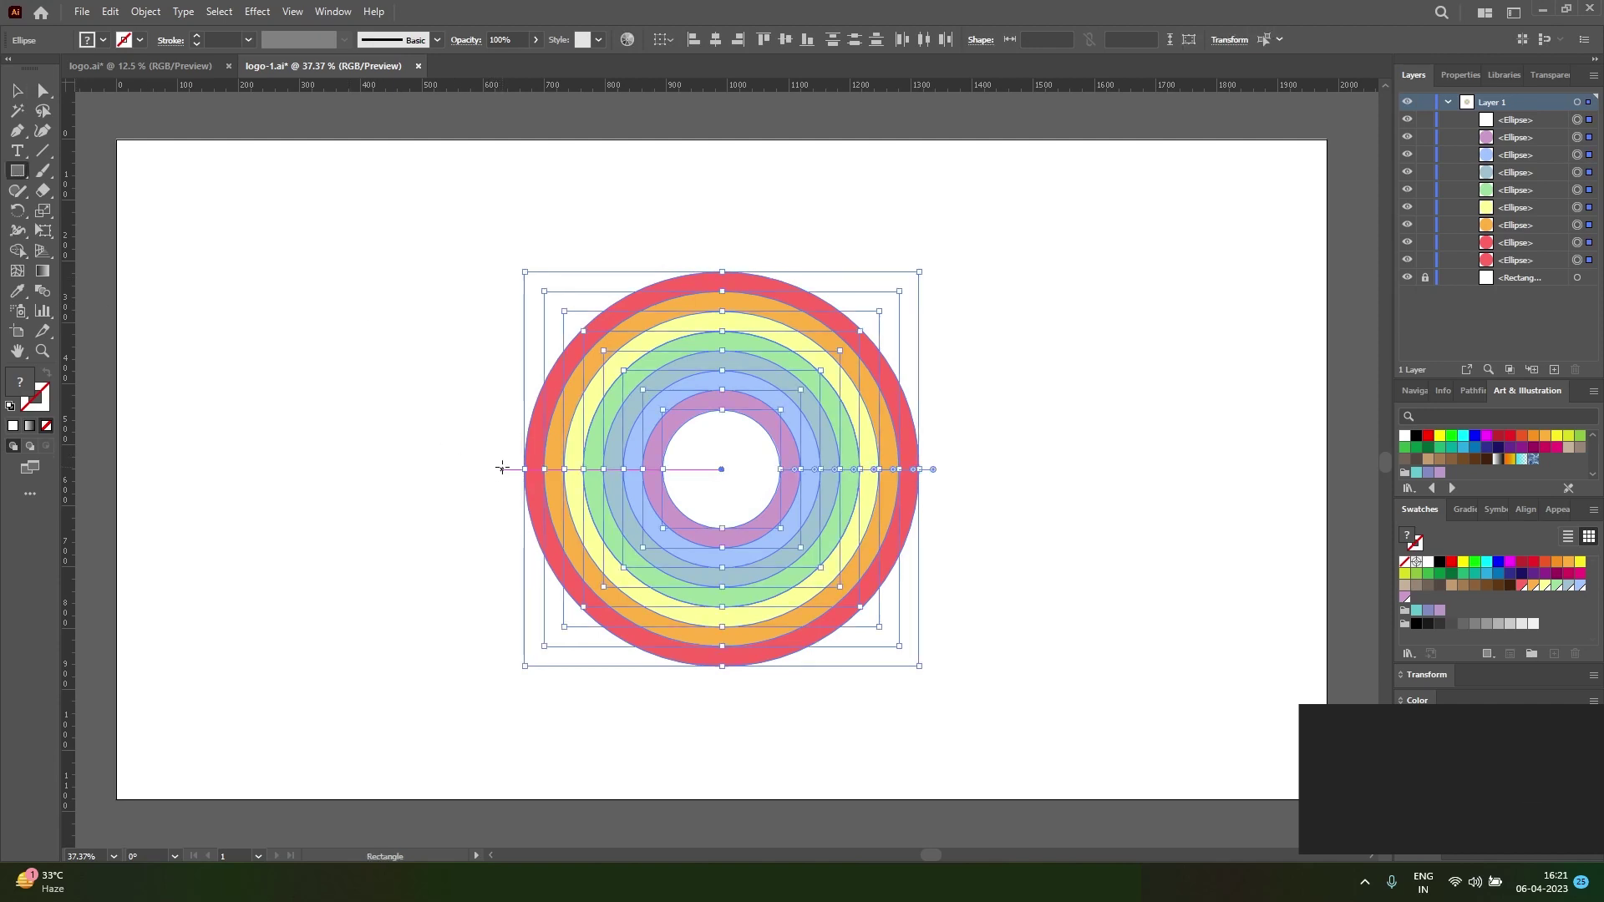
pyautogui.moveTo(502, 469); pyautogui.dragTo(938, 690)
pyautogui.press('v')
pyautogui.click(989, 714)
# Divide all the circles and the rectangle along their overlaps with Pathfinder Divide
pyautogui.moveTo(1030, 734); pyautogui.dragTo(468, 302)
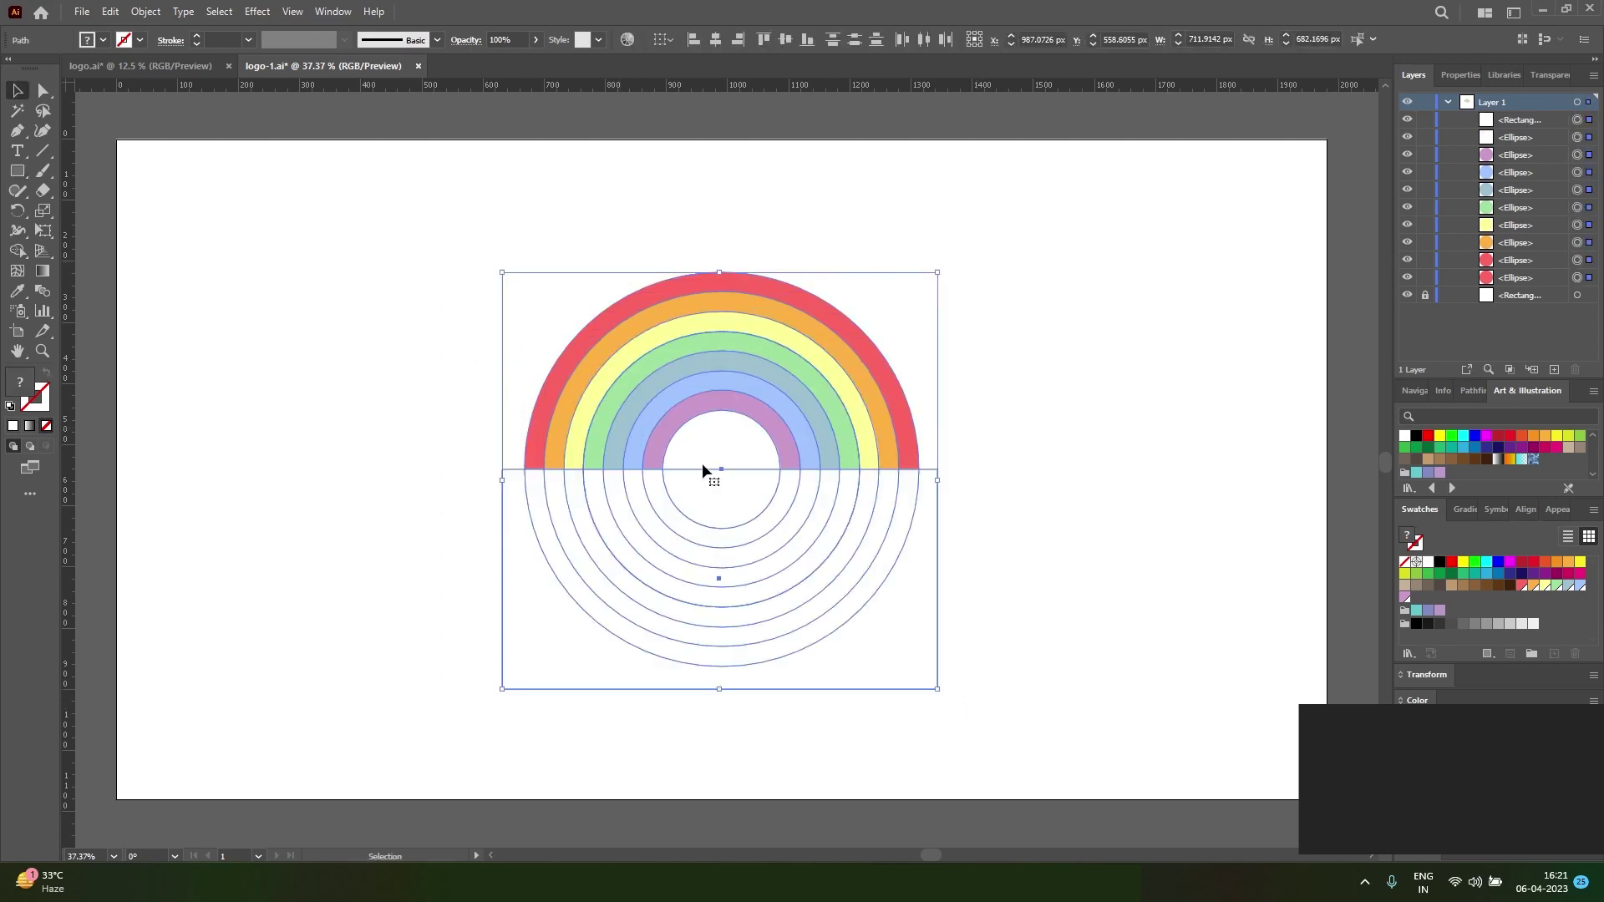
pyautogui.click(1473, 393)
pyautogui.click(1417, 478)
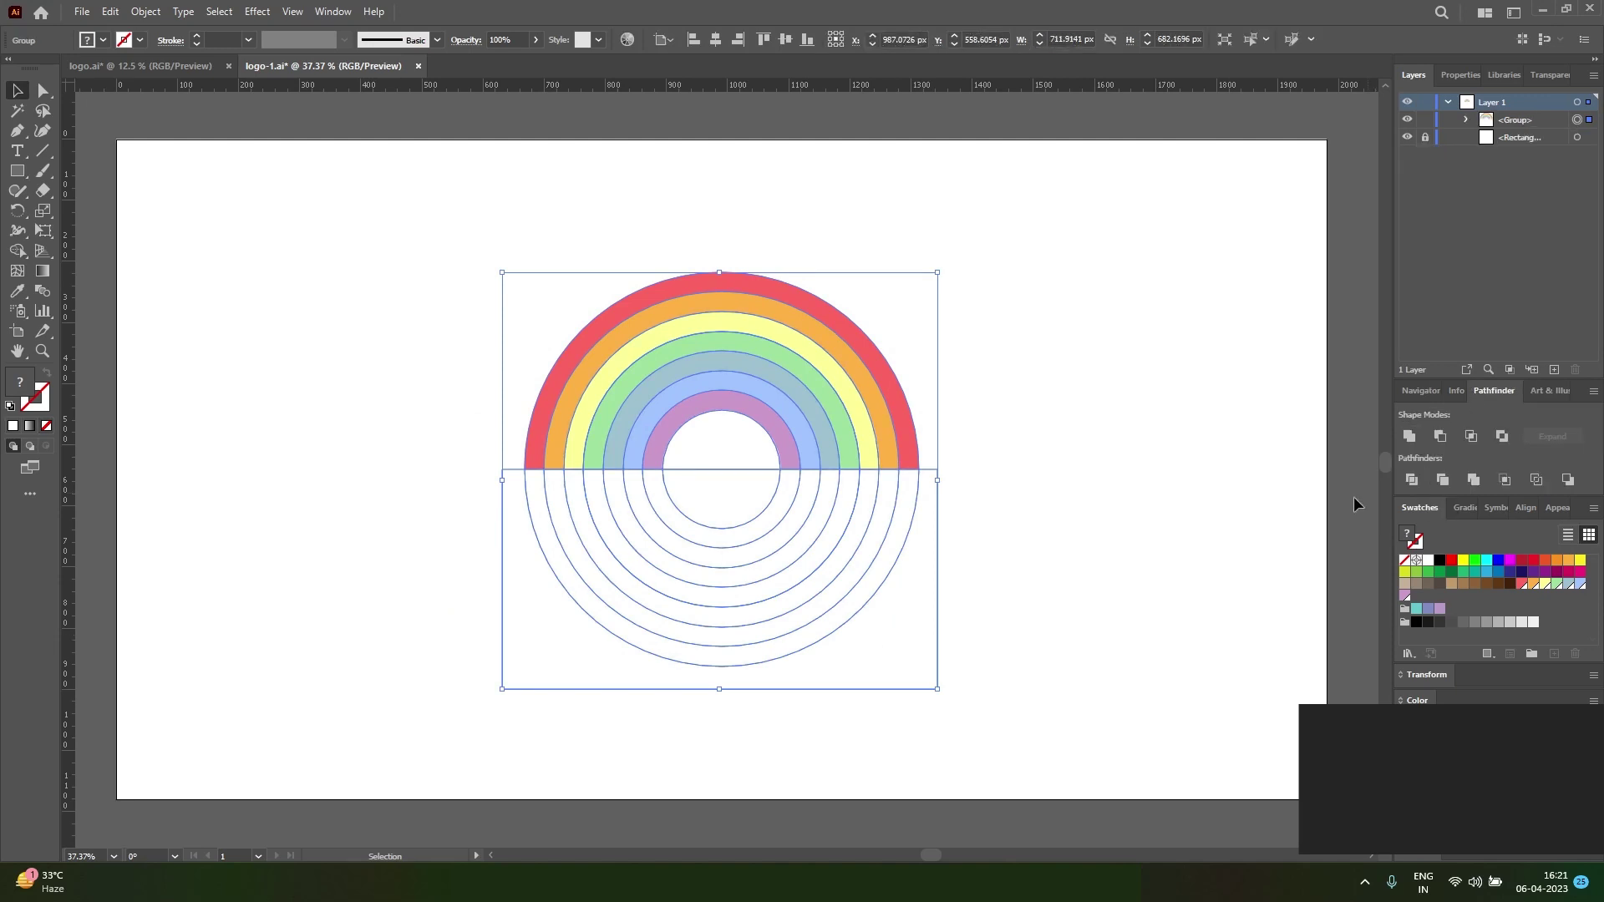
pyautogui.click(1133, 628)
# Delete all the divided pieces below the circles' horizontal midline
pyautogui.press('a')
pyautogui.moveTo(1228, 693); pyautogui.dragTo(376, 476)
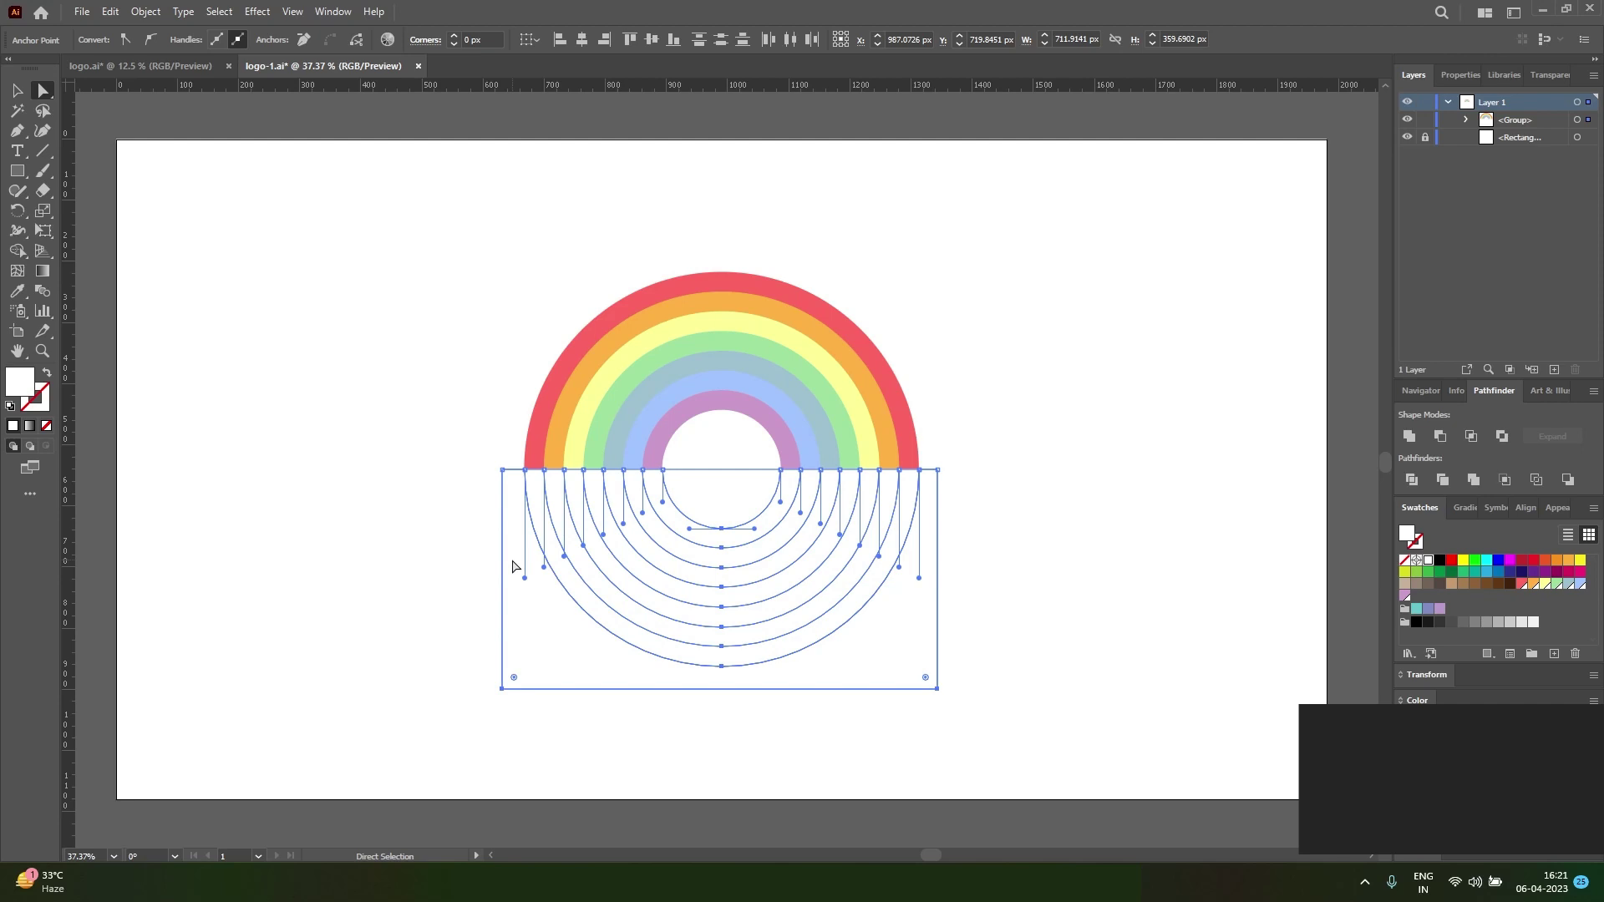
pyautogui.press('Delete')
# Move the remaining half rainbow slightly downward on the artboard
pyautogui.press('v')
pyautogui.moveTo(1028, 630); pyautogui.dragTo(493, 275)
pyautogui.moveTo(739, 411); pyautogui.dragTo(739, 416)
pyautogui.press('a')
pyautogui.press('v')
pyautogui.click(716, 559)
# Draw an ellipse about 160 × 124 px below the rainbow's left foot and fill it with light gray
pyautogui.press('m')
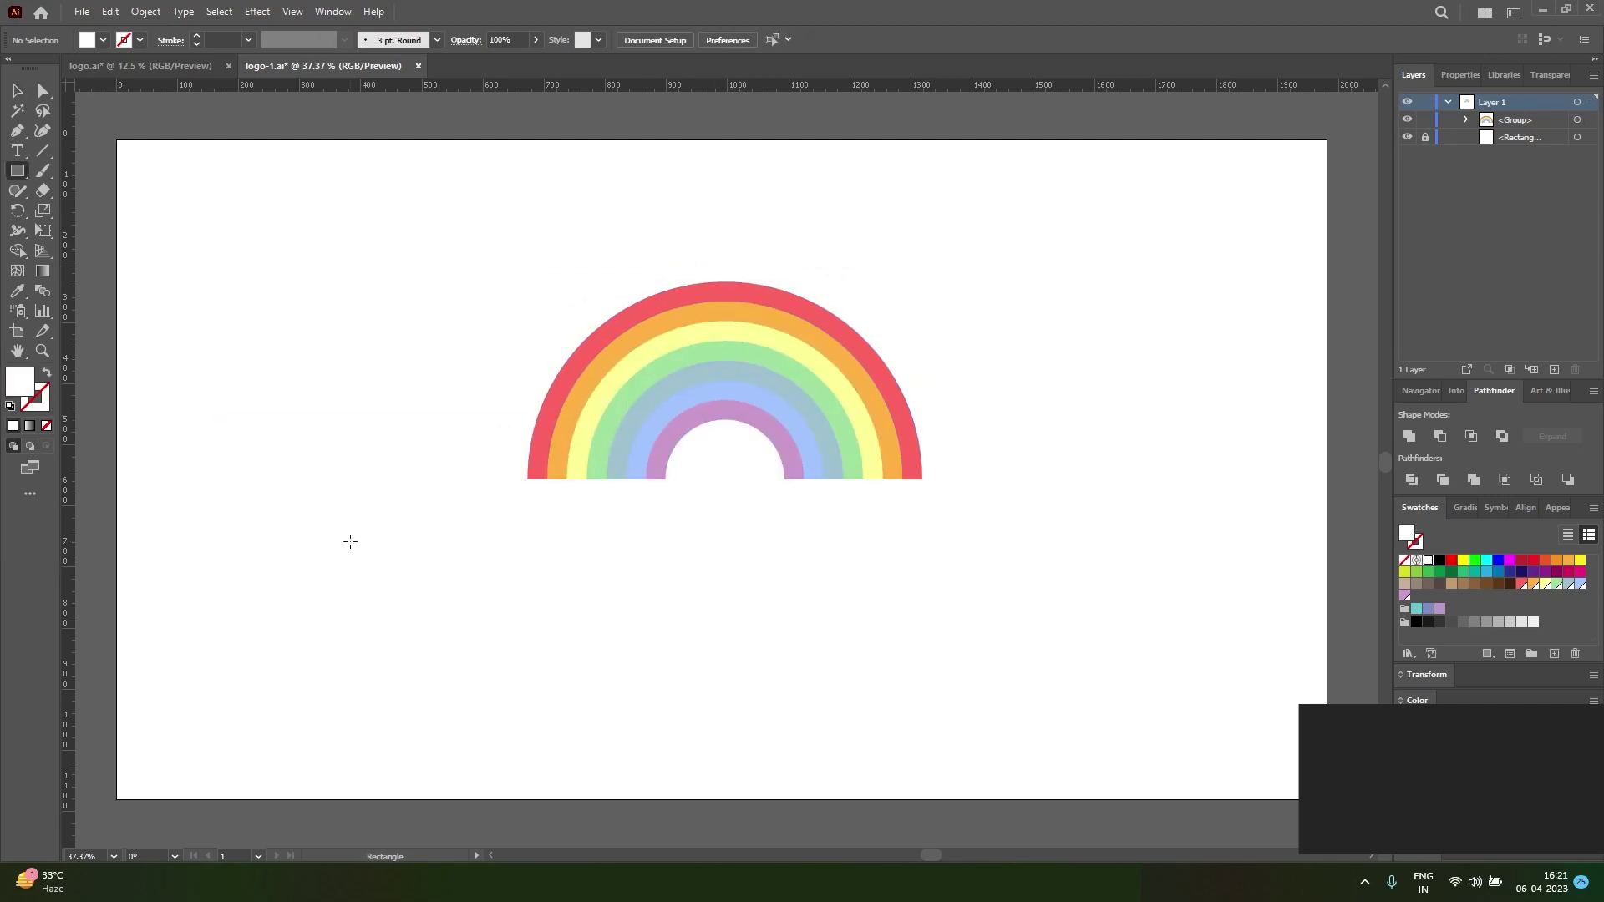
pyautogui.moveTo(419, 565); pyautogui.dragTo(518, 635)
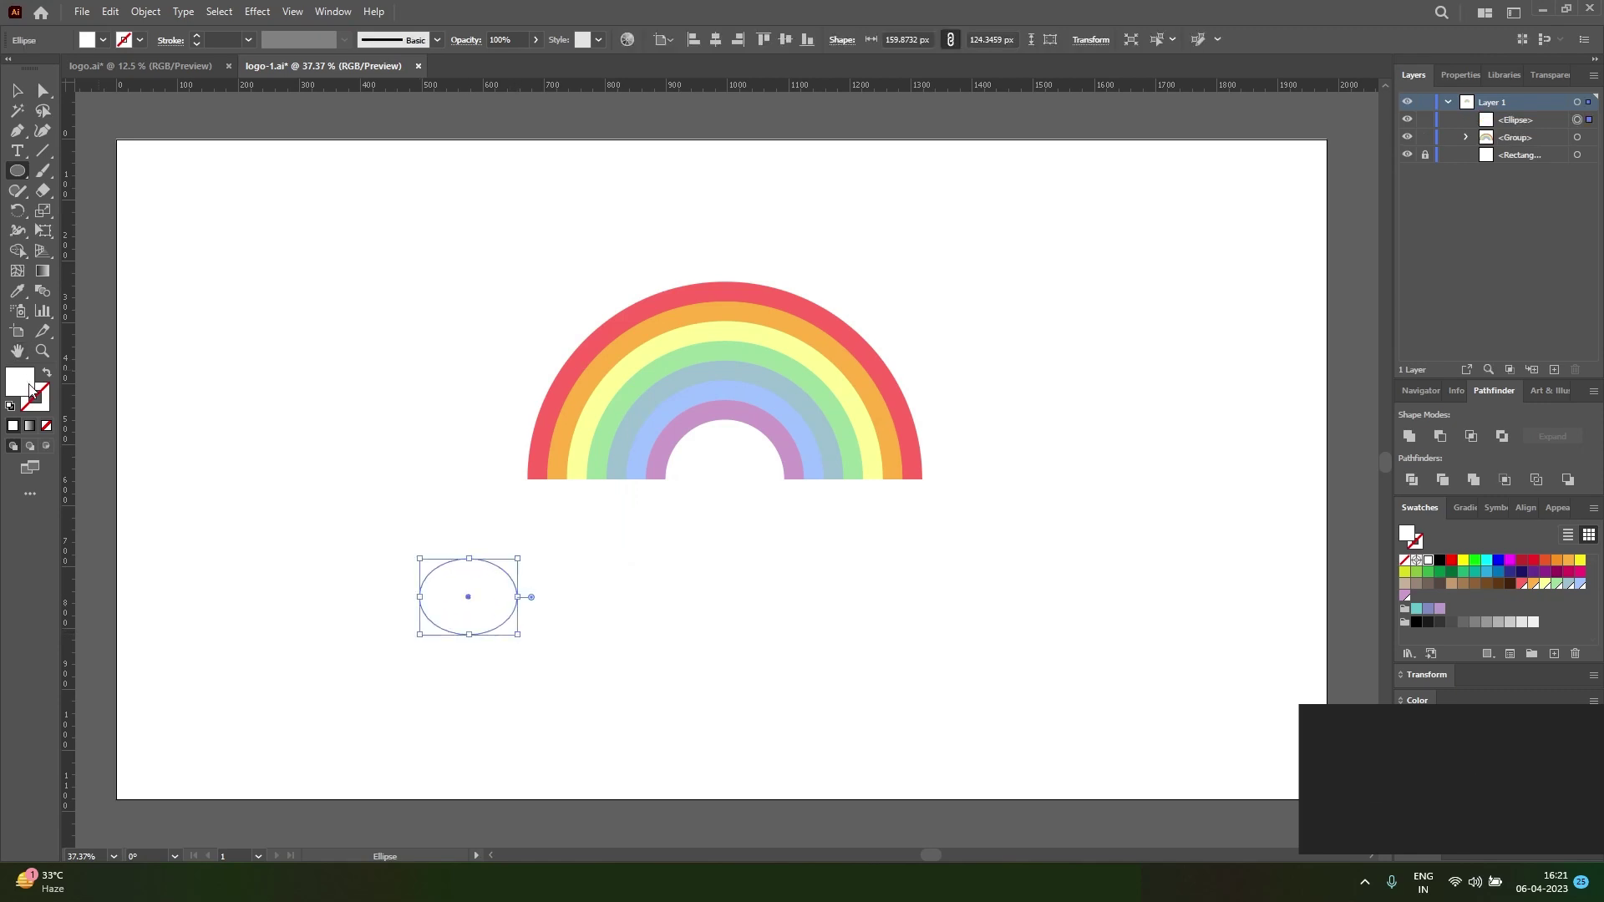
pyautogui.doubleClick(20, 381)
pyautogui.moveTo(722, 324); pyautogui.dragTo(708, 335)
pyautogui.click(1114, 325)
# Duplicate the gray ellipse into four overlapping ones in a cross arrangement and unite them into a single cloud shape
pyautogui.press('v')
pyautogui.moveTo(503, 617); pyautogui.dragTo(552, 616)
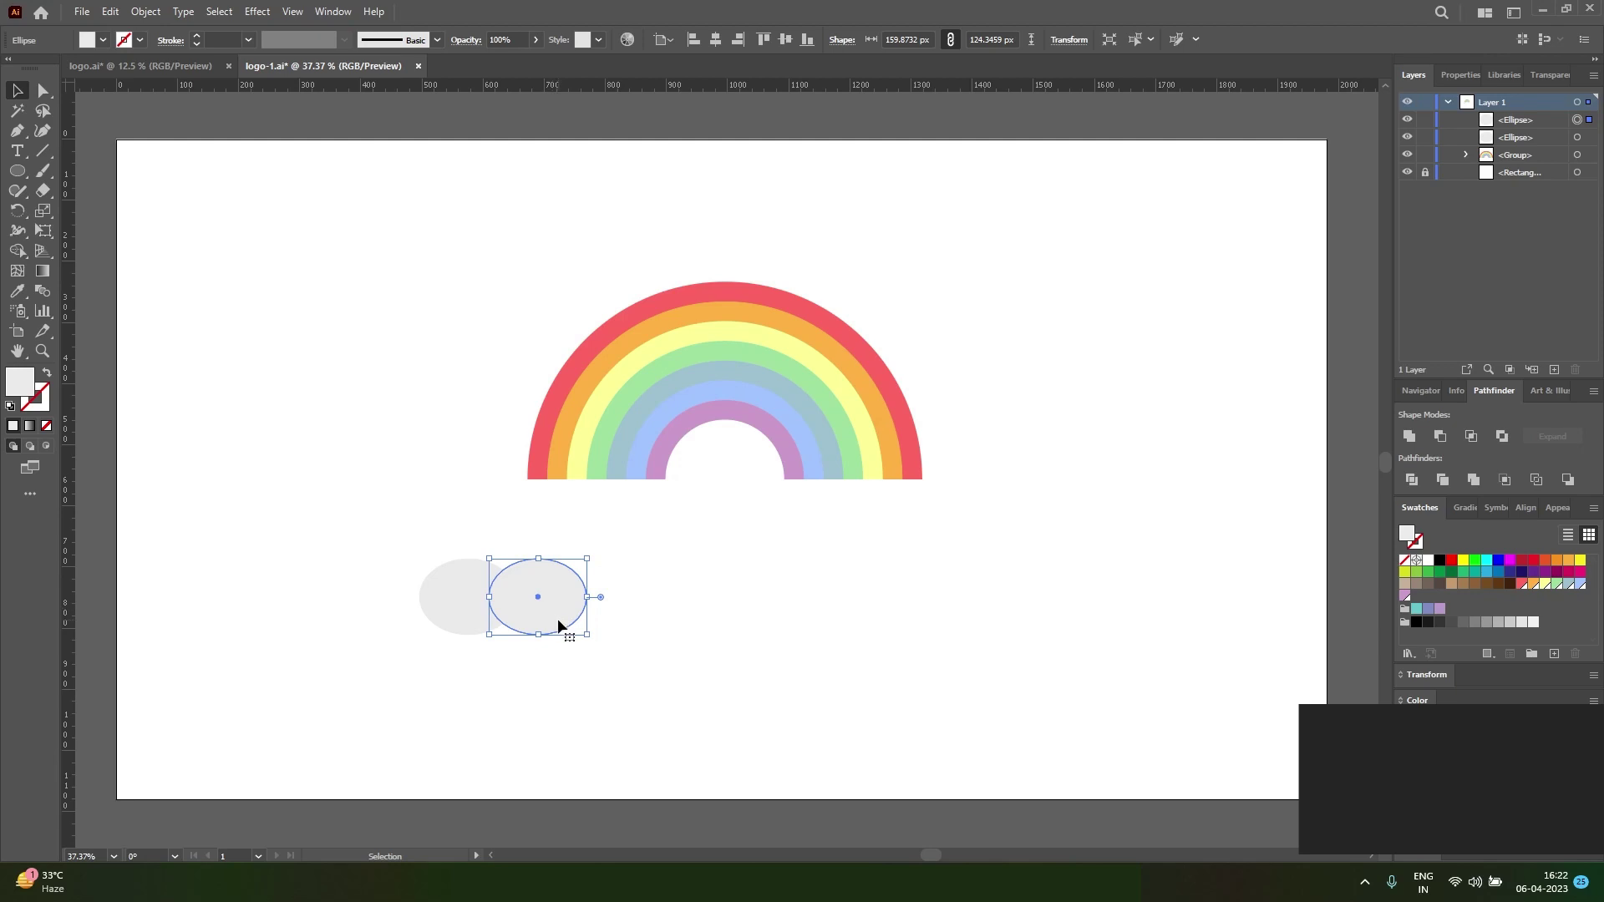
pyautogui.moveTo(547, 605); pyautogui.dragTo(519, 655)
pyautogui.hotkey('ctrl', 'shift', 'a')
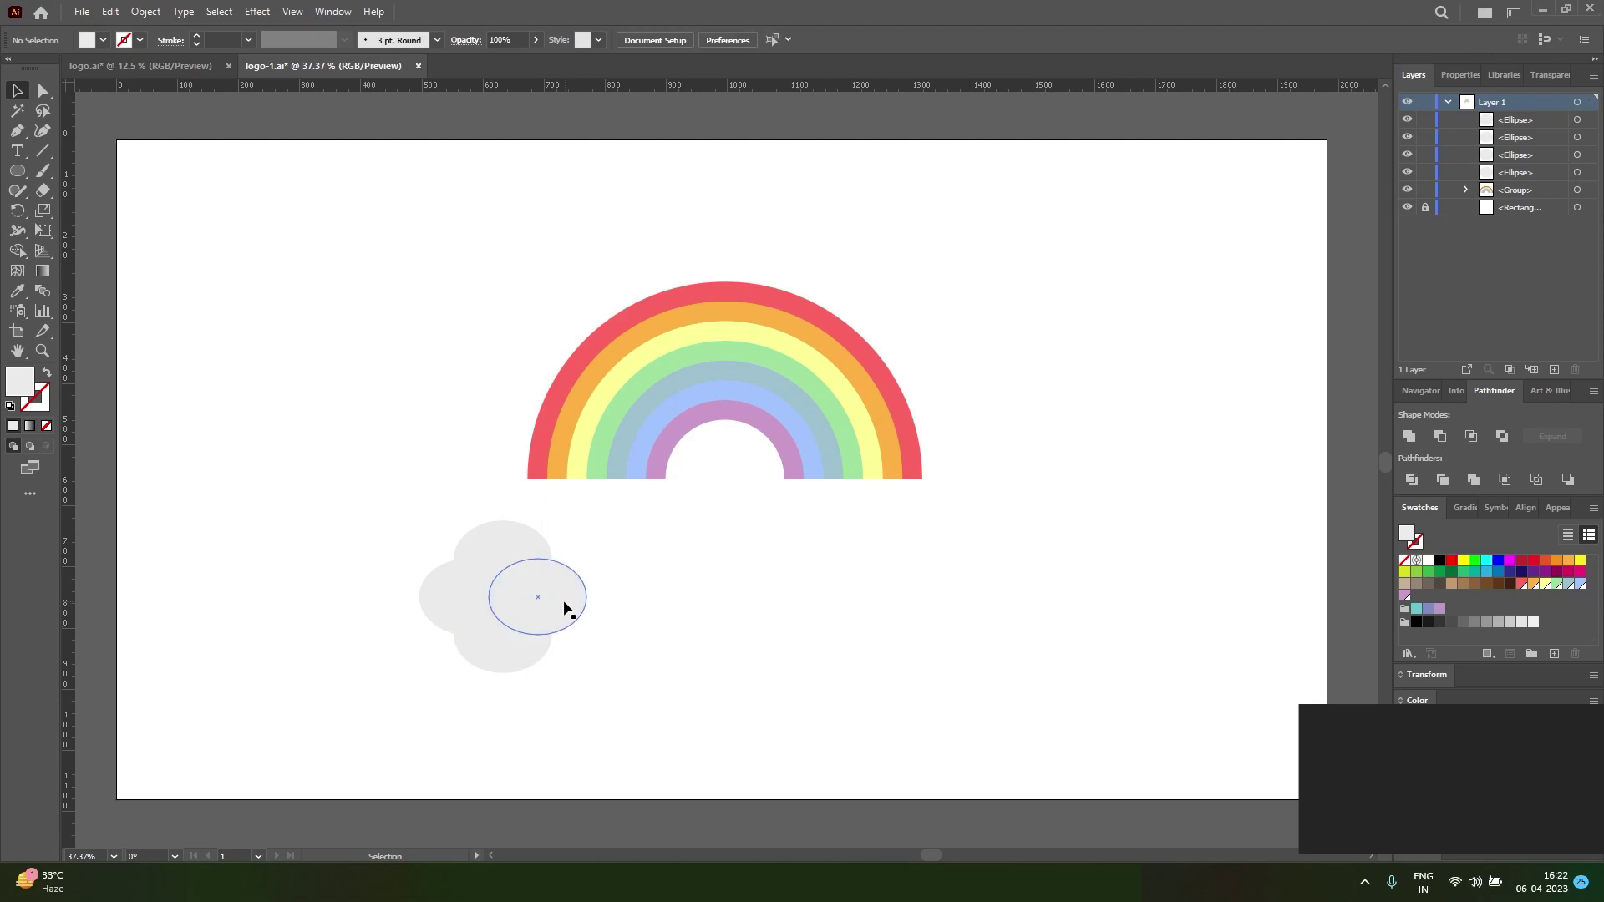
pyautogui.moveTo(565, 601); pyautogui.dragTo(578, 598)
pyautogui.moveTo(466, 609); pyautogui.dragTo(443, 601)
pyautogui.moveTo(614, 687); pyautogui.dragTo(406, 541)
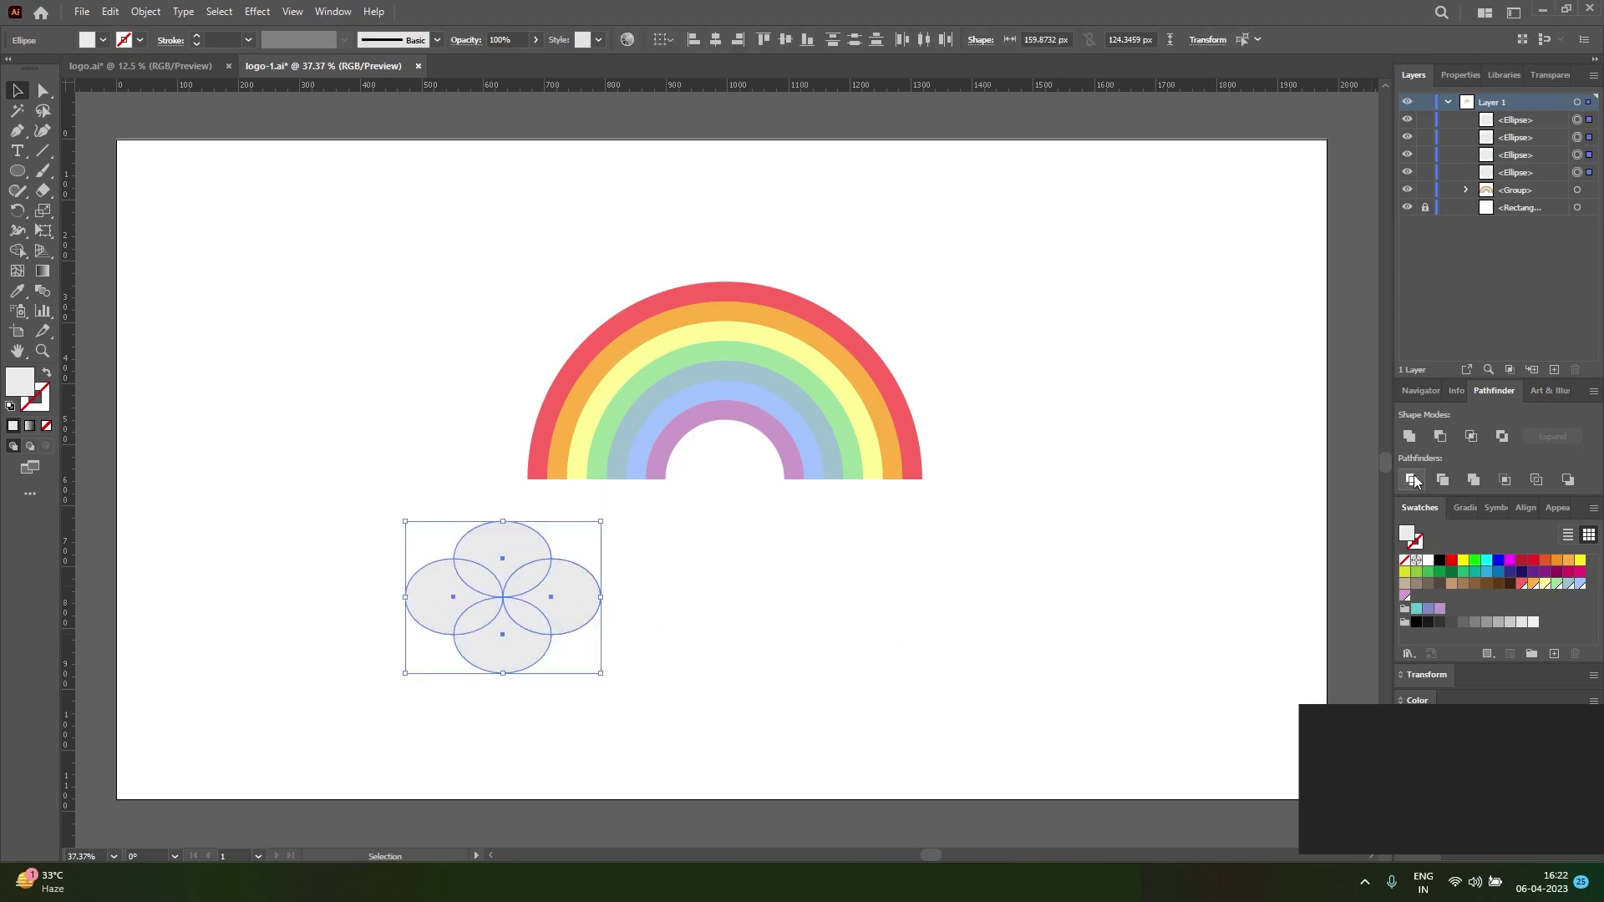
pyautogui.click(1406, 434)
# Scale the cloud down to about 226 × 176 px and center it over the rainbow's left foot
pyautogui.moveTo(477, 622); pyautogui.dragTo(594, 511)
pyautogui.moveTo(691, 568); pyautogui.dragTo(618, 576)
pyautogui.hotkey('ctrl', '=')
pyautogui.press('z')
pyautogui.click(681, 524)
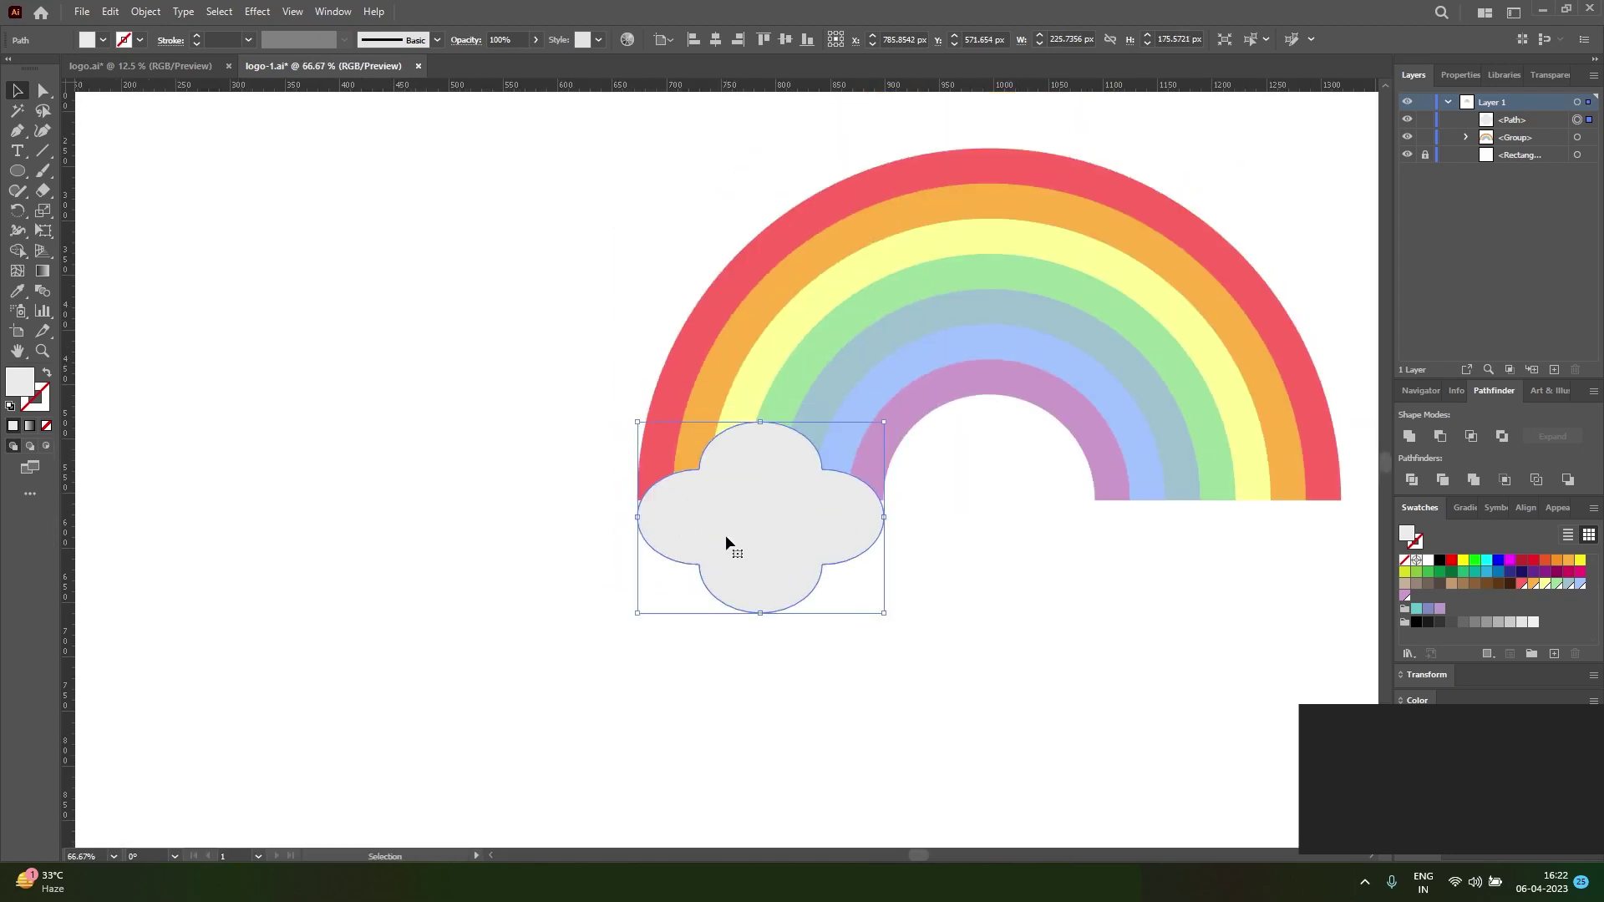
pyautogui.moveTo(730, 576); pyautogui.dragTo(730, 562)
pyautogui.click(635, 637)
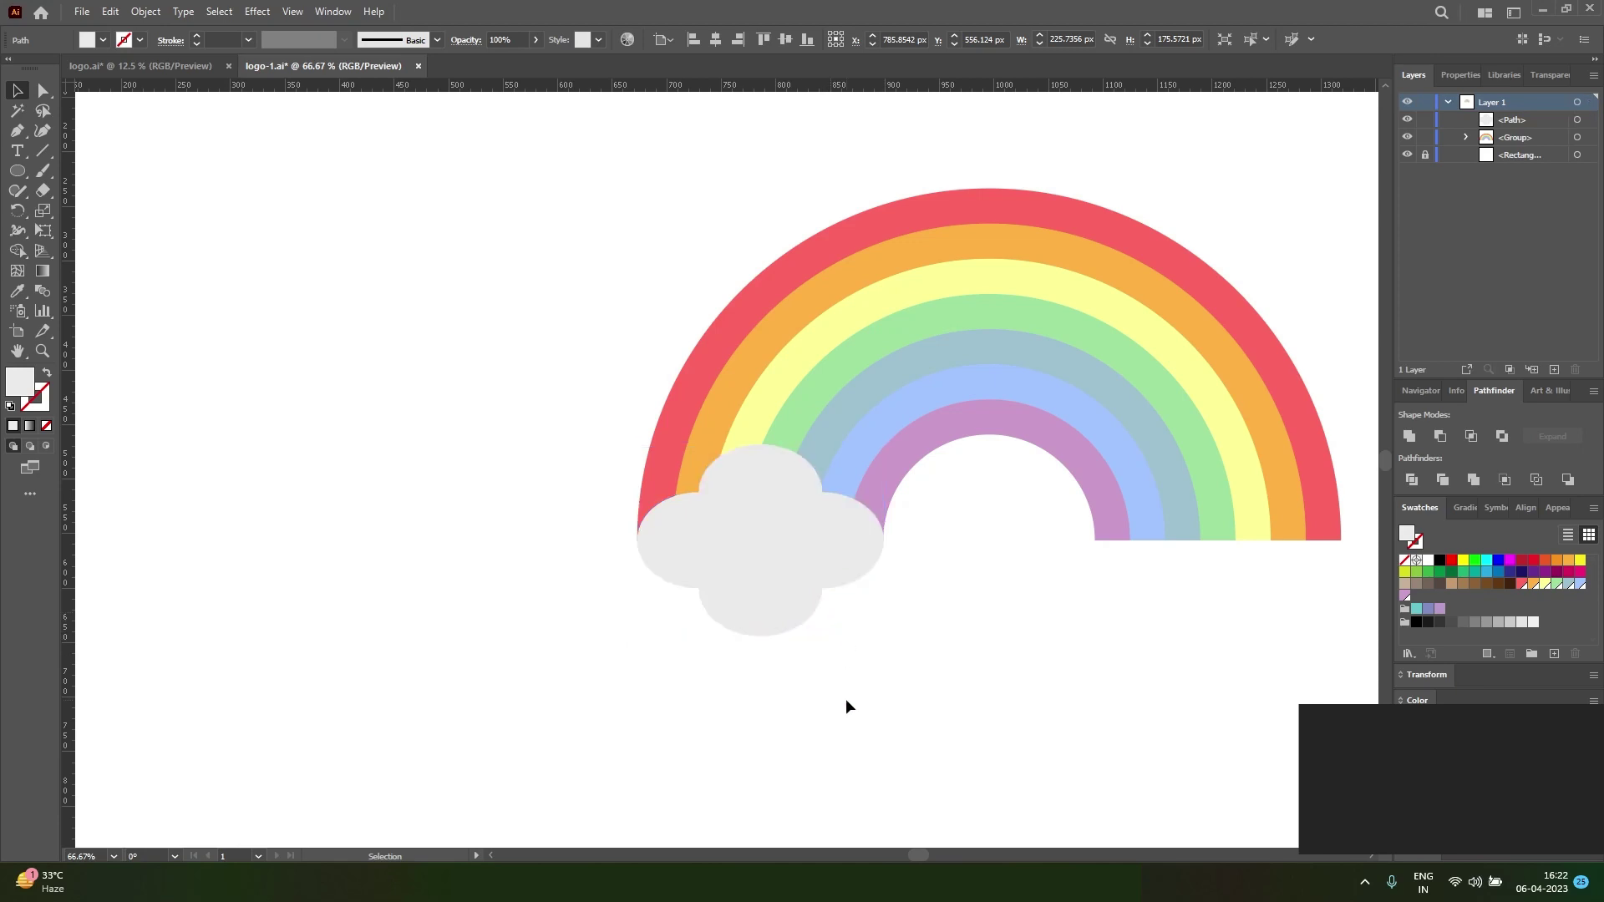
# Examine up close how the cloud's edges line up with the rainbow's left foot
pyautogui.hotkey('ctrl', '=')
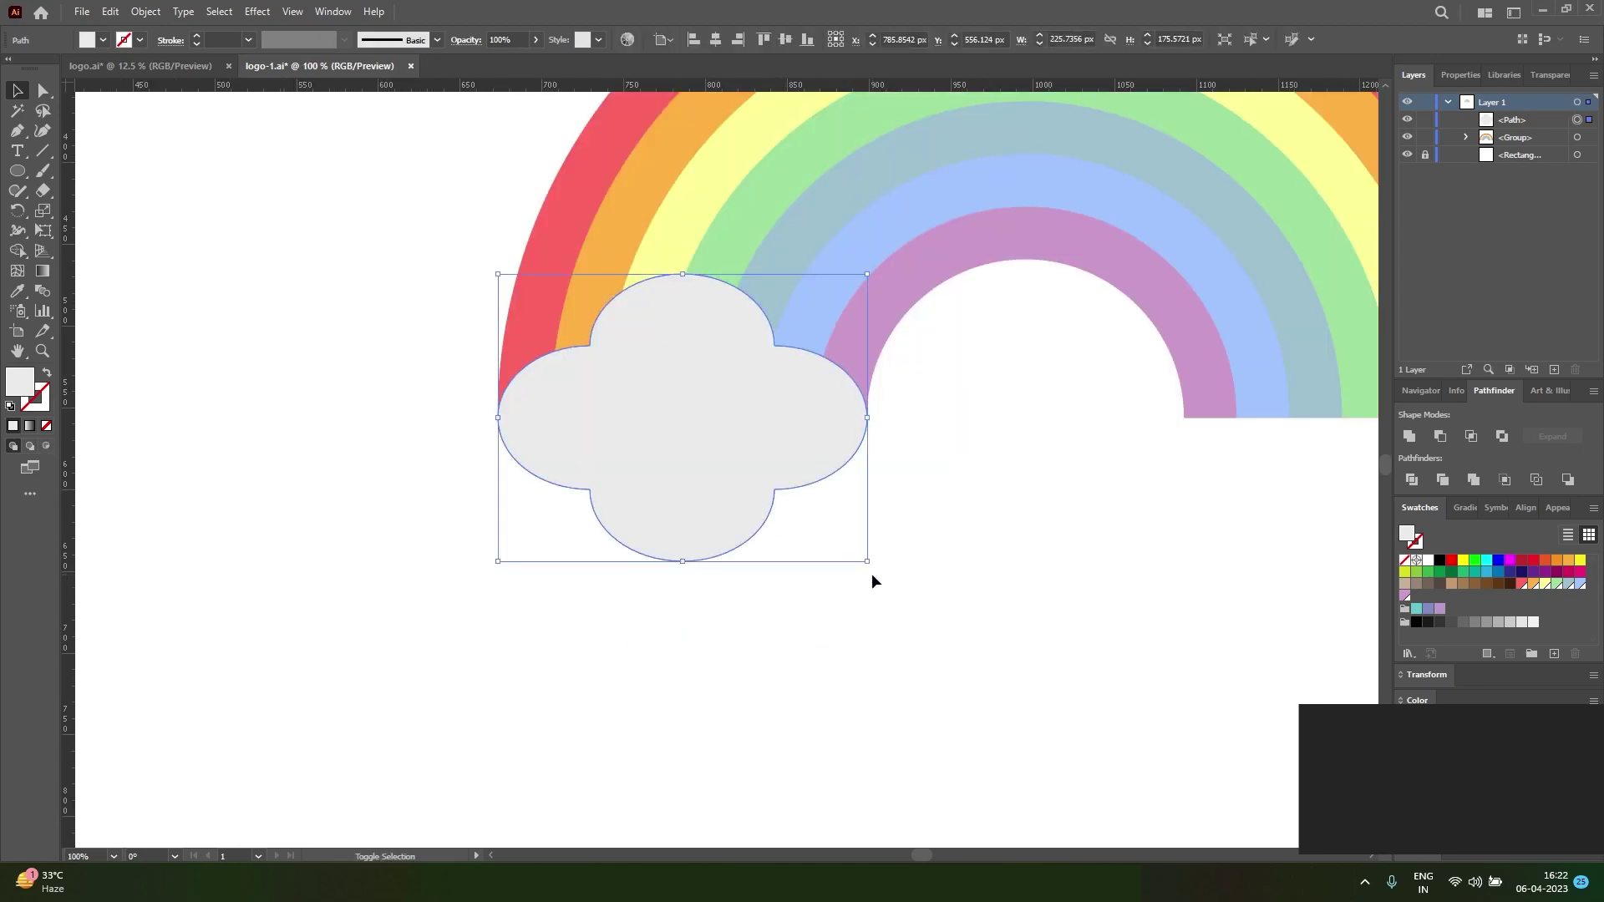
pyautogui.moveTo(867, 561); pyautogui.dragTo(867, 561)
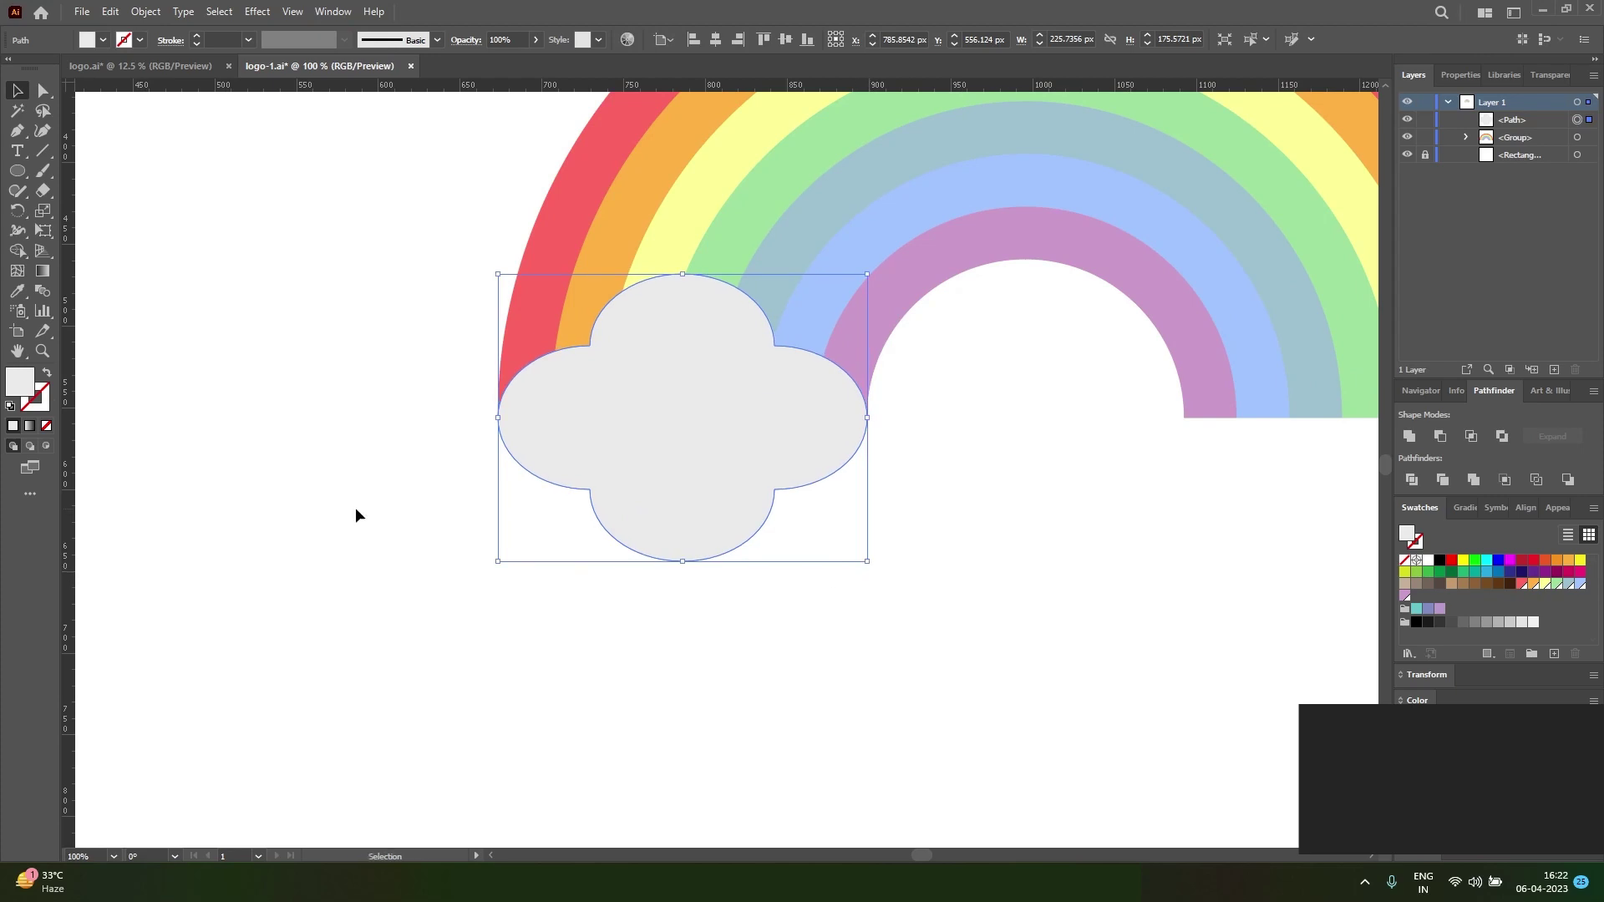
pyautogui.click(603, 618)
pyautogui.hotkey('ctrl', '=')
pyautogui.click(630, 426)
pyautogui.moveTo(567, 591); pyautogui.dragTo(569, 596)
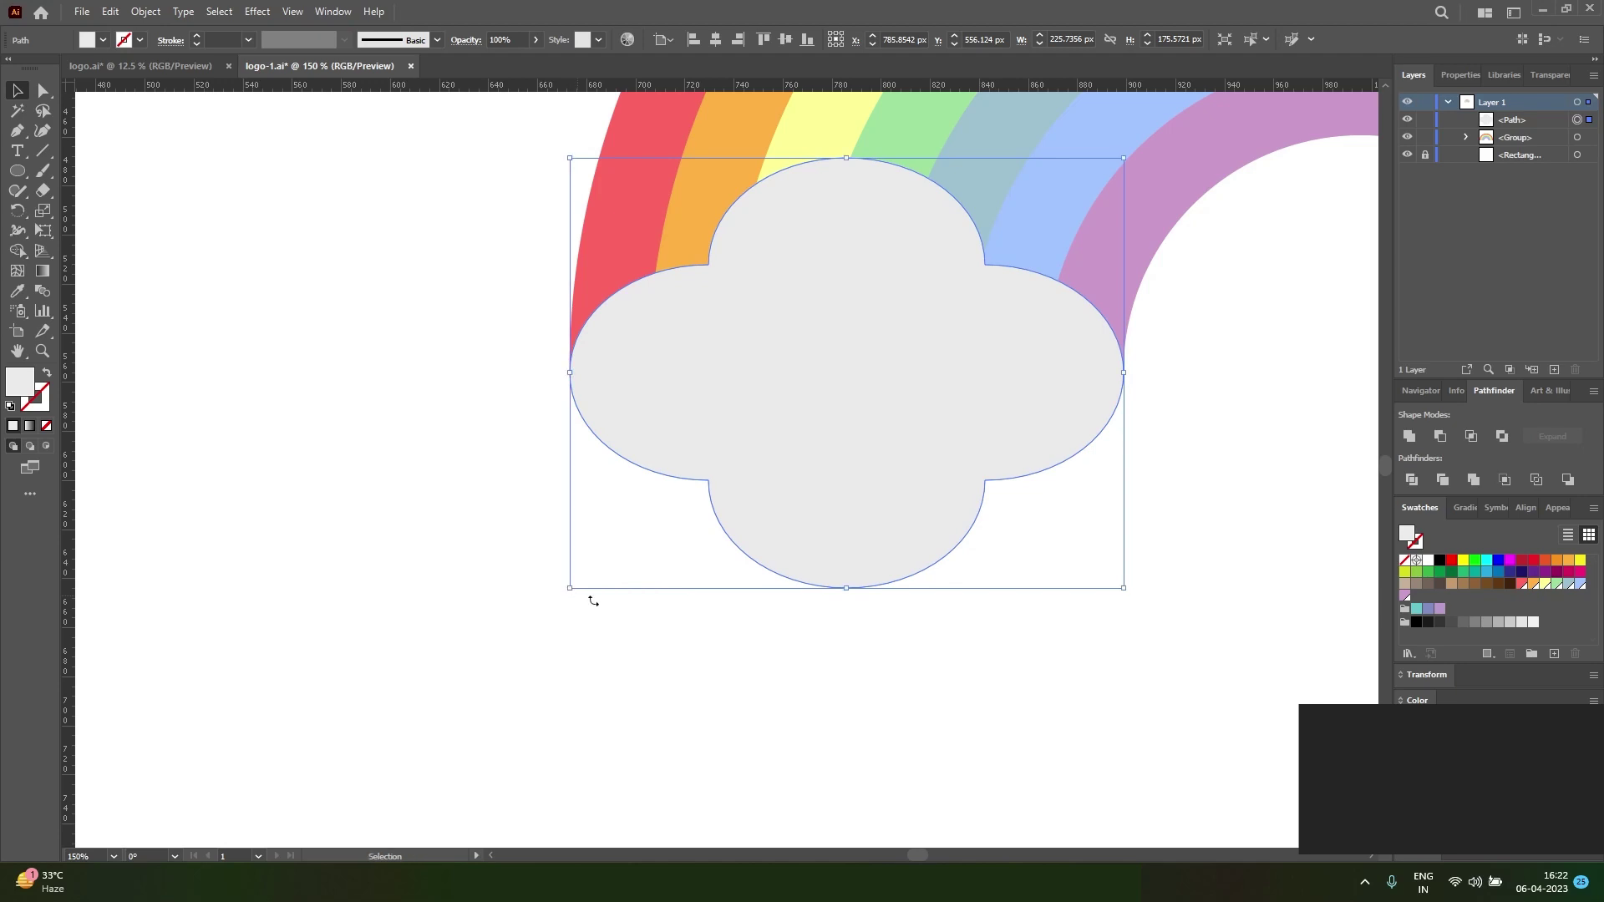
pyautogui.scroll(1, 820, 620)
pyautogui.click(822, 624)
pyautogui.hotkey('ctrl', '-')
pyautogui.hotkey('ctrl', '-')
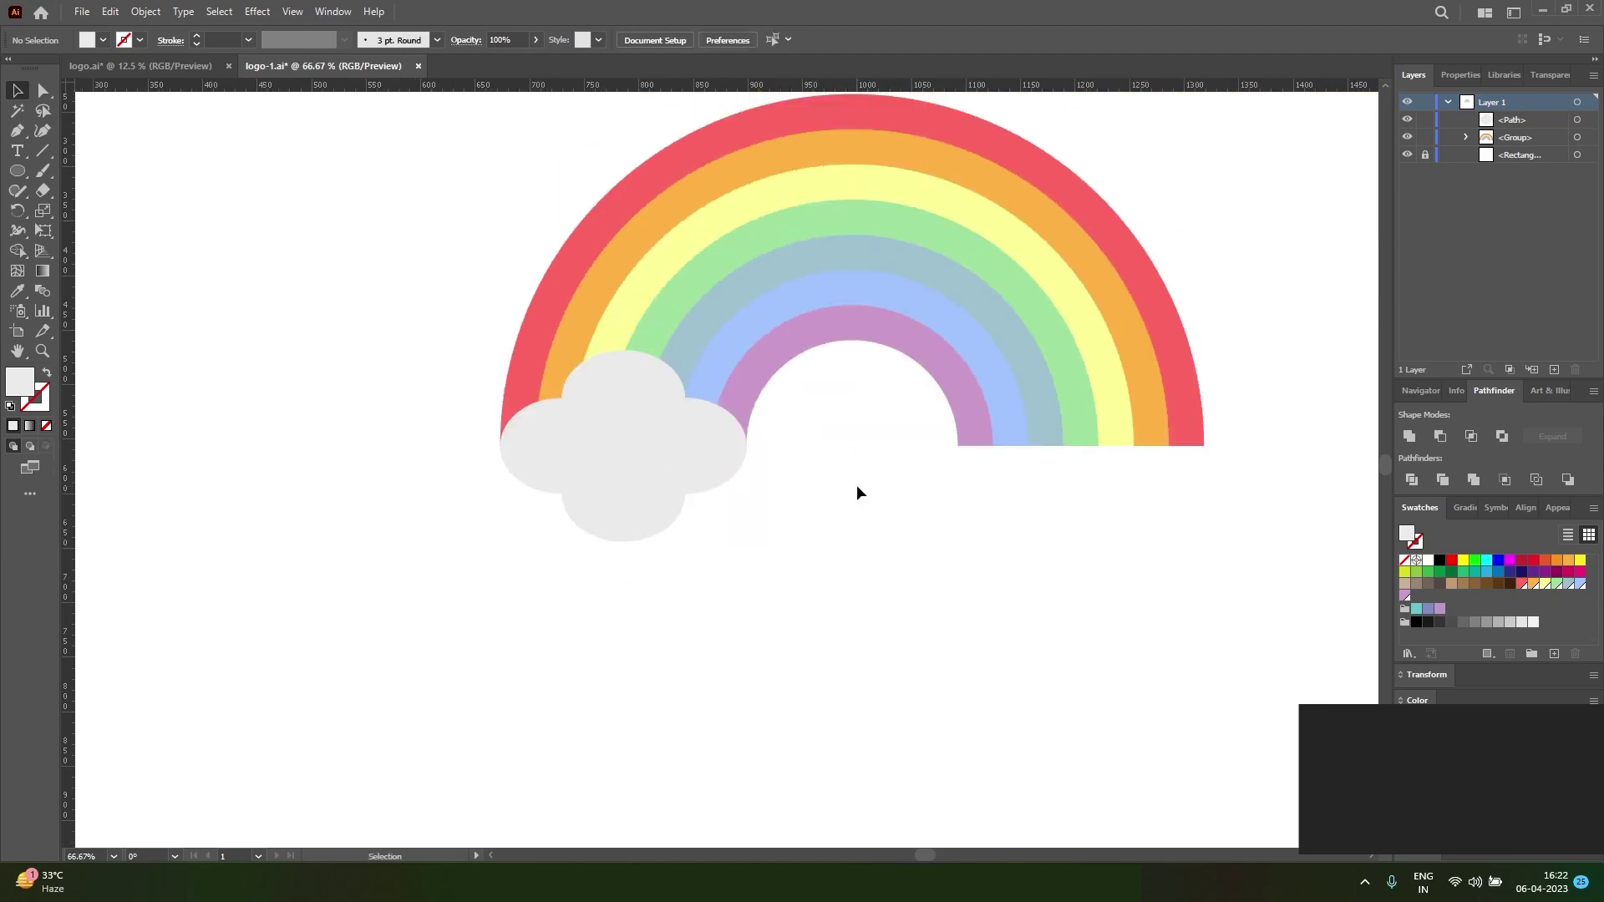
# Place a copy of the cloud over the rainbow's right foot, level with the first cloud
pyautogui.hscroll(2, 856, 486)
pyautogui.click(551, 465)
pyautogui.hotkey('ctrl', 'c')
pyautogui.hotkey('ctrl', 'shift', 'v')
pyautogui.moveTo(551, 465); pyautogui.dragTo(1003, 466)
pyautogui.click(830, 603)
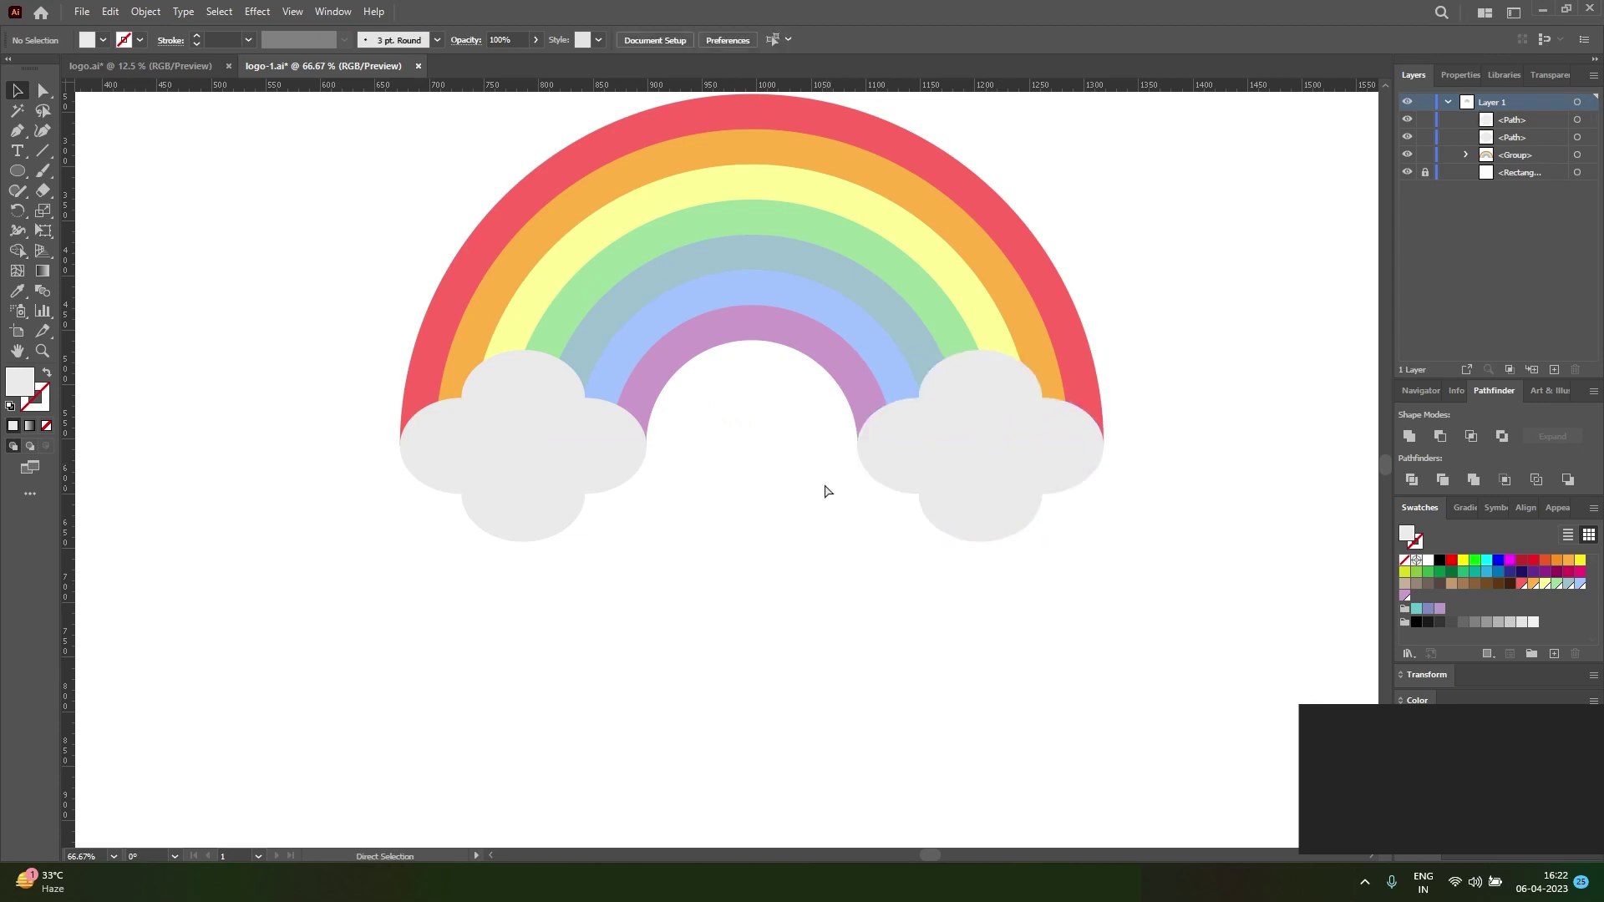
# Remove the leftover white half circle inside the rainbow's arch
pyautogui.hotkey('ctrl', '-')
pyautogui.hotkey('ctrl', '-')
pyautogui.scroll(2, 788, 555)
pyautogui.hscroll(-3, 798, 562)
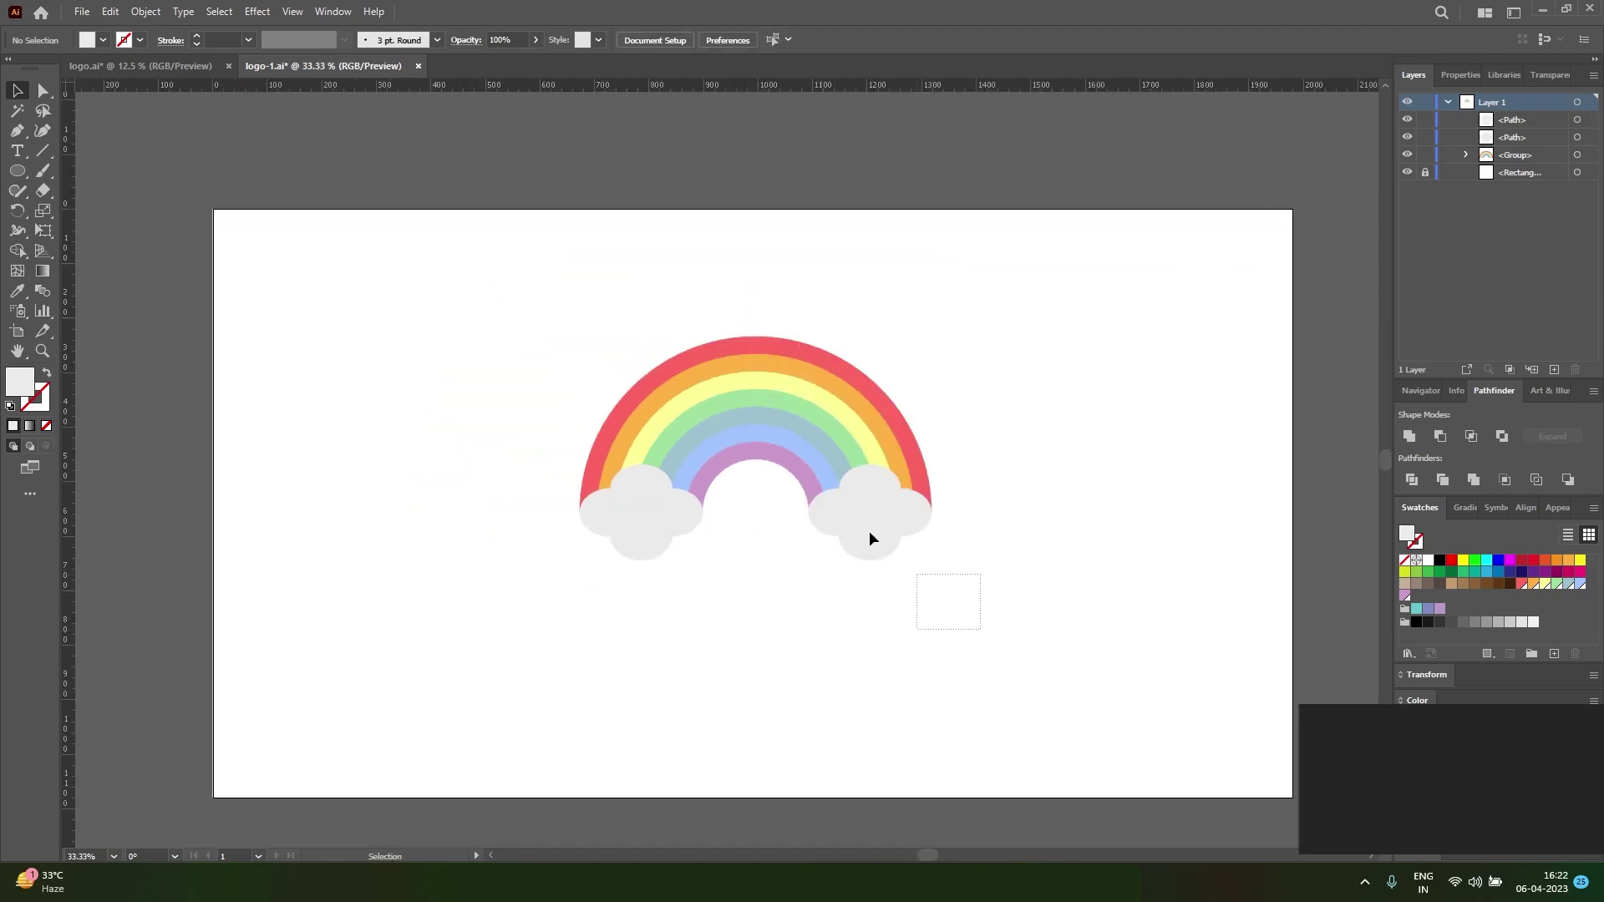
pyautogui.moveTo(971, 631); pyautogui.dragTo(634, 325)
pyautogui.click(737, 605)
pyautogui.scroll(-1, 743, 598)
pyautogui.press('a')
pyautogui.moveTo(758, 573); pyautogui.dragTo(735, 442)
# Group the rainbow and both clouds into one object
pyautogui.press('v')
pyautogui.moveTo(960, 585); pyautogui.dragTo(580, 305)
pyautogui.hotkey('ctrl', 'g')
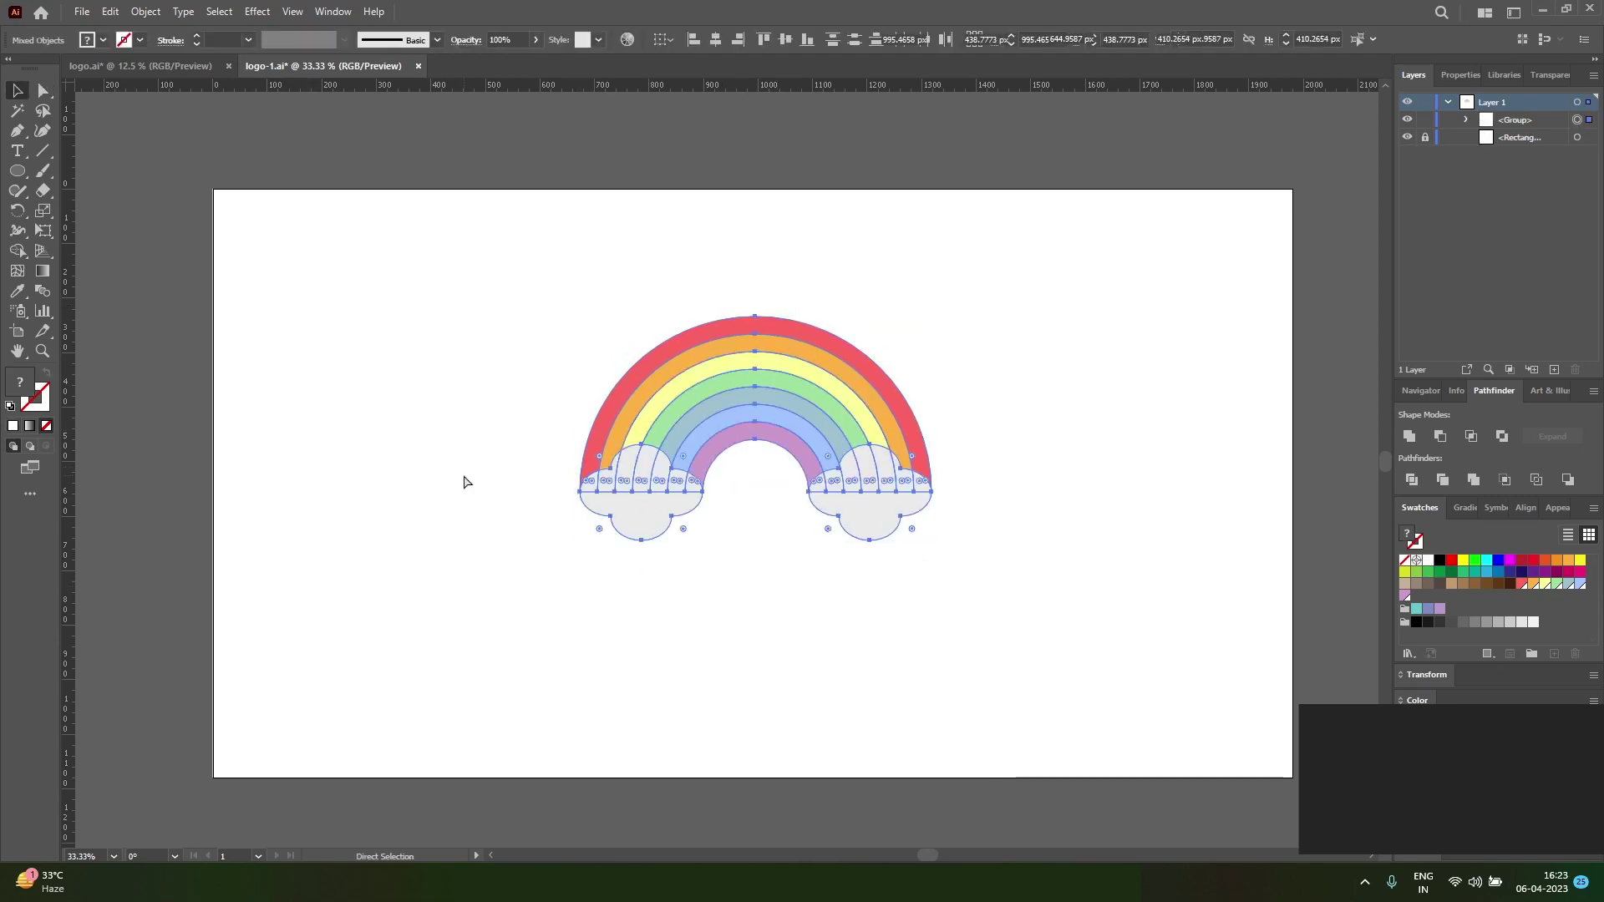
# Apply a 3D Inflate effect to the rainbow group with the Front rotation preset
pyautogui.click(257, 12)
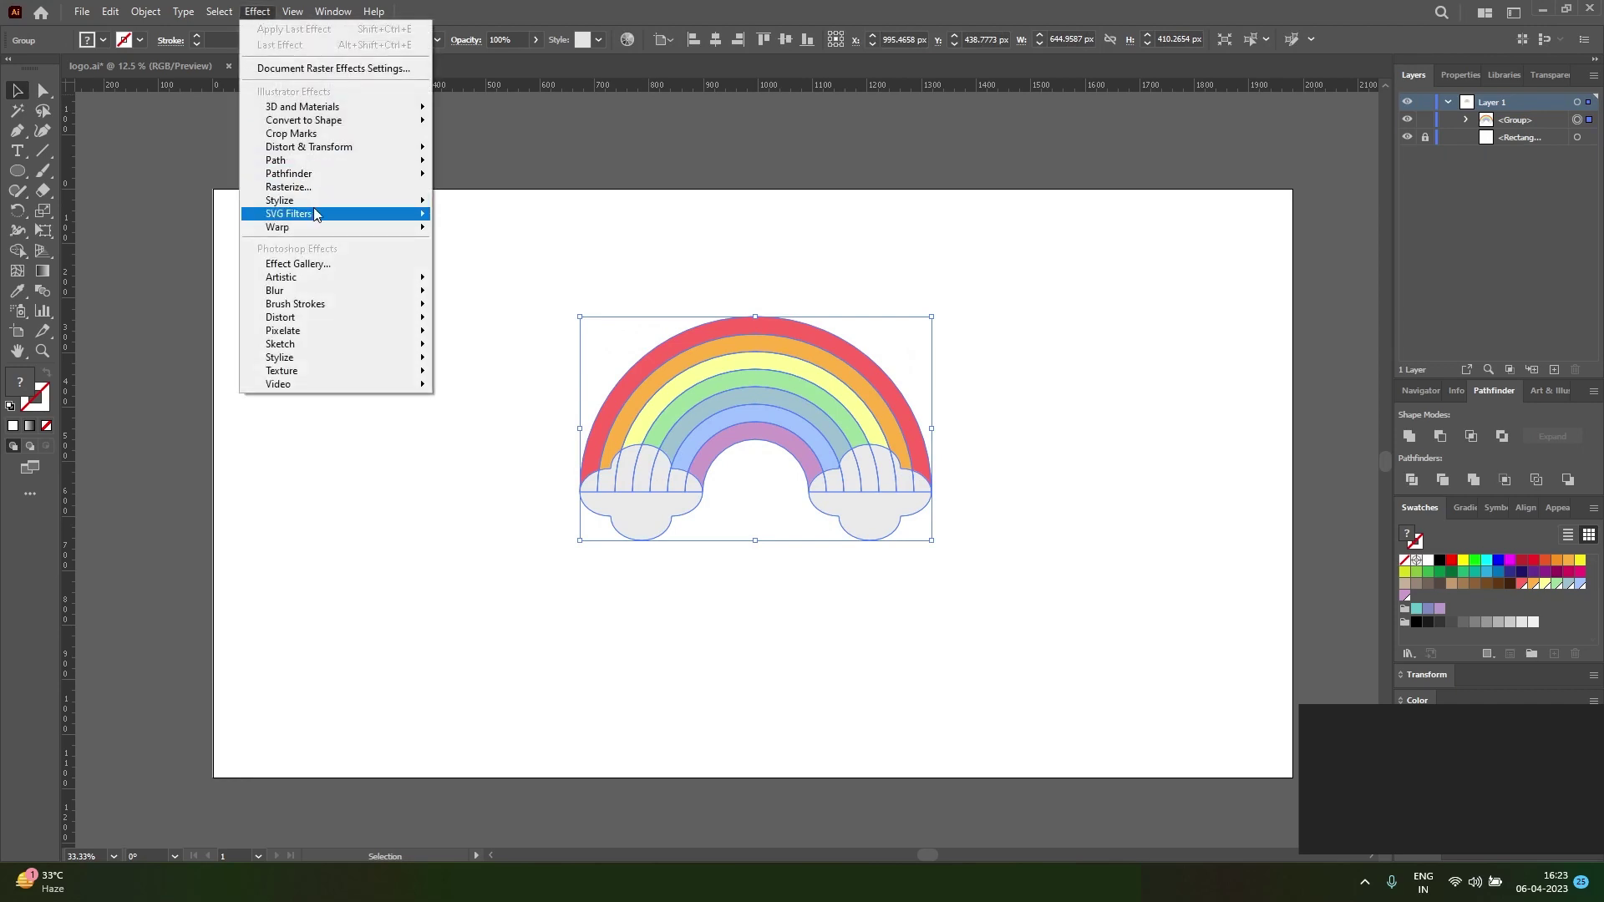
pyautogui.moveTo(328, 115)
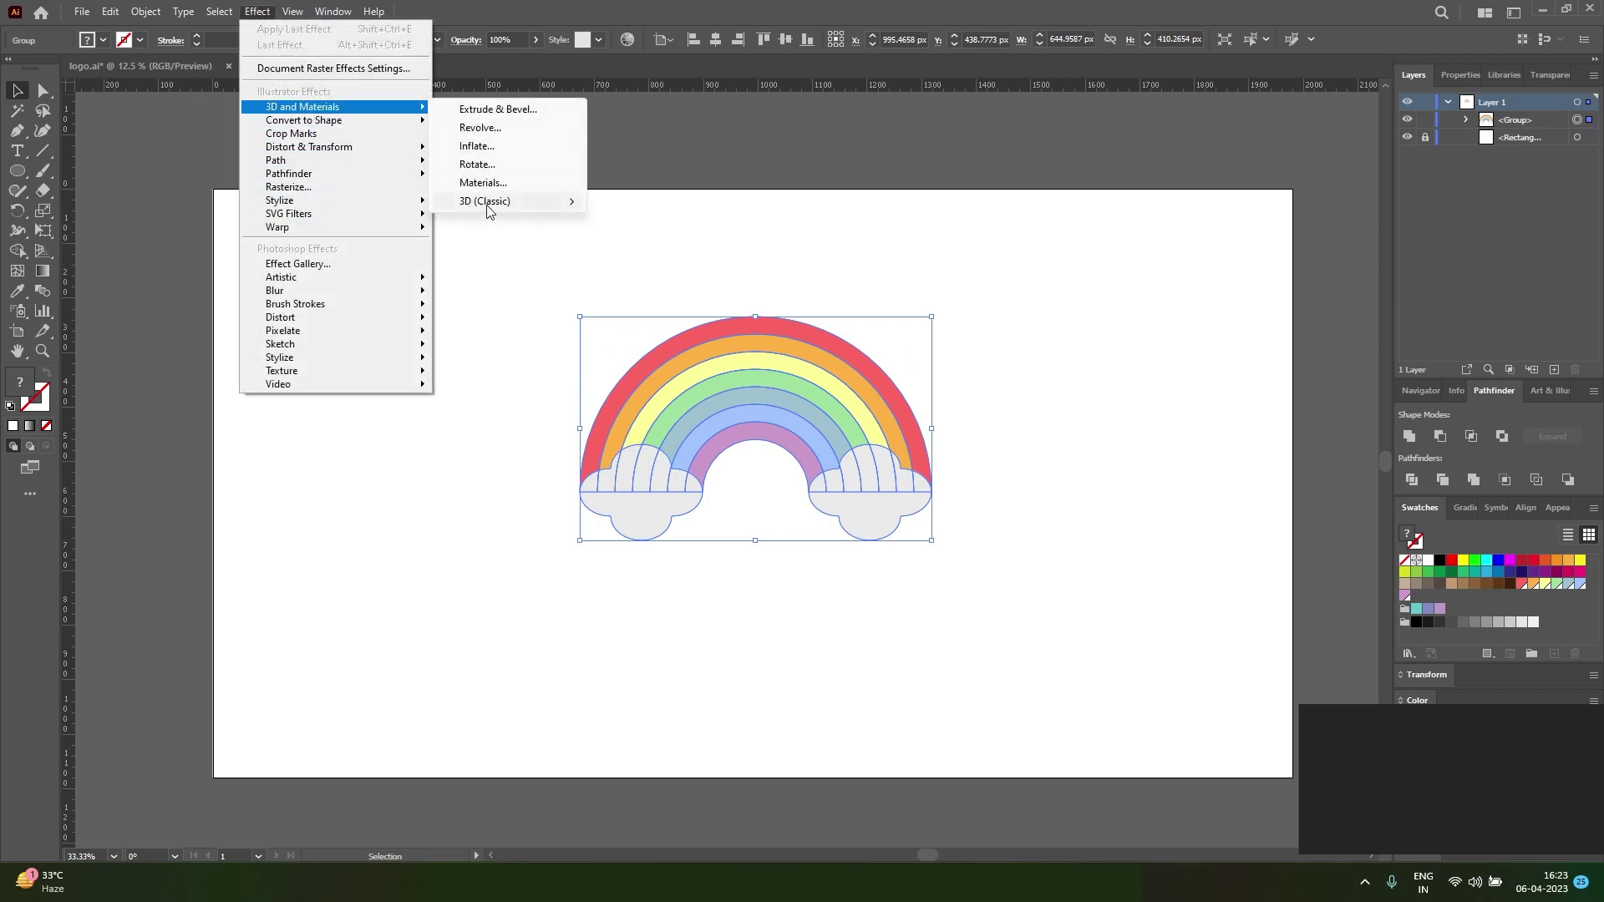
pyautogui.click(507, 112)
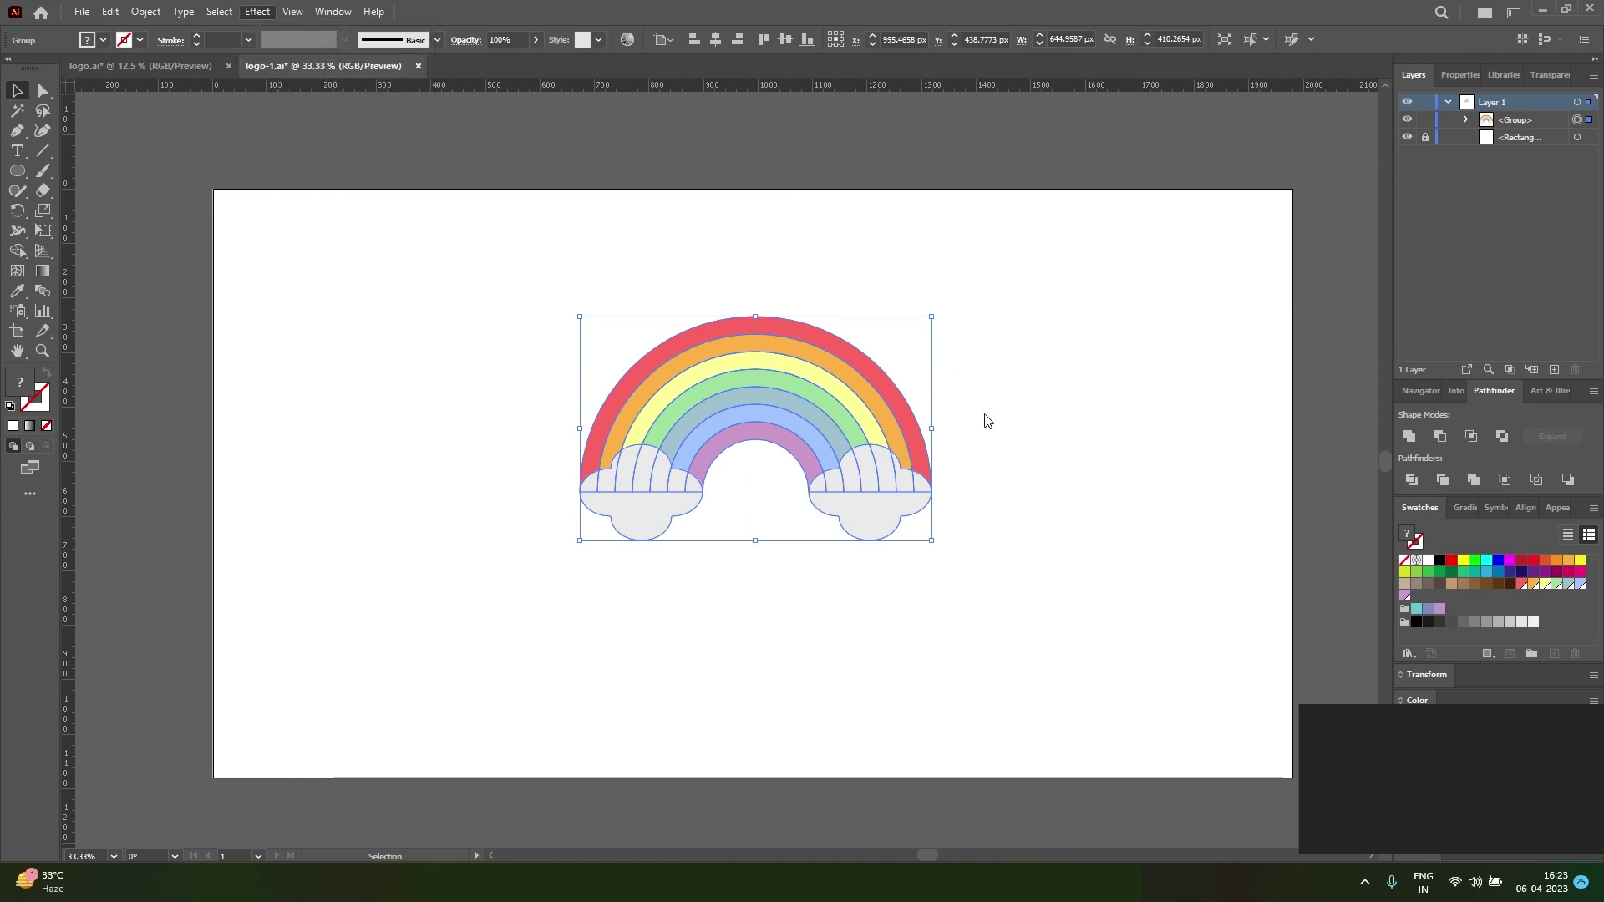
pyautogui.click(1175, 333)
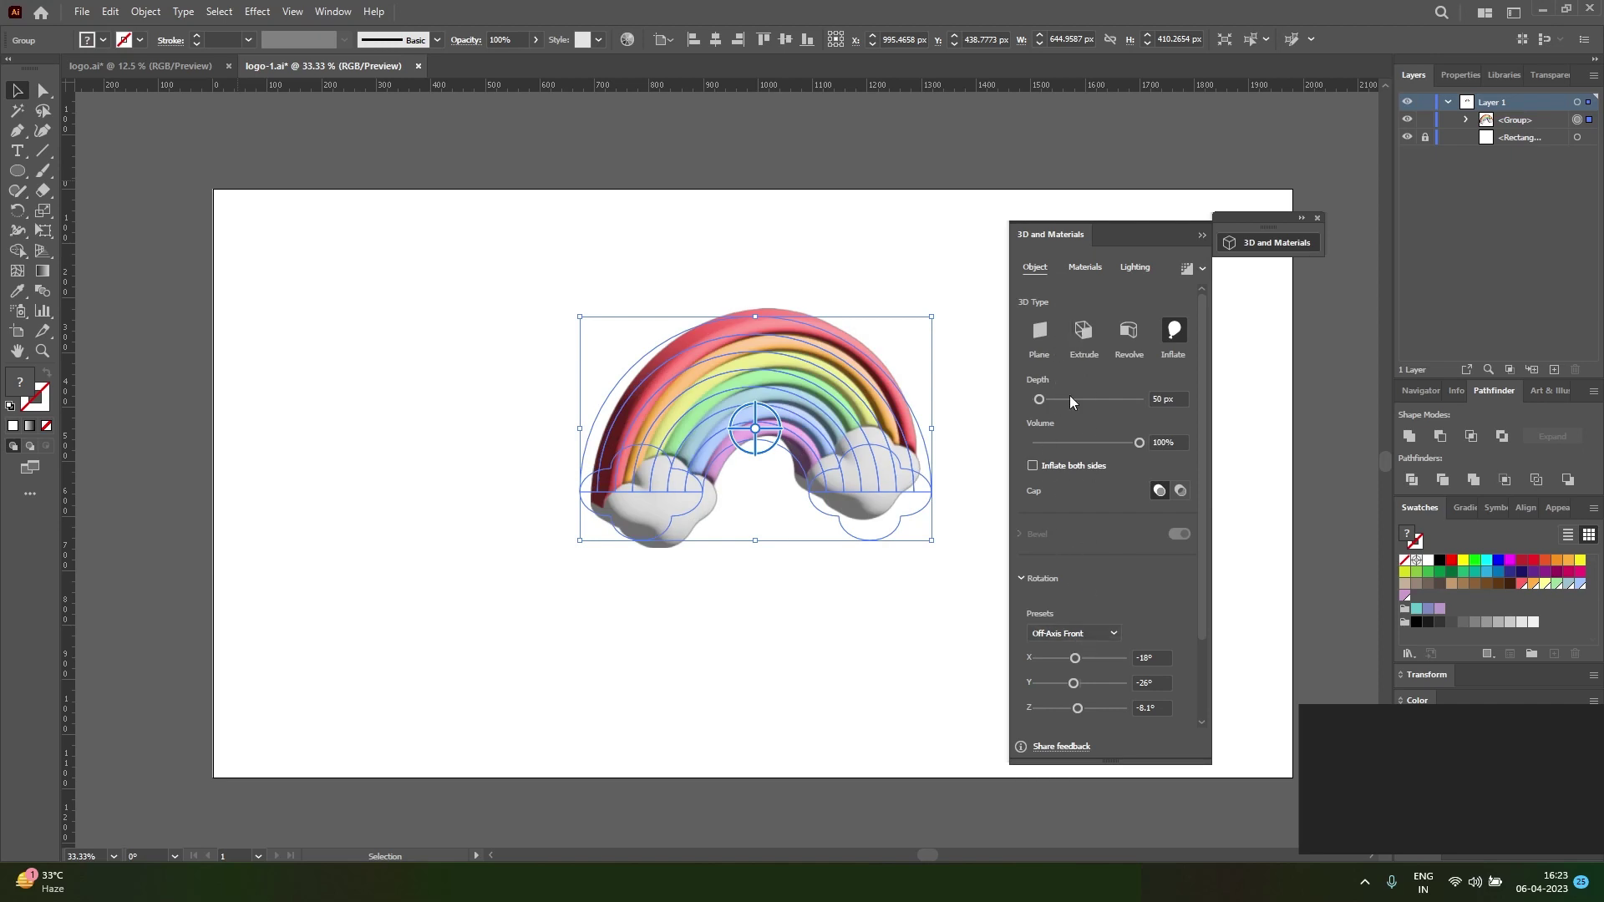
pyautogui.click(1079, 633)
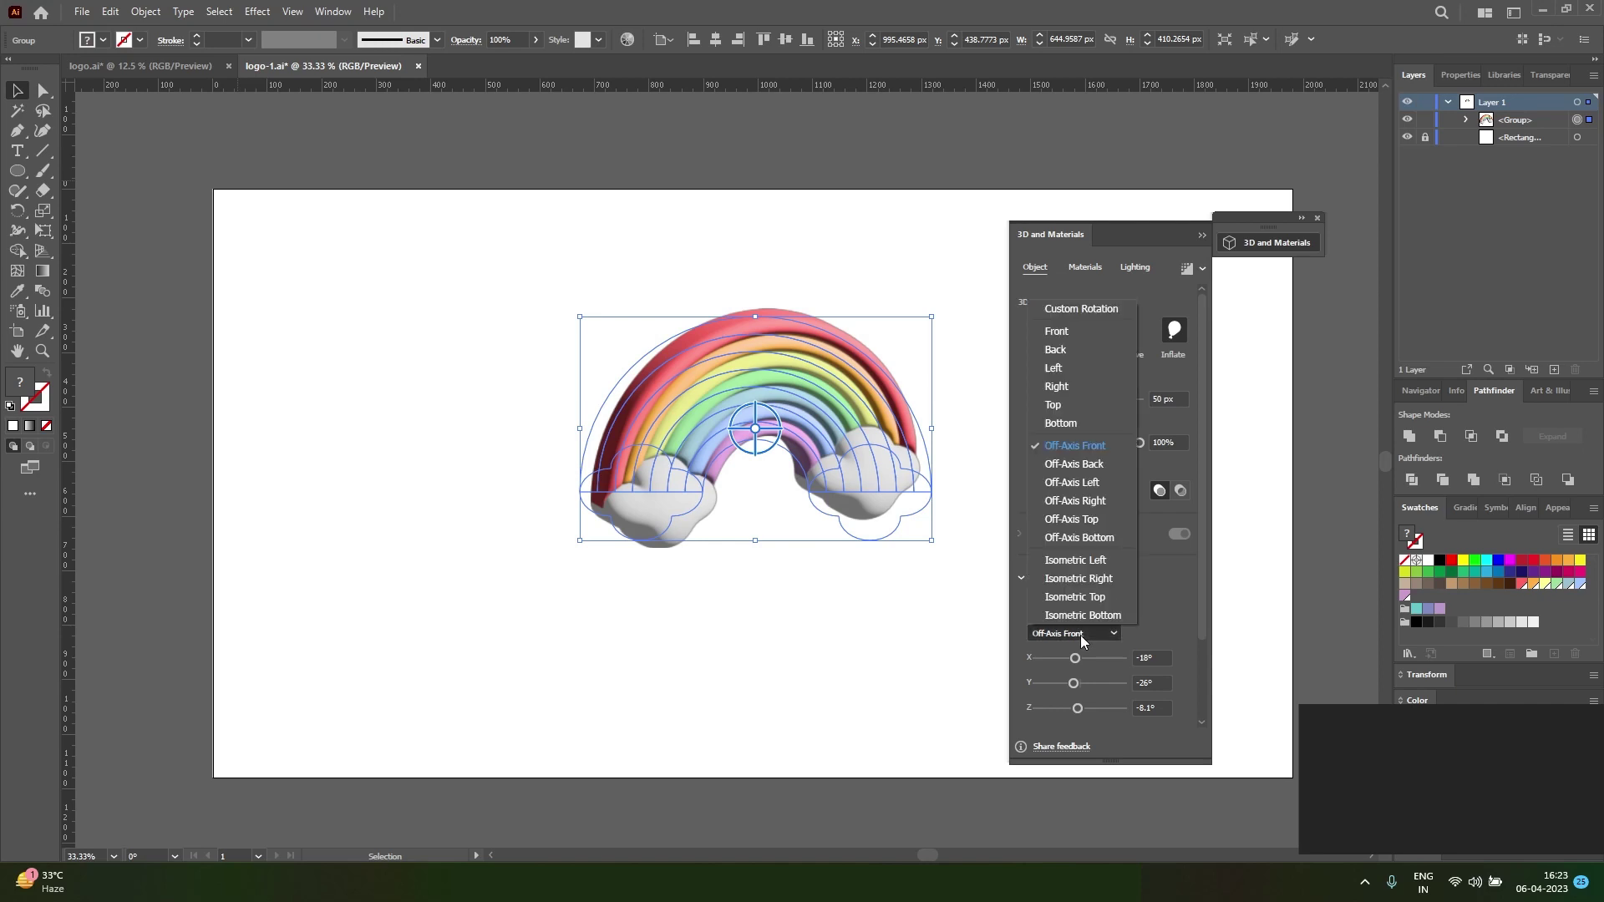
pyautogui.click(1055, 337)
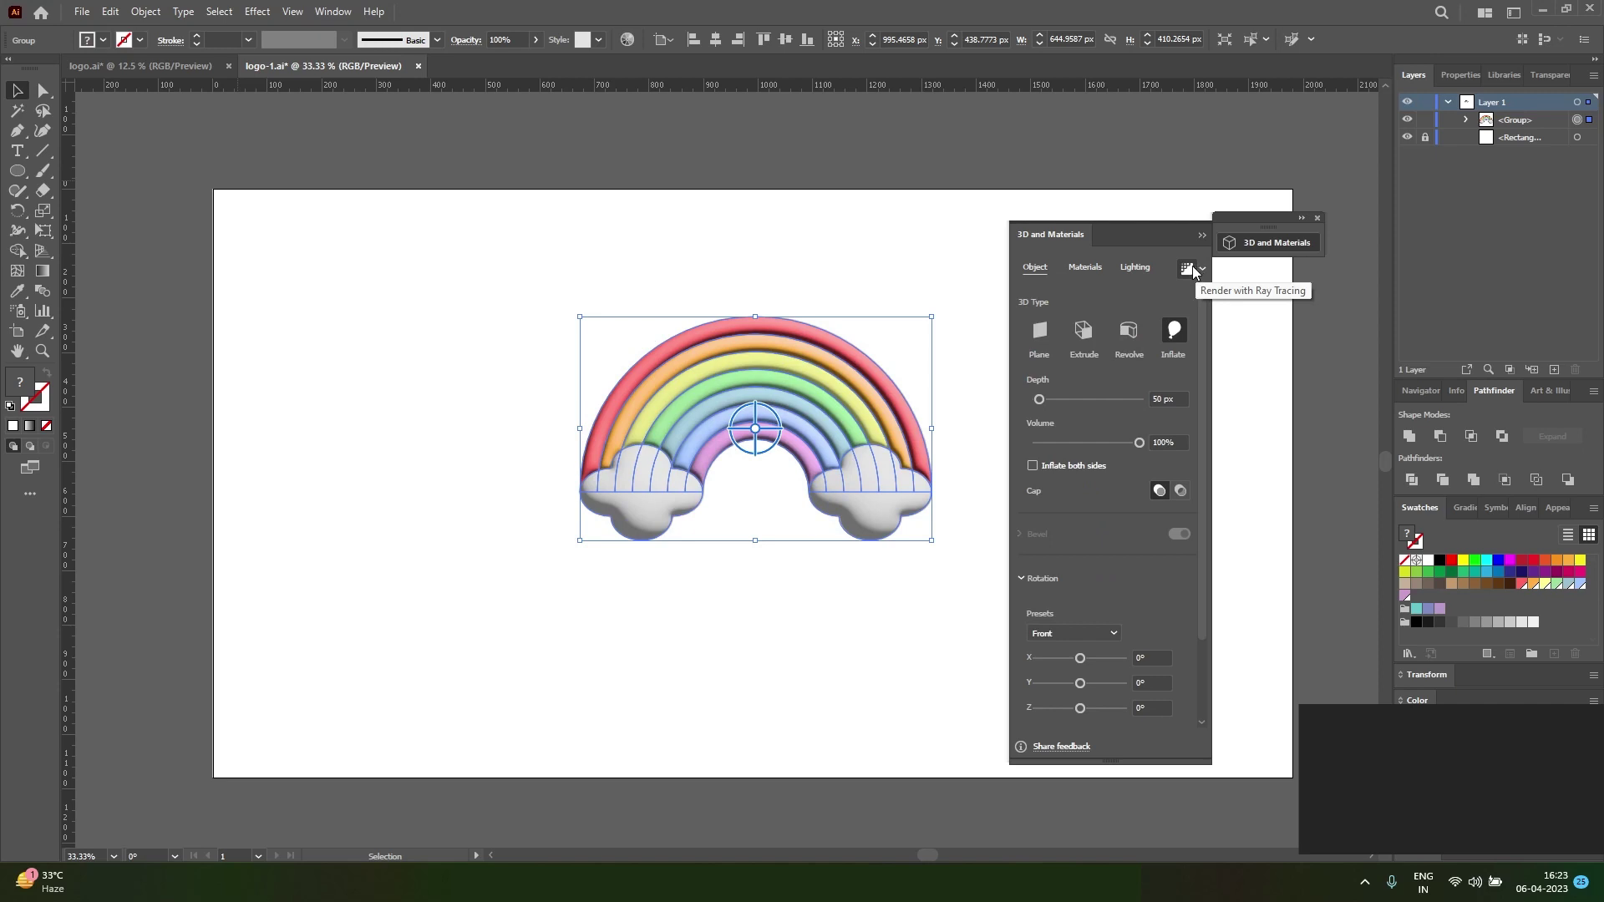
# Render the inflated rainbow with ray tracing, set its depth to 10 px, and close the 3D settings
pyautogui.doubleClick(1159, 399)
pyautogui.write('10')
pyautogui.press('Return')
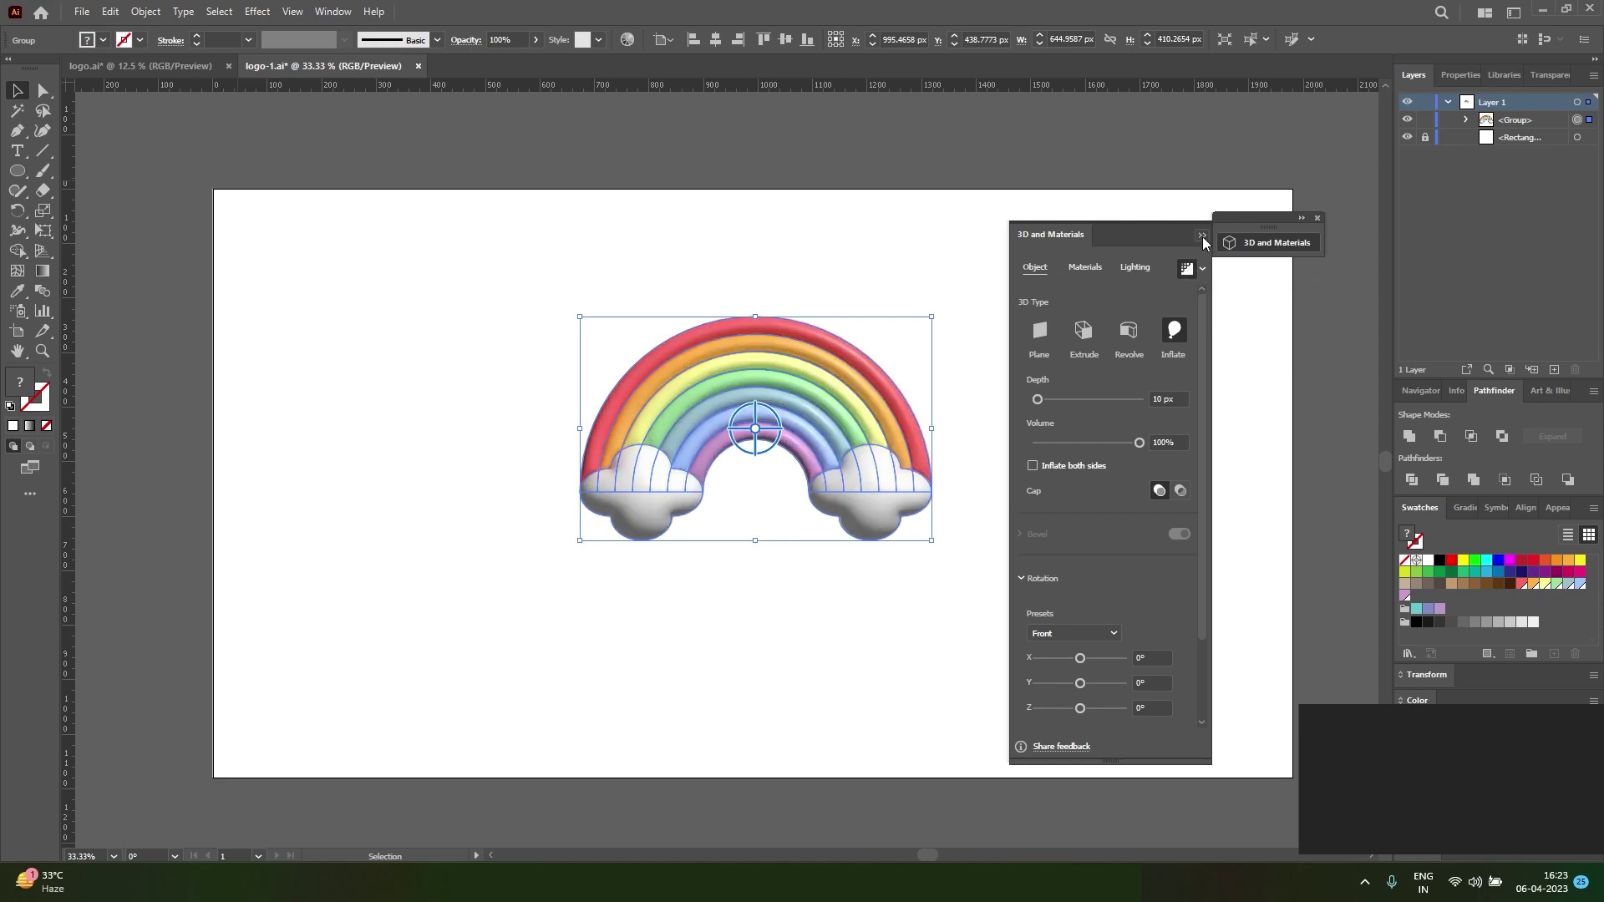
pyautogui.click(1202, 236)
pyautogui.click(1316, 219)
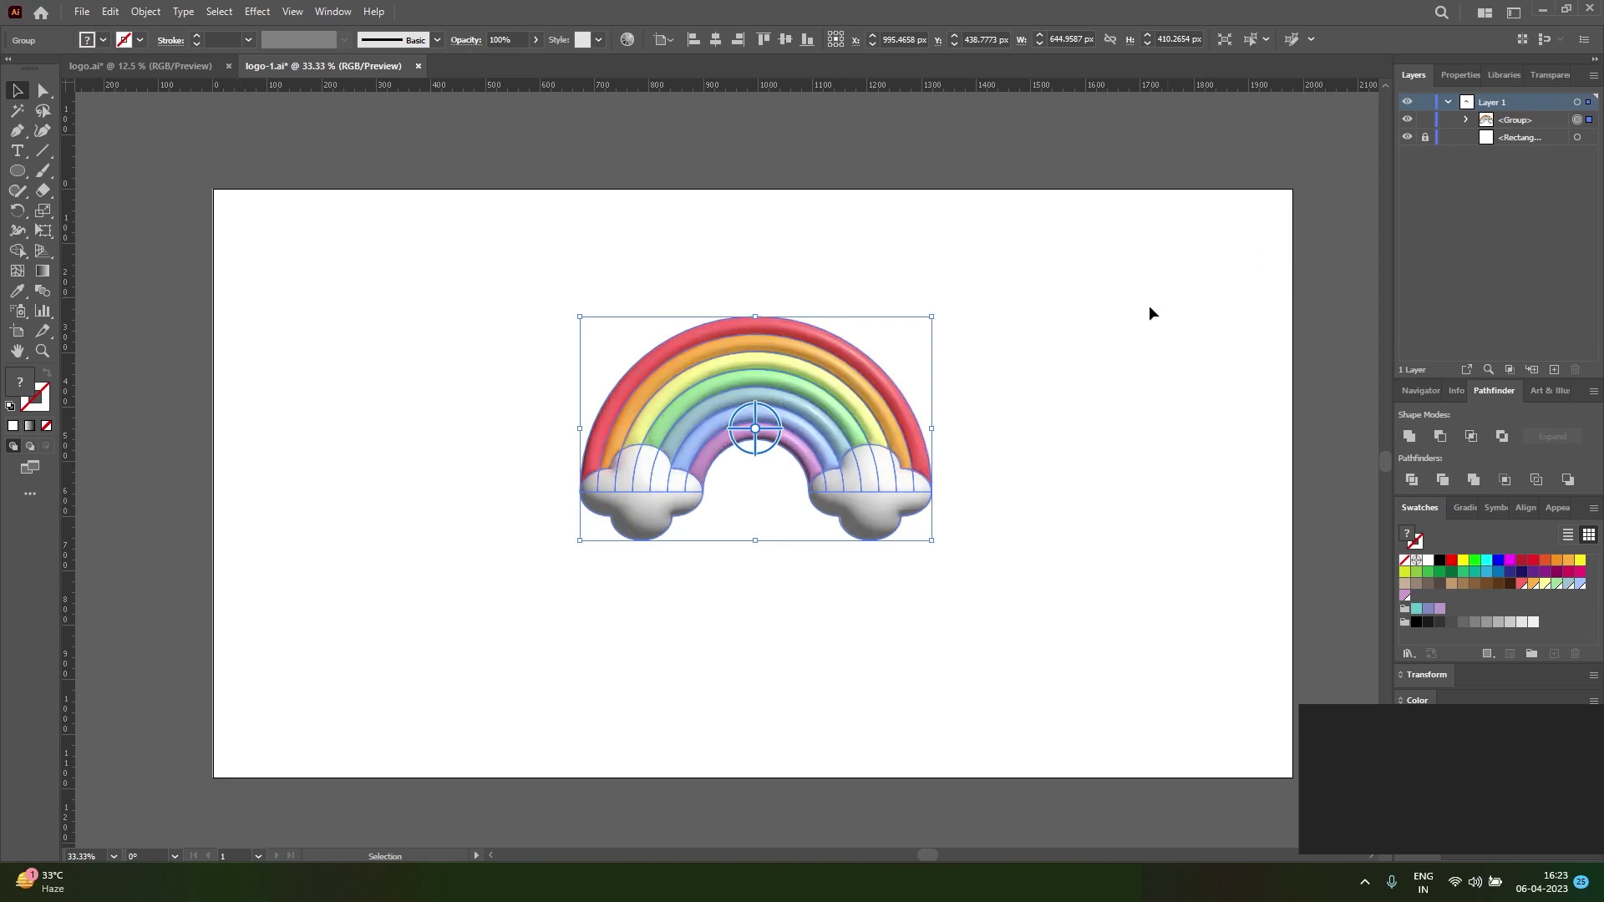
# Center the rainbow group on the artboard and enlarge it proportionally about its center to about 708 × 450 px
pyautogui.click(716, 41)
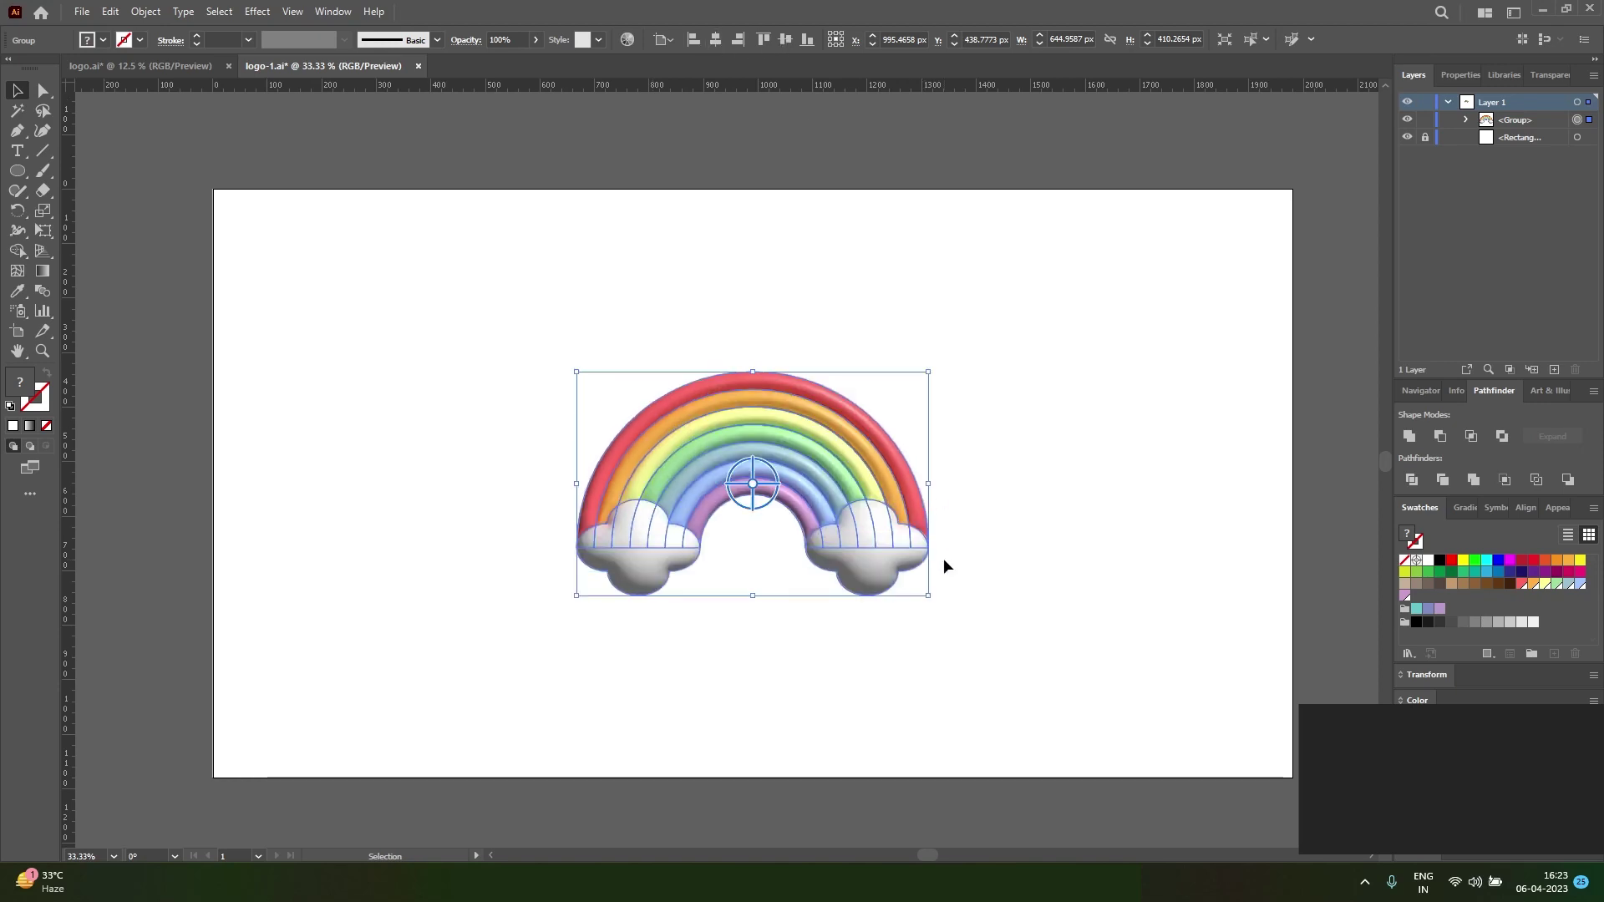
pyautogui.moveTo(928, 596); pyautogui.dragTo(944, 616)
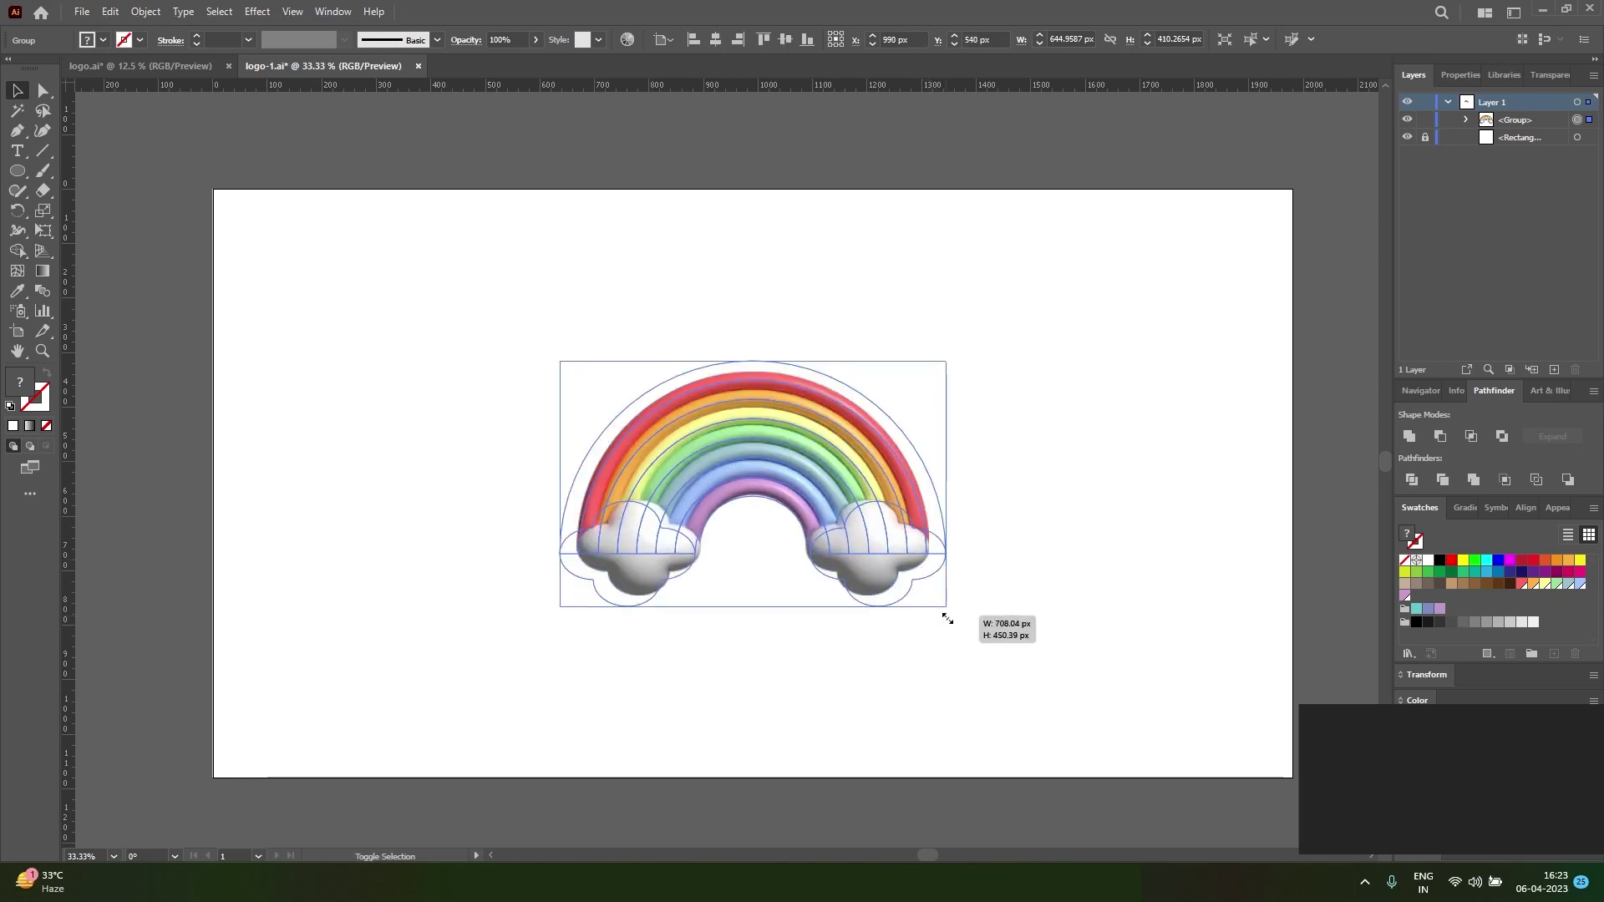
pyautogui.click(1057, 689)
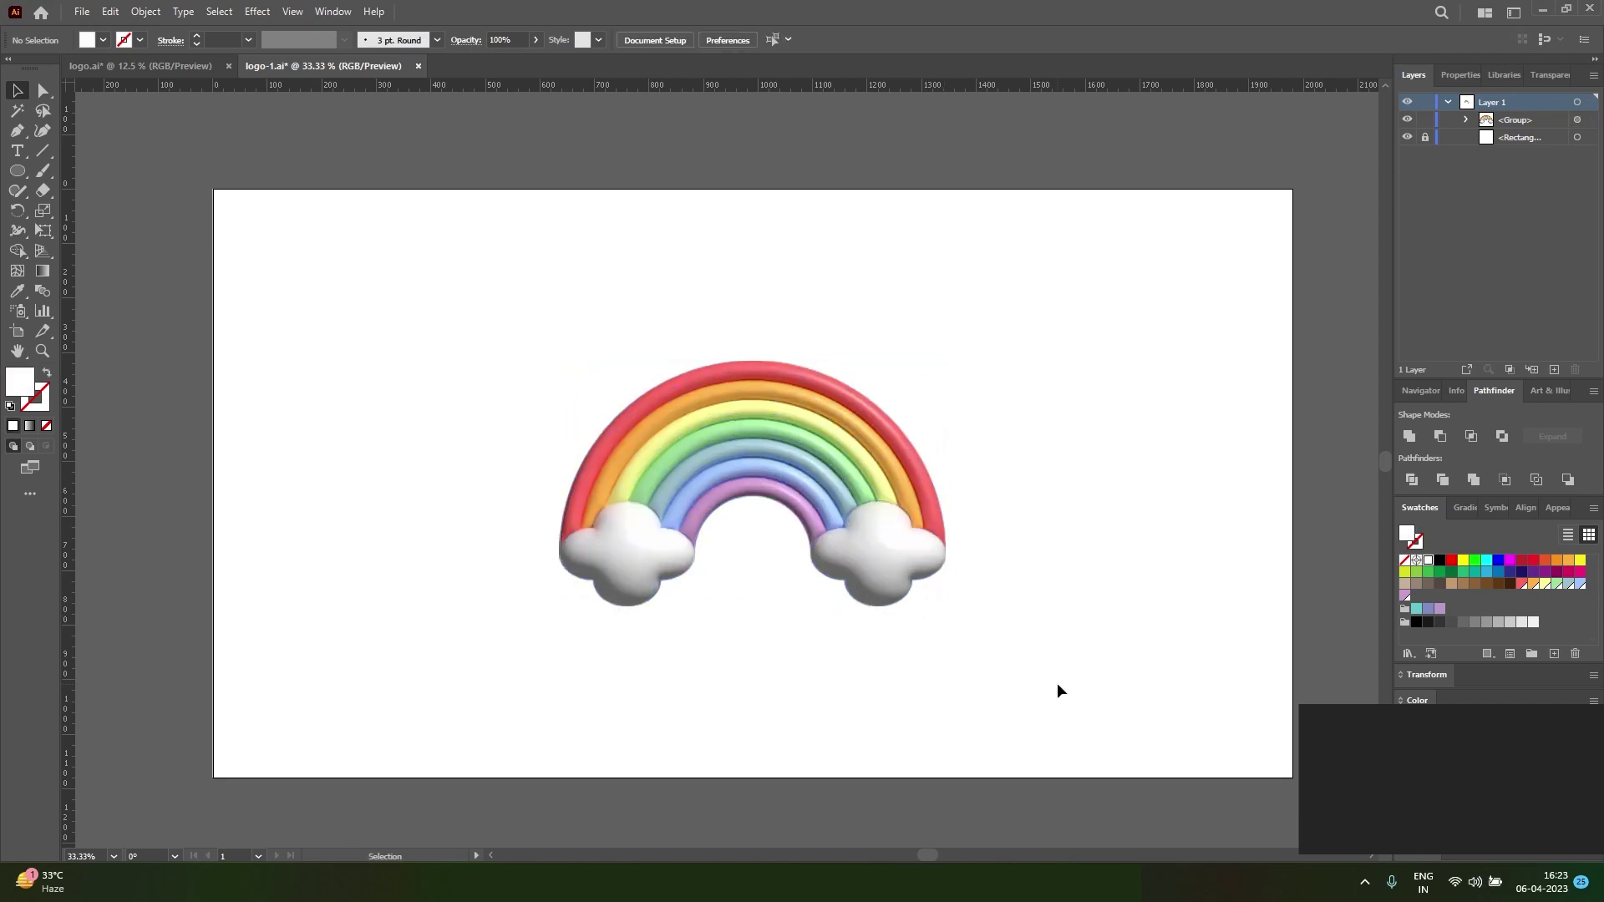
pyautogui.moveTo(17, 171); pyautogui.dragTo(67, 172)
pyautogui.moveTo(213, 190); pyautogui.dragTo(1292, 777)
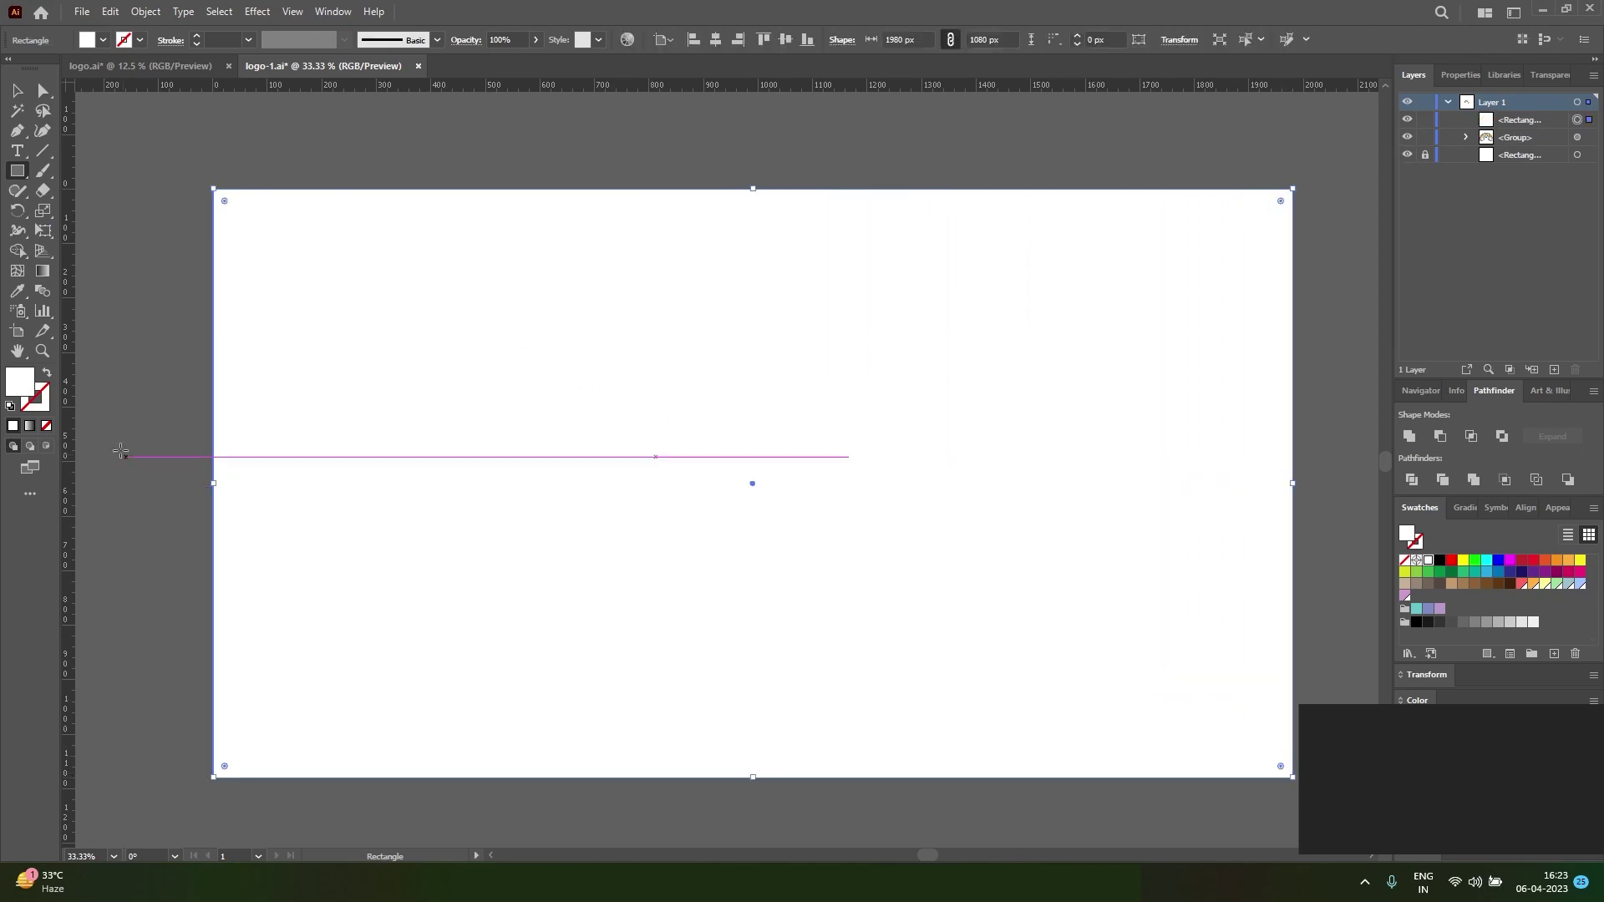
pyautogui.doubleClick(20, 382)
pyautogui.moveTo(918, 424)
pyautogui.mouseDown()
pyautogui.moveTo(900, 431)
pyautogui.moveTo(899, 414)
pyautogui.mouseUp()
pyautogui.click(1114, 326)
pyautogui.press('v')
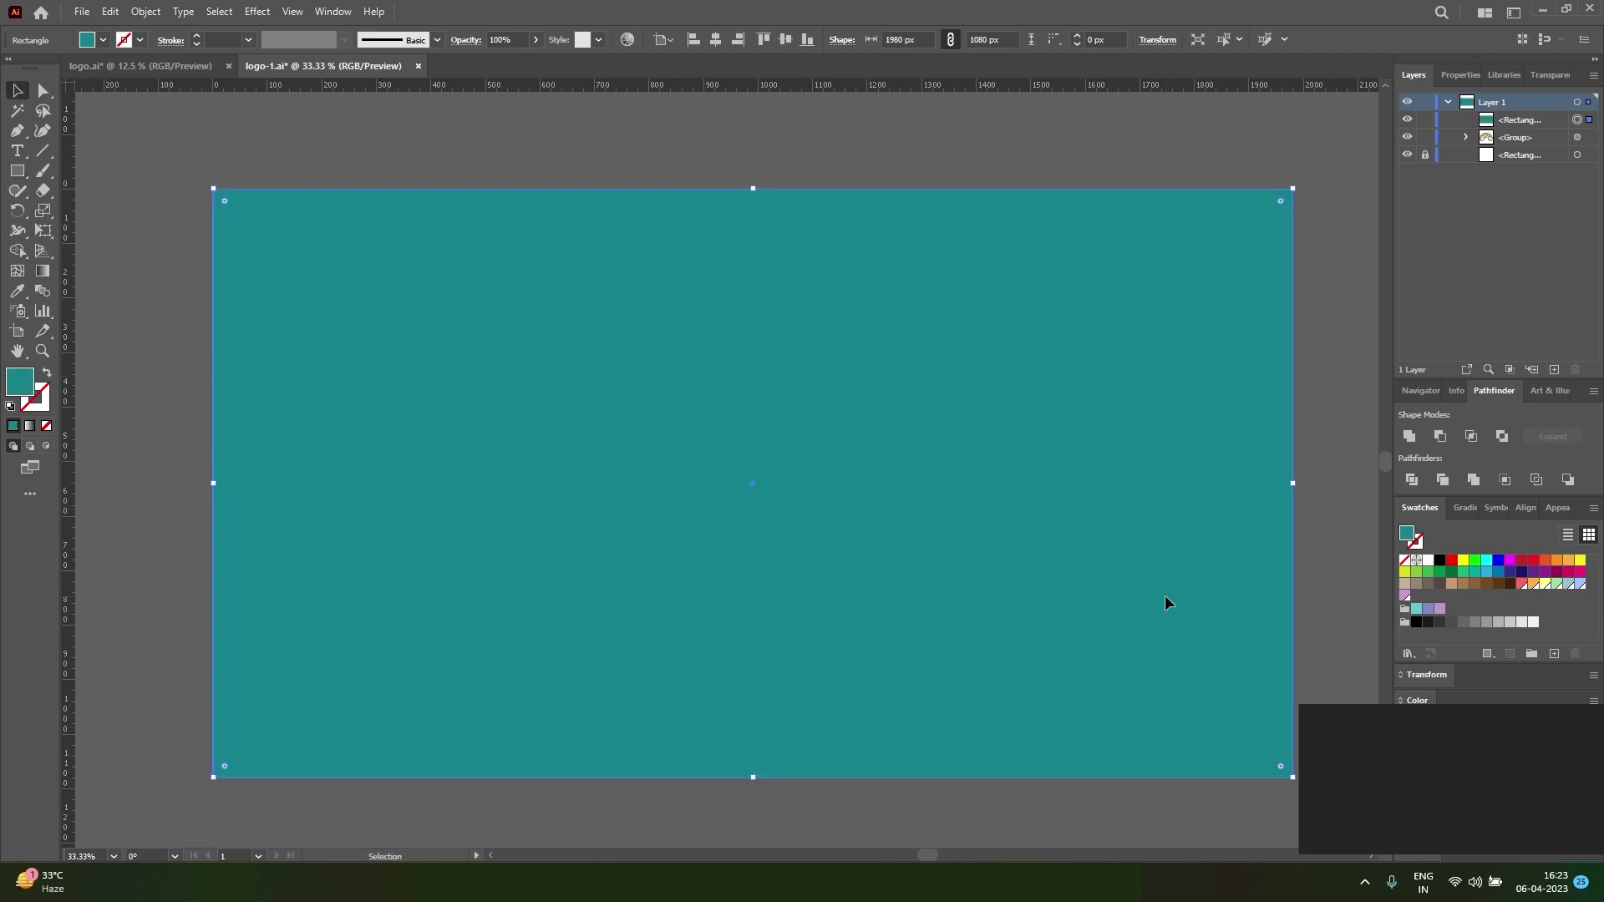
pyautogui.hotkey('ctrl', 'shift', '[')
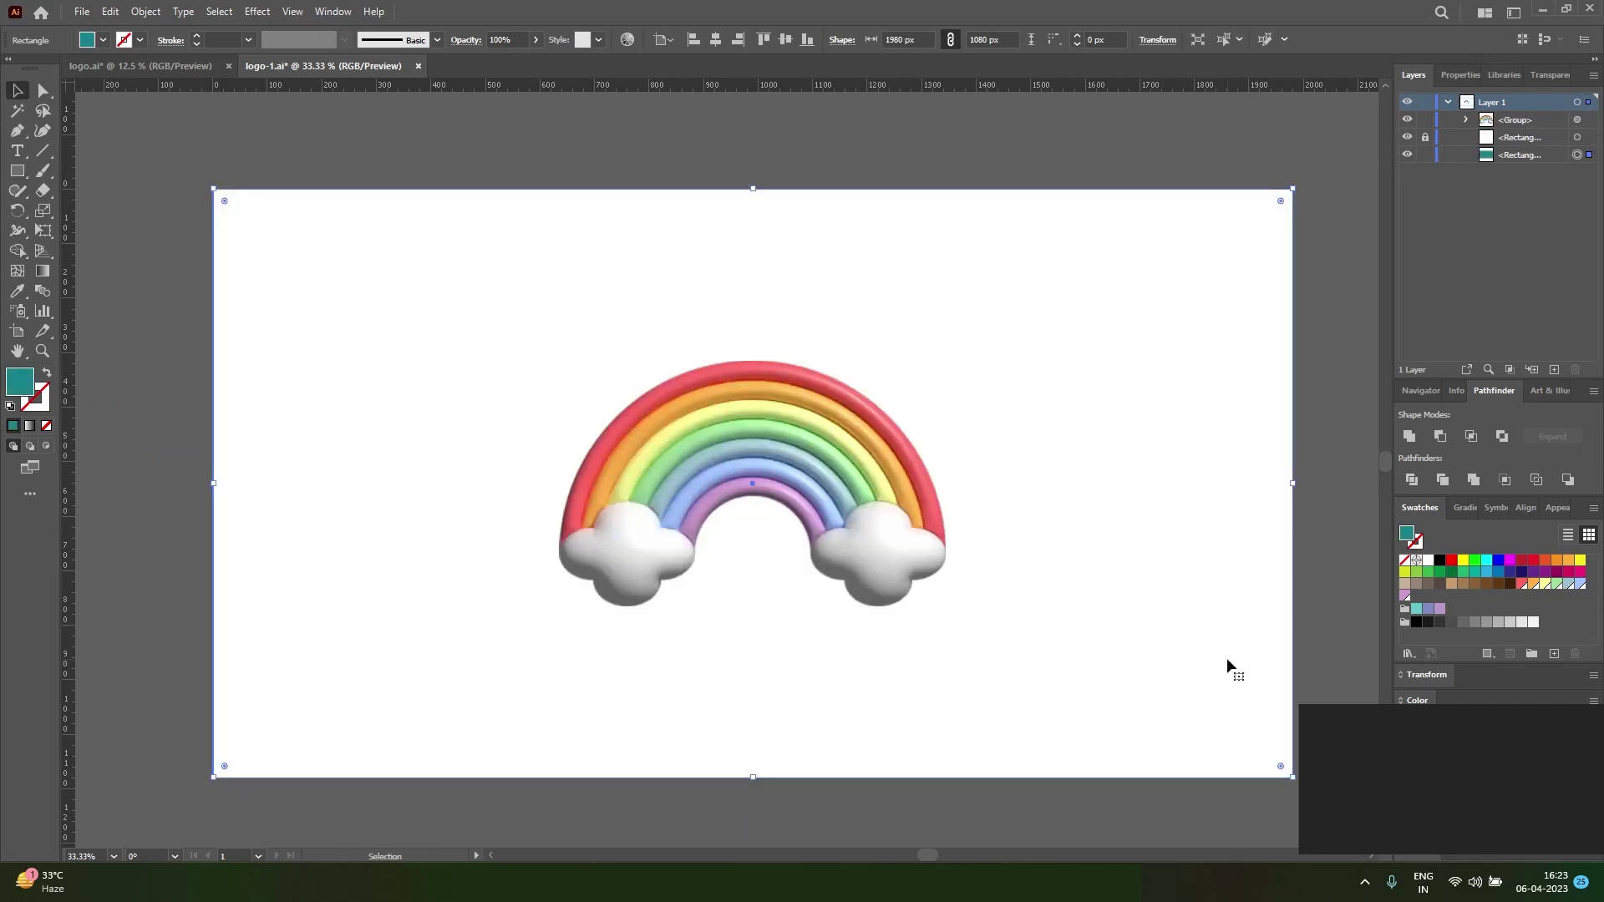
pyautogui.press('Delete')
pyautogui.moveTo(1166, 673); pyautogui.dragTo(1167, 709)
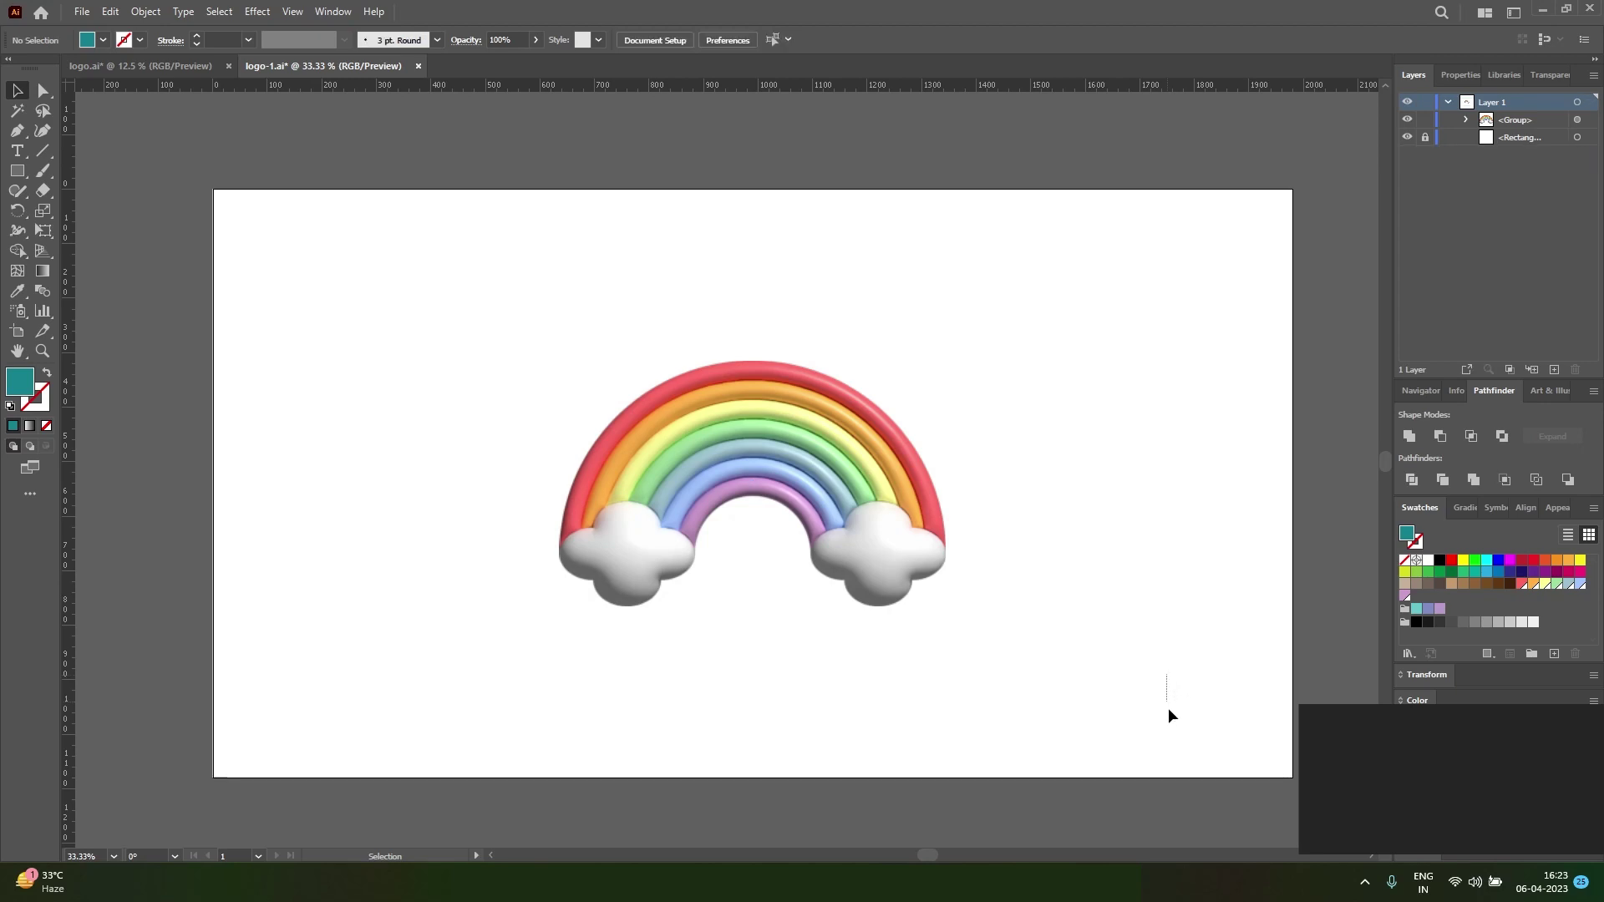
# Unlock the white background rectangle behind the rainbow and fill it with teal #2aa8b5
pyautogui.click(1423, 138)
pyautogui.click(1576, 137)
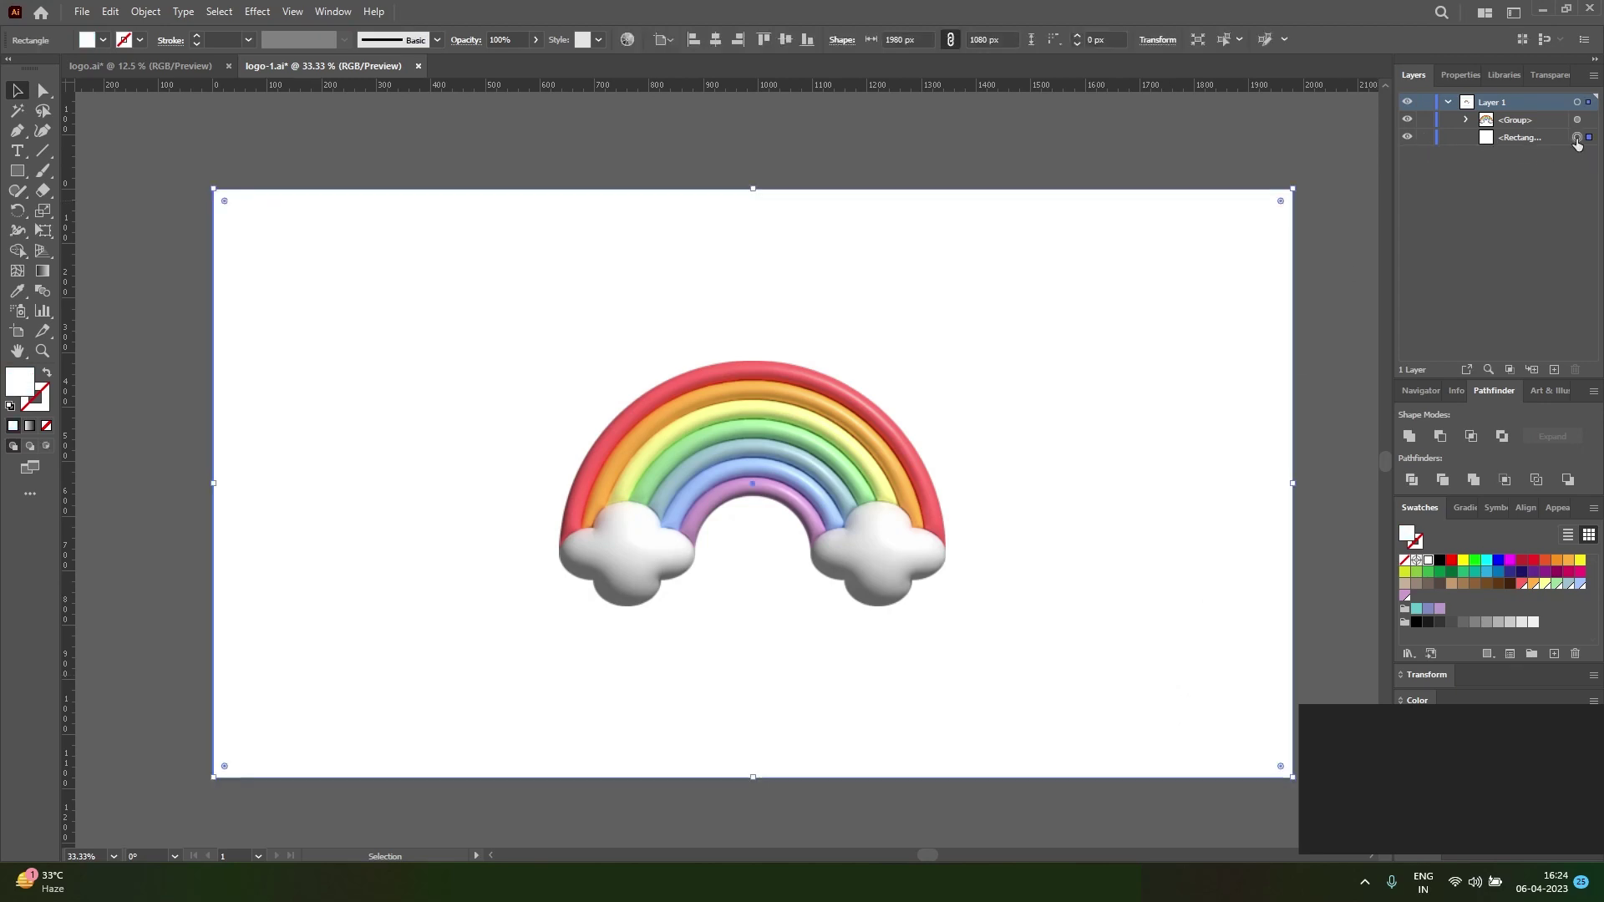
pyautogui.doubleClick(20, 382)
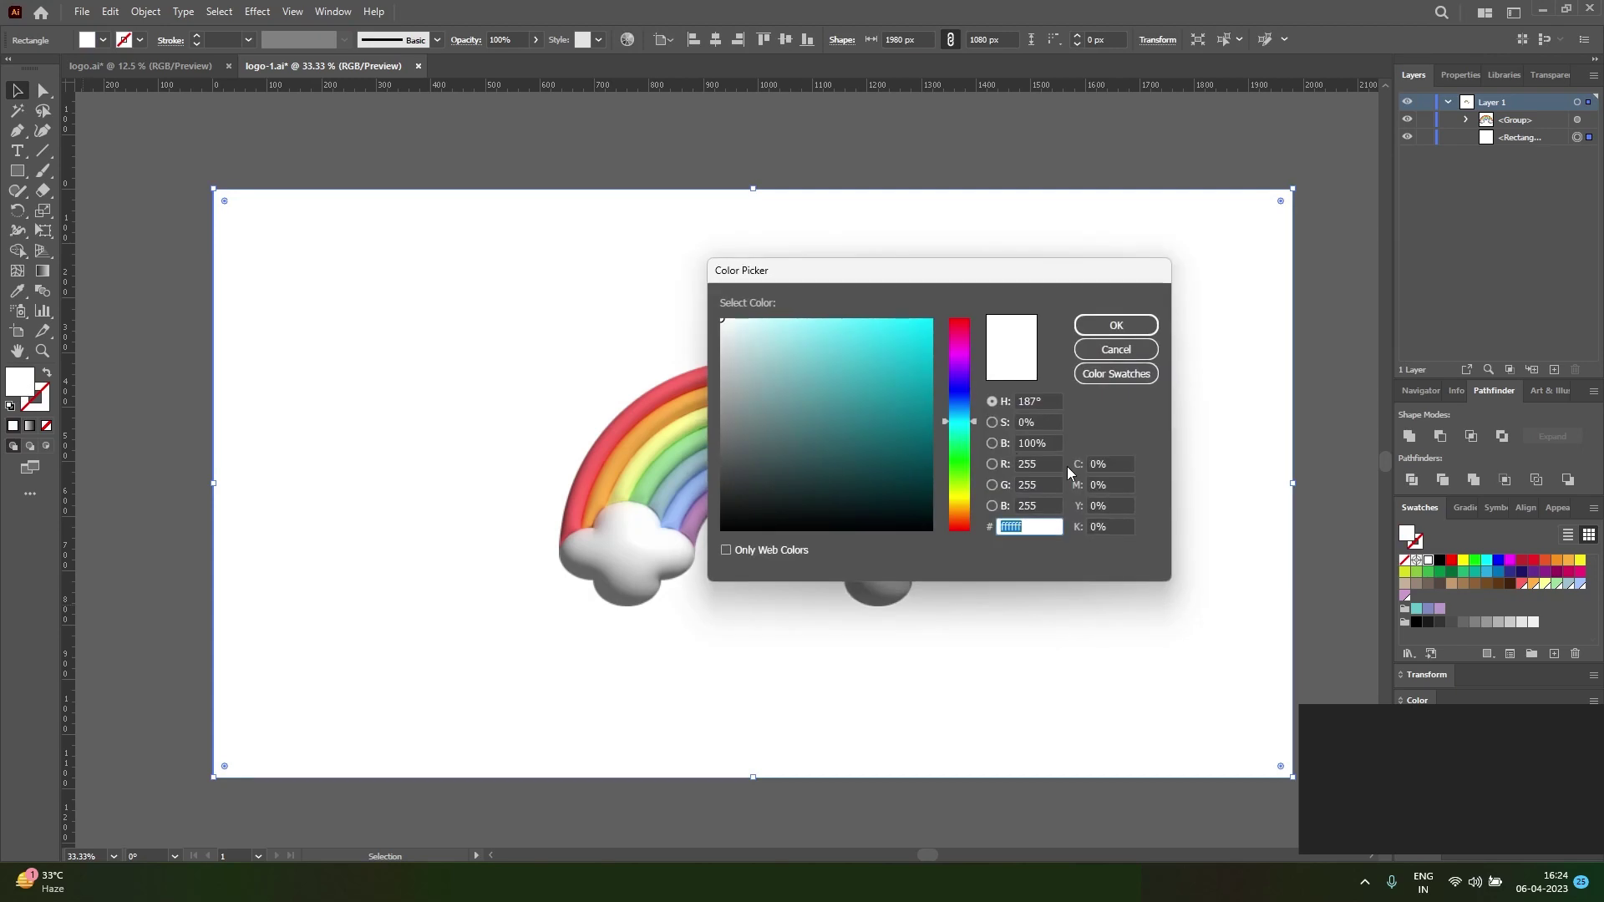
pyautogui.moveTo(922, 401)
pyautogui.mouseDown()
pyautogui.moveTo(918, 431)
pyautogui.moveTo(883, 380)
pyautogui.mouseUp()
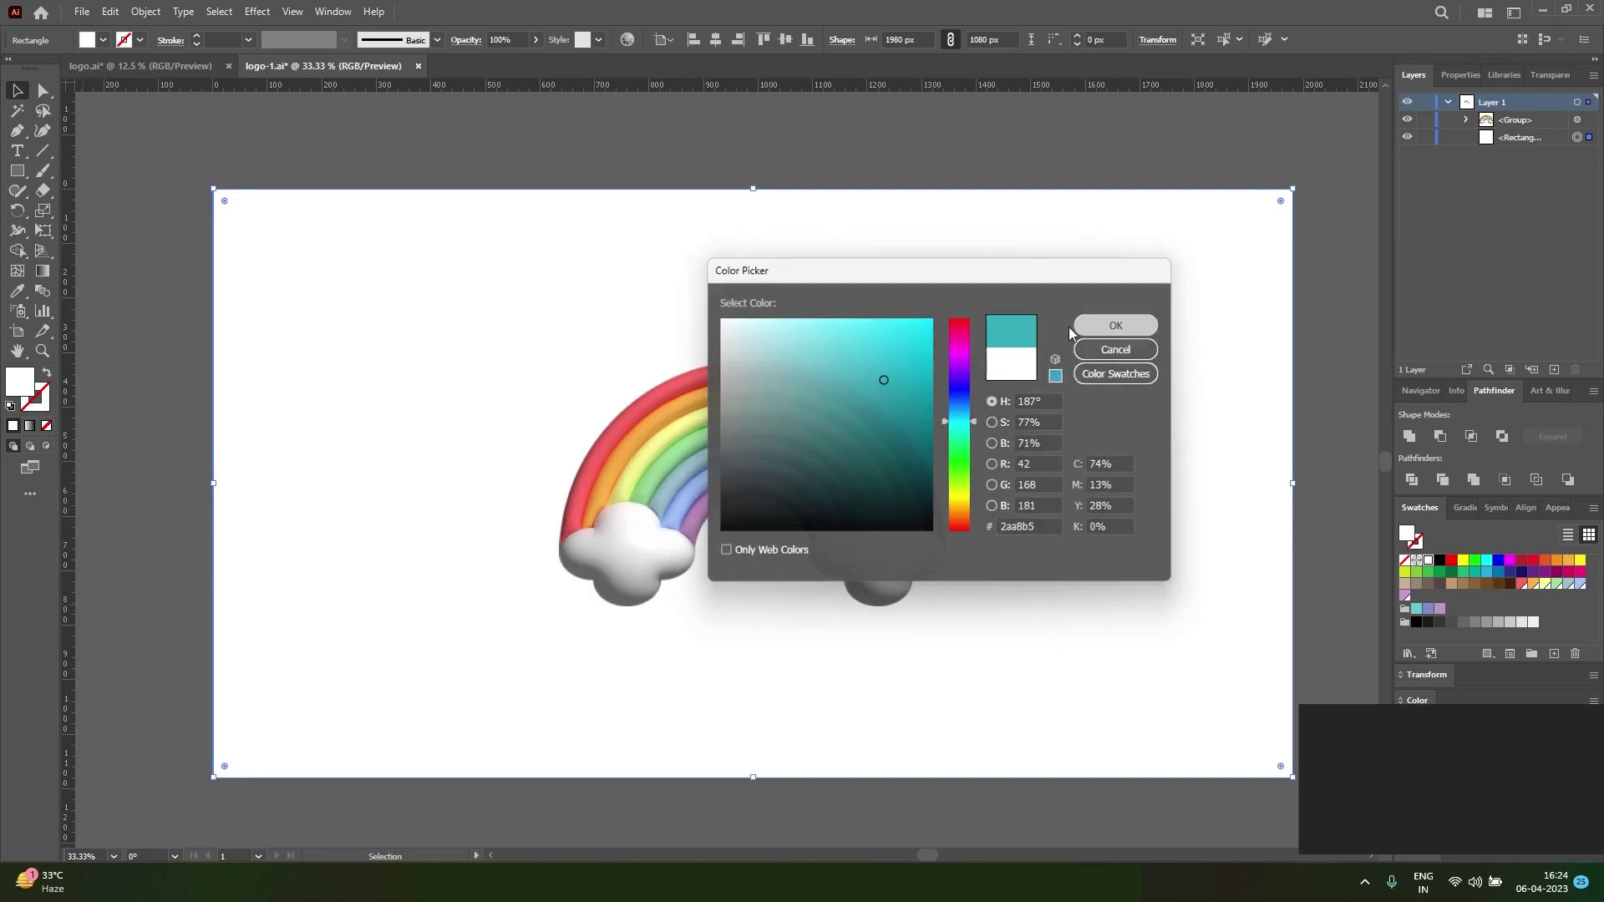
pyautogui.click(1116, 325)
# Start a Drop Shadow effect on the rainbow group and set its blur to 6 px
pyautogui.click(825, 507)
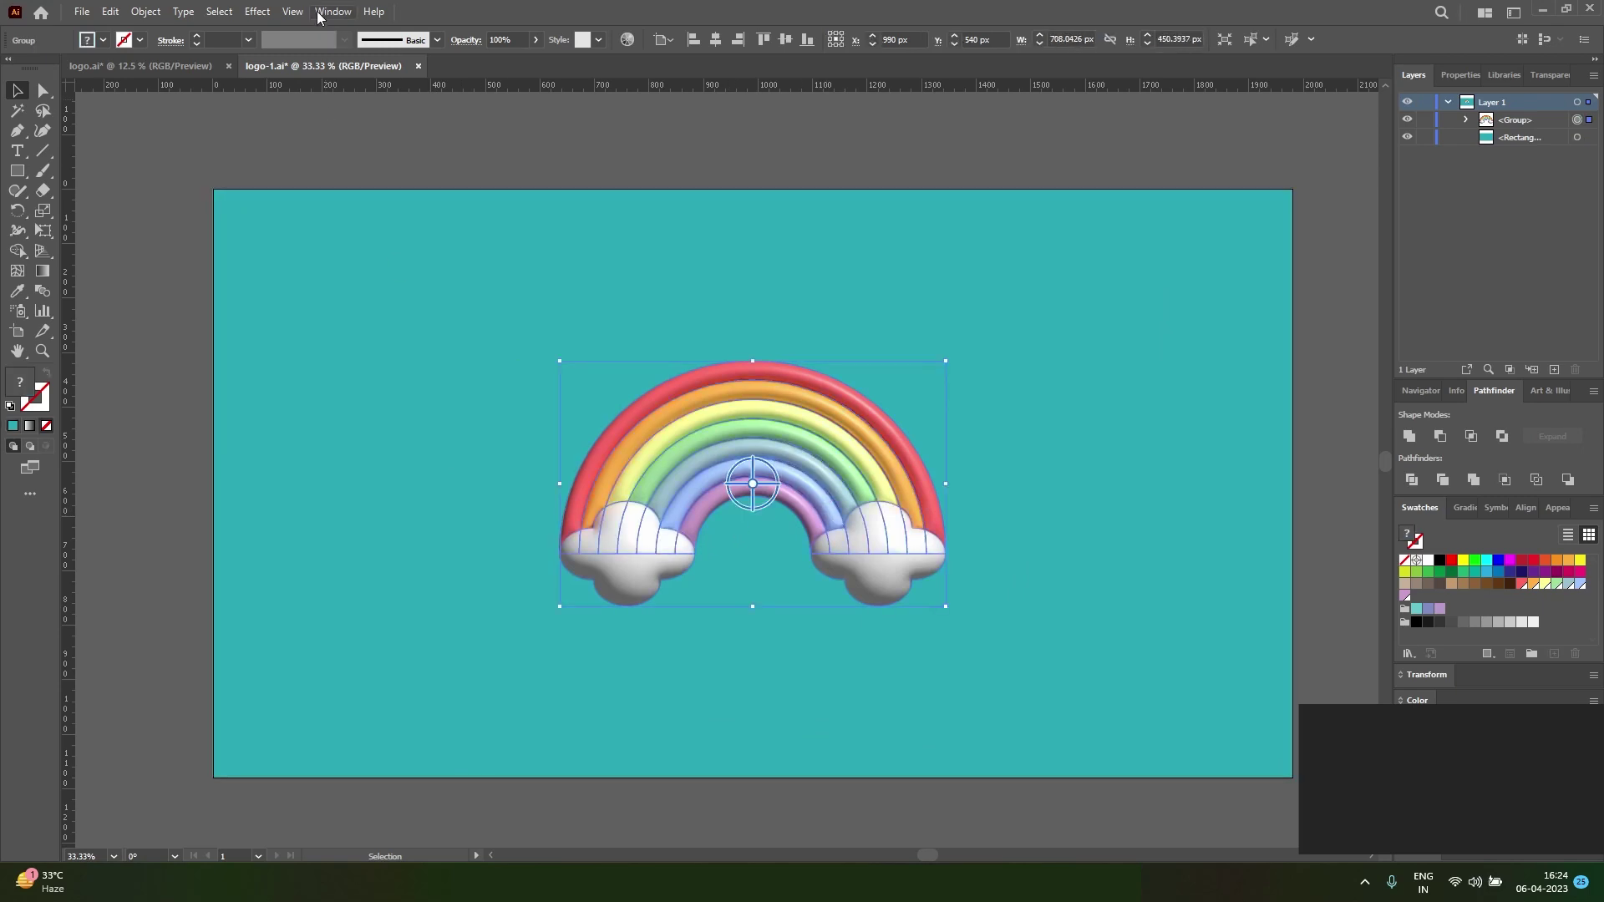
pyautogui.click(257, 11)
pyautogui.moveTo(298, 202)
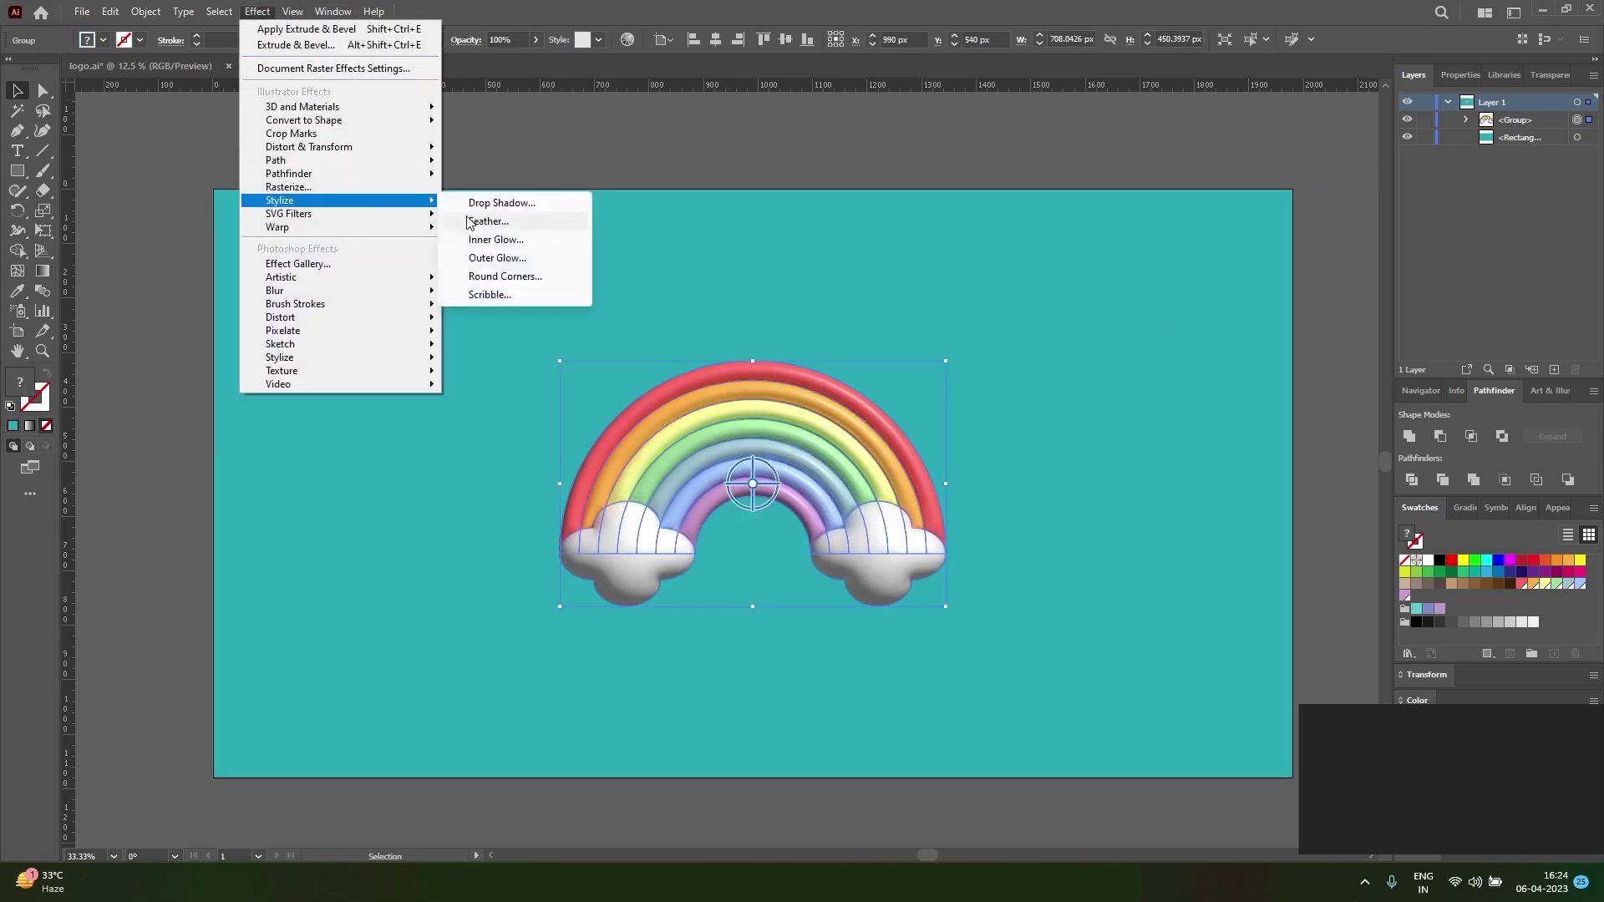
pyautogui.click(483, 201)
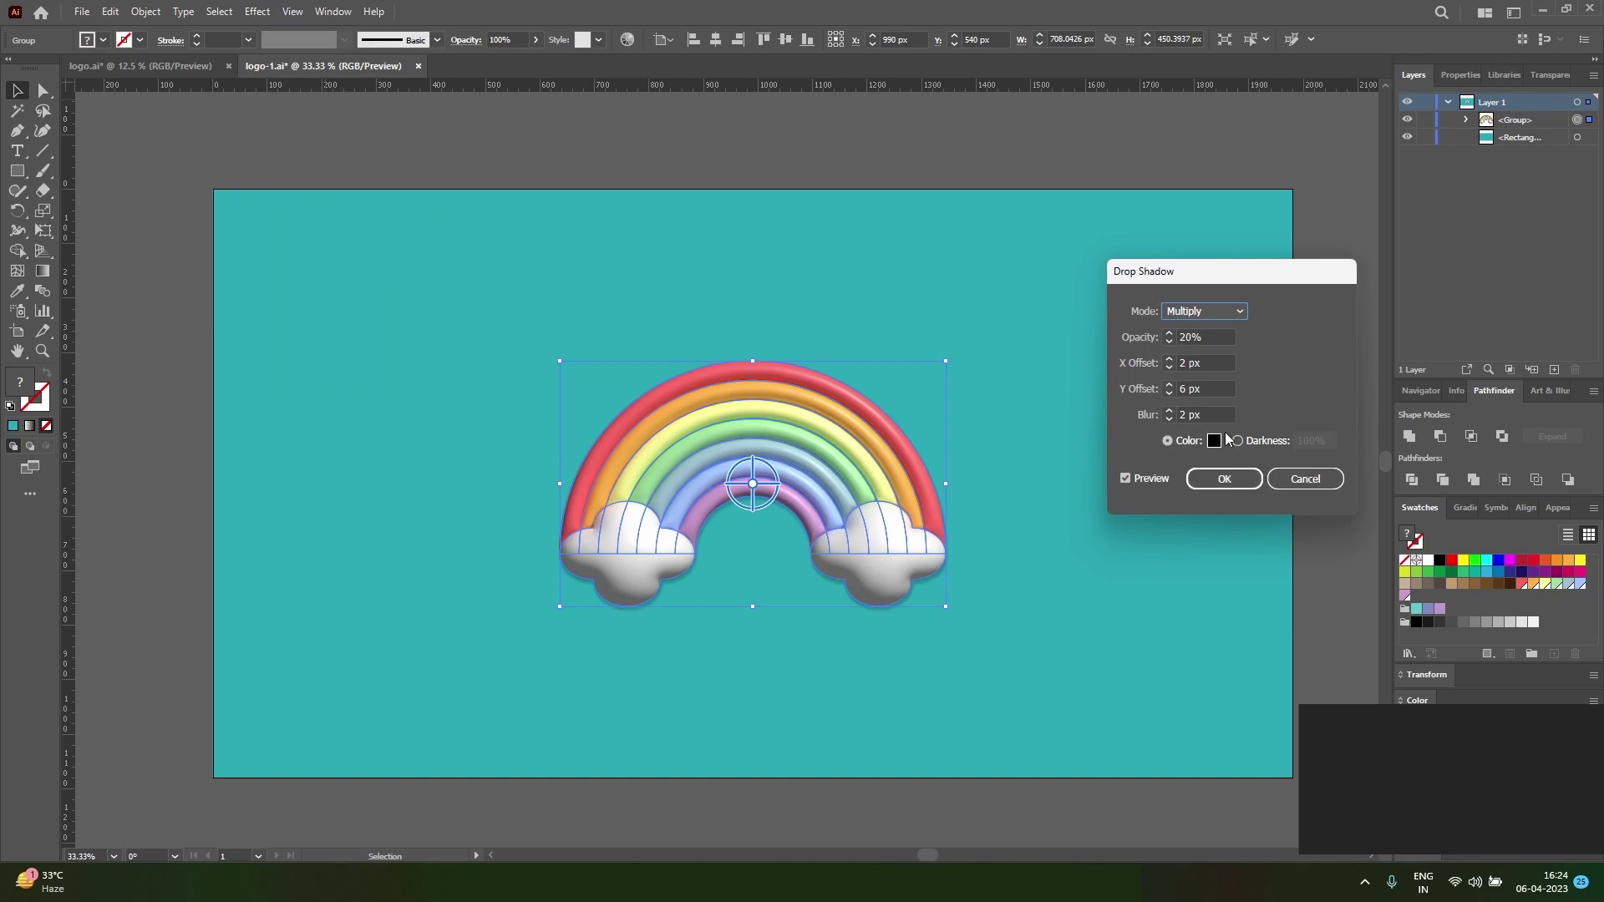
pyautogui.click(1194, 414)
pyautogui.press('Up')
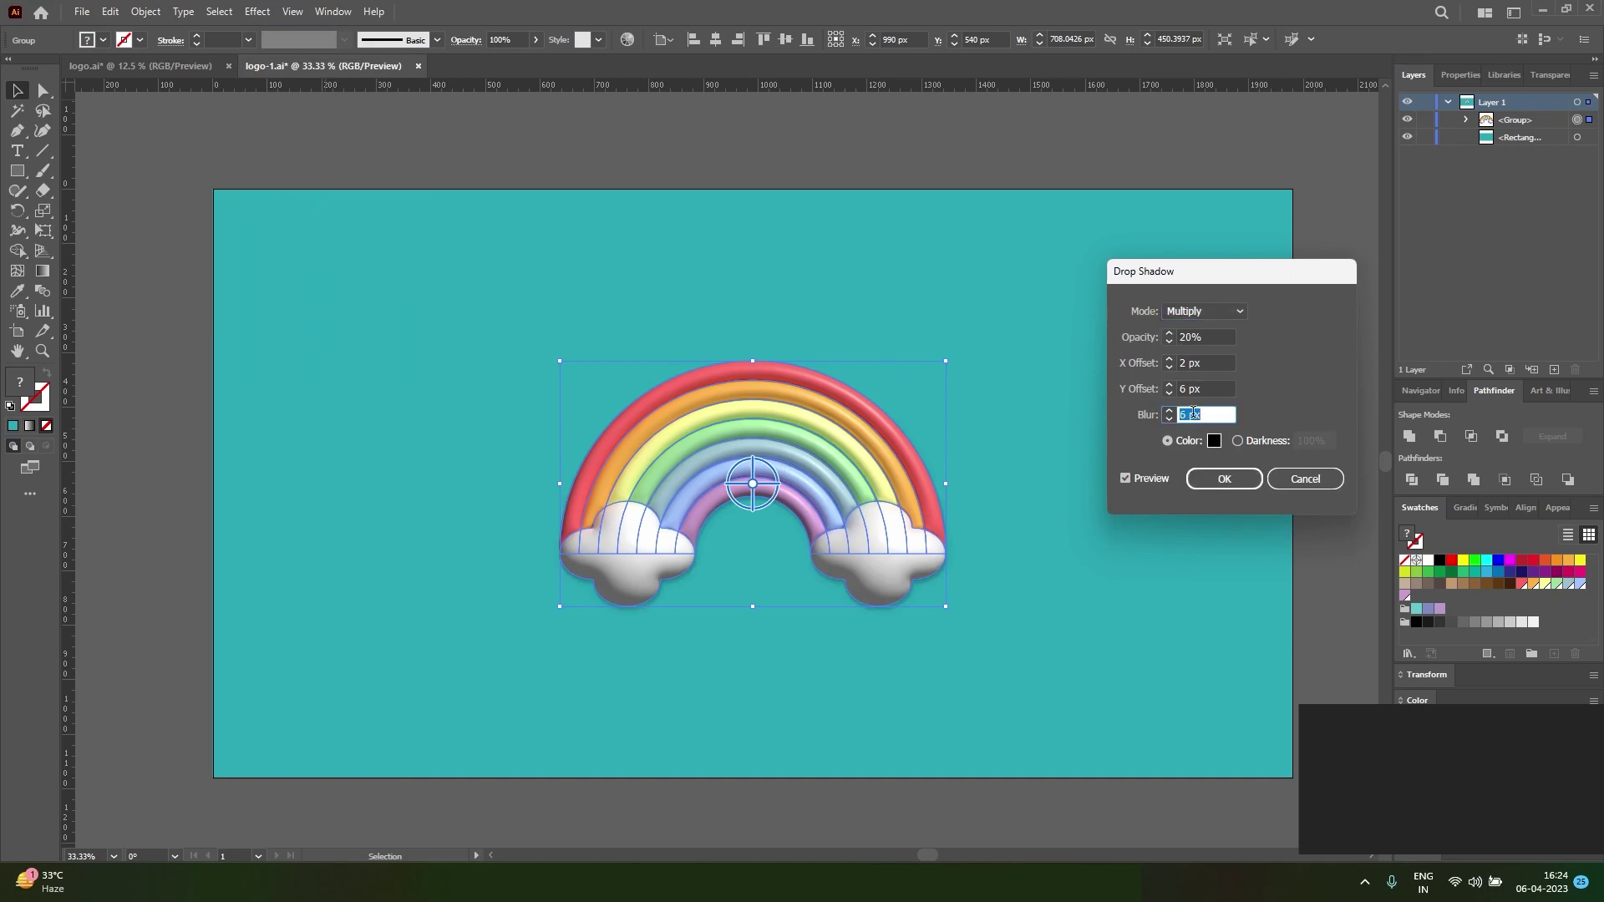
# Set both the X and Y offsets of the drop shadow to 4 px
pyautogui.click(1188, 389)
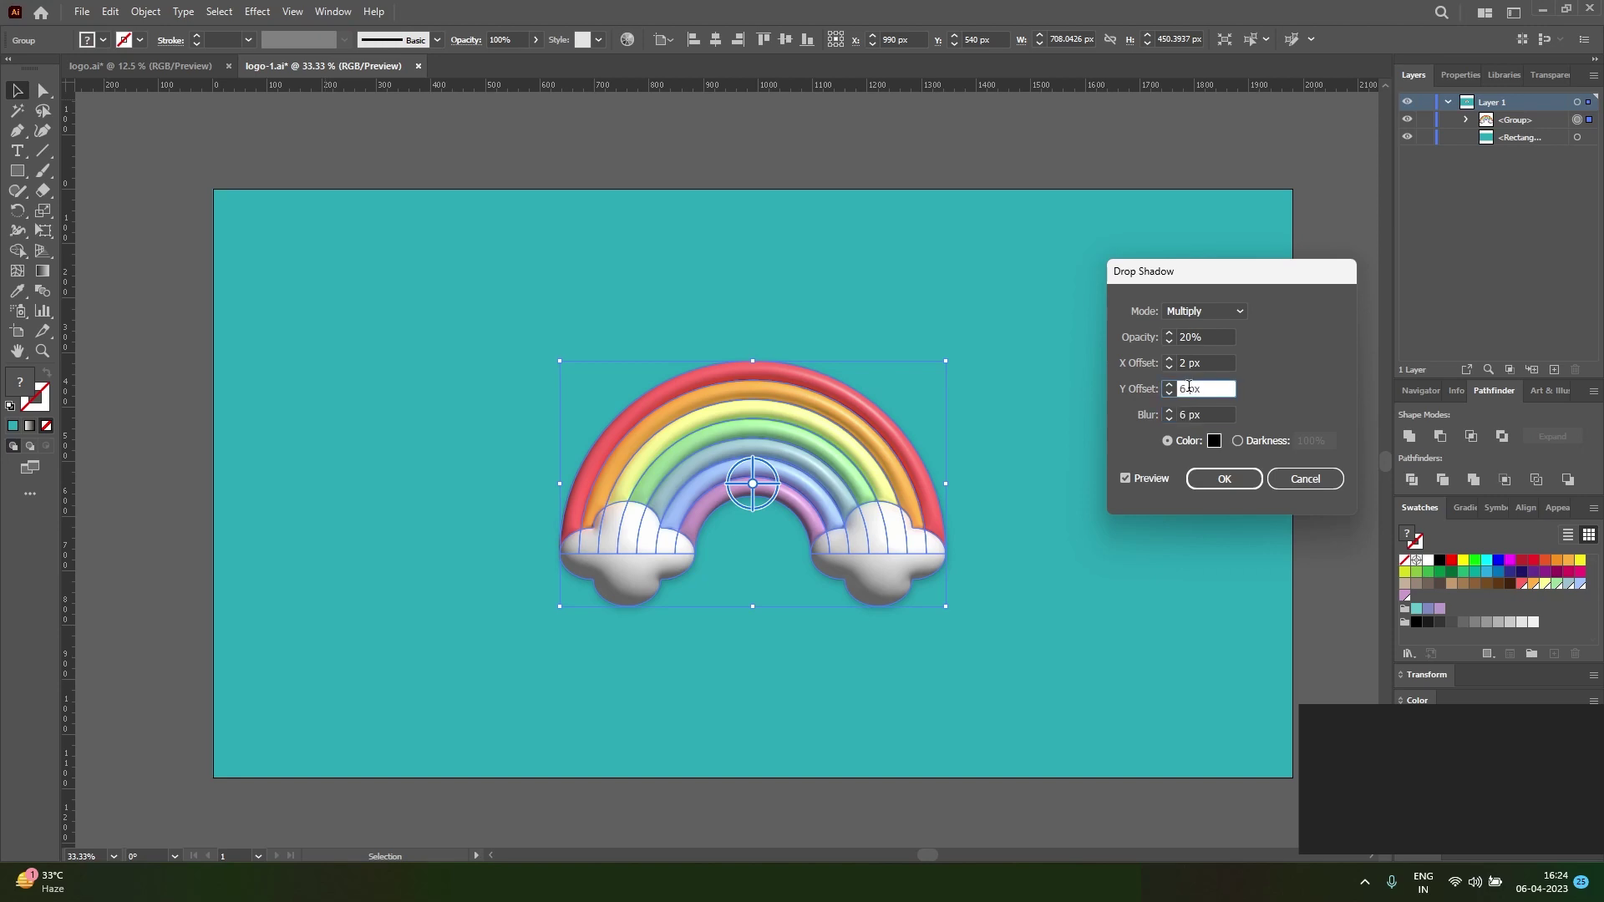
pyautogui.press('Down')
pyautogui.click(1194, 364)
pyautogui.press('Up')
pyautogui.press('Up')
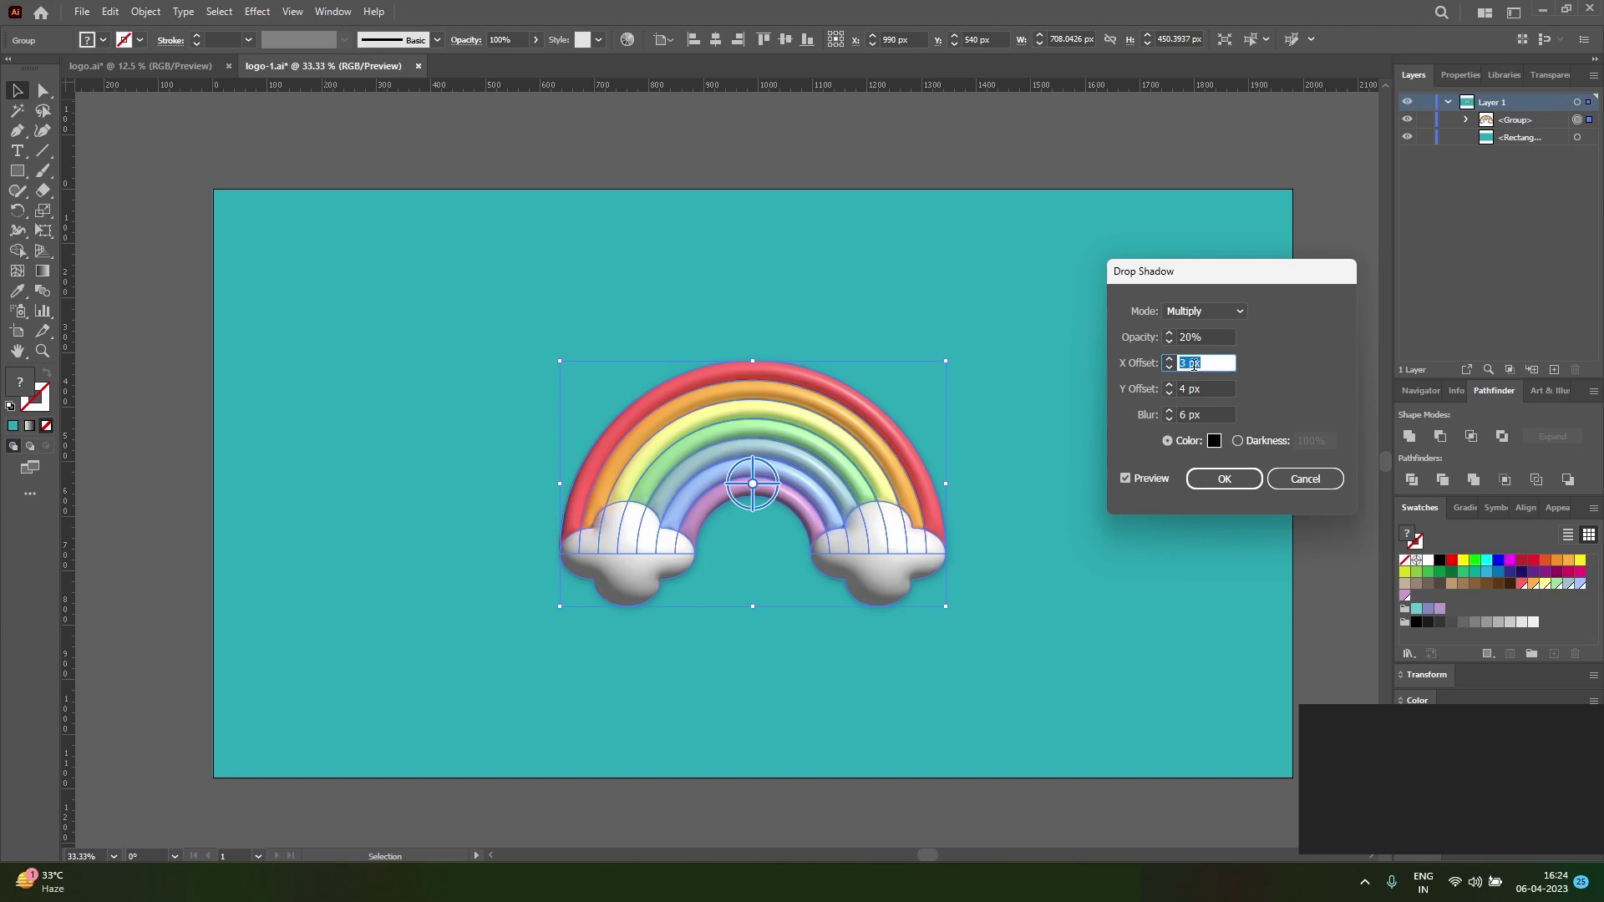
# Set the drop shadow's opacity to 40% and apply the effect to the rainbow group
pyautogui.click(1193, 337)
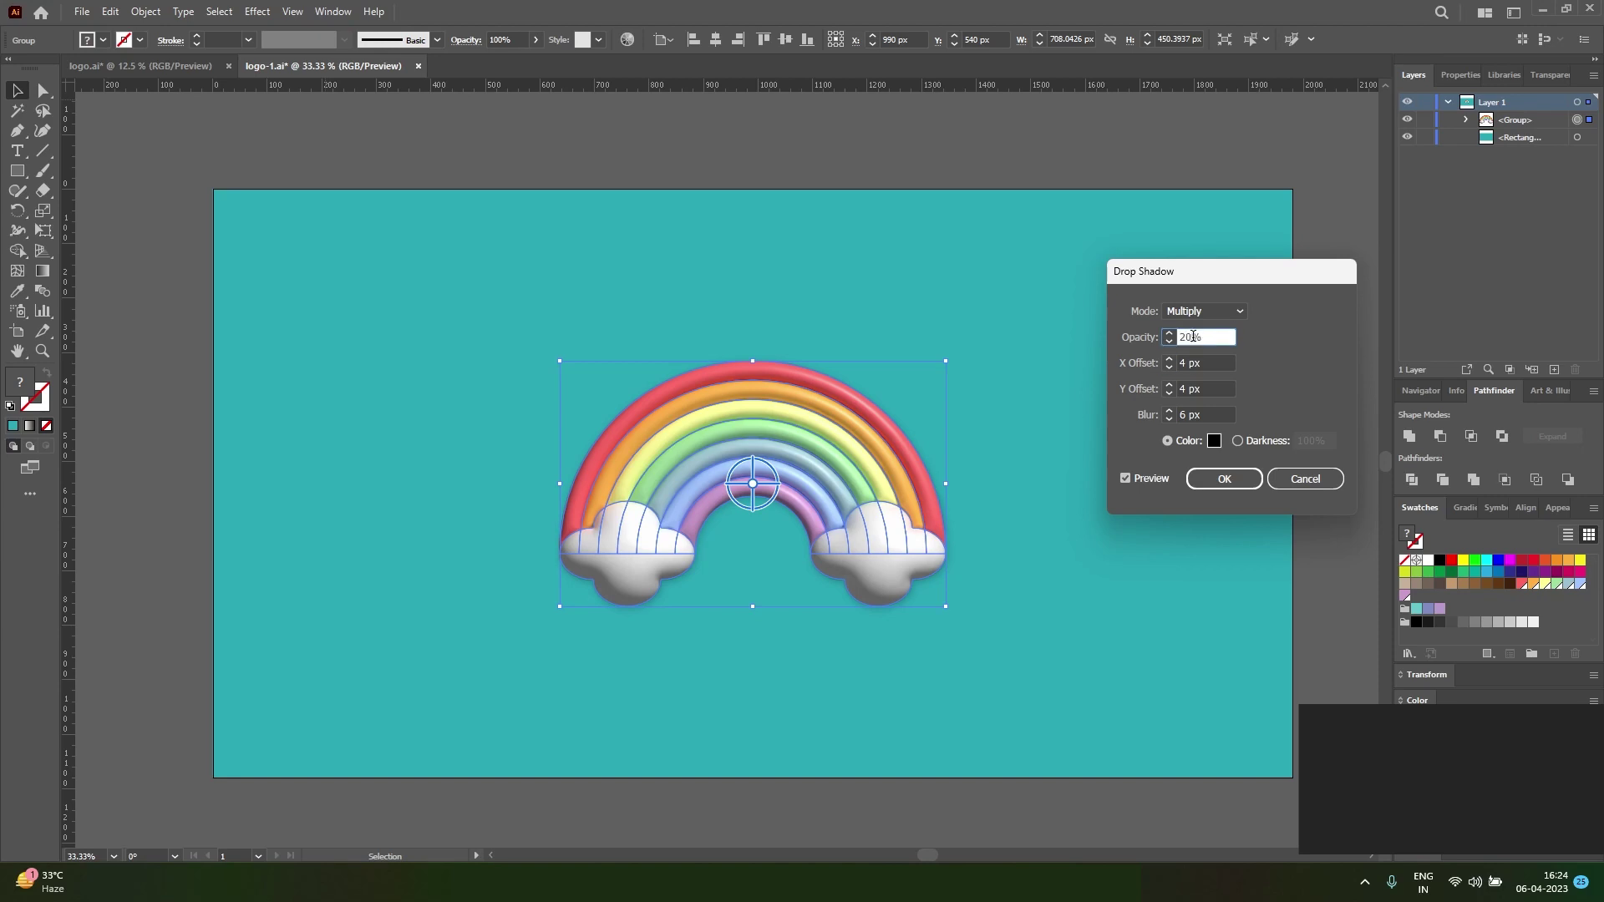
pyautogui.hotkey('shift', 'Up')
pyautogui.hotkey('shift', 'Up')
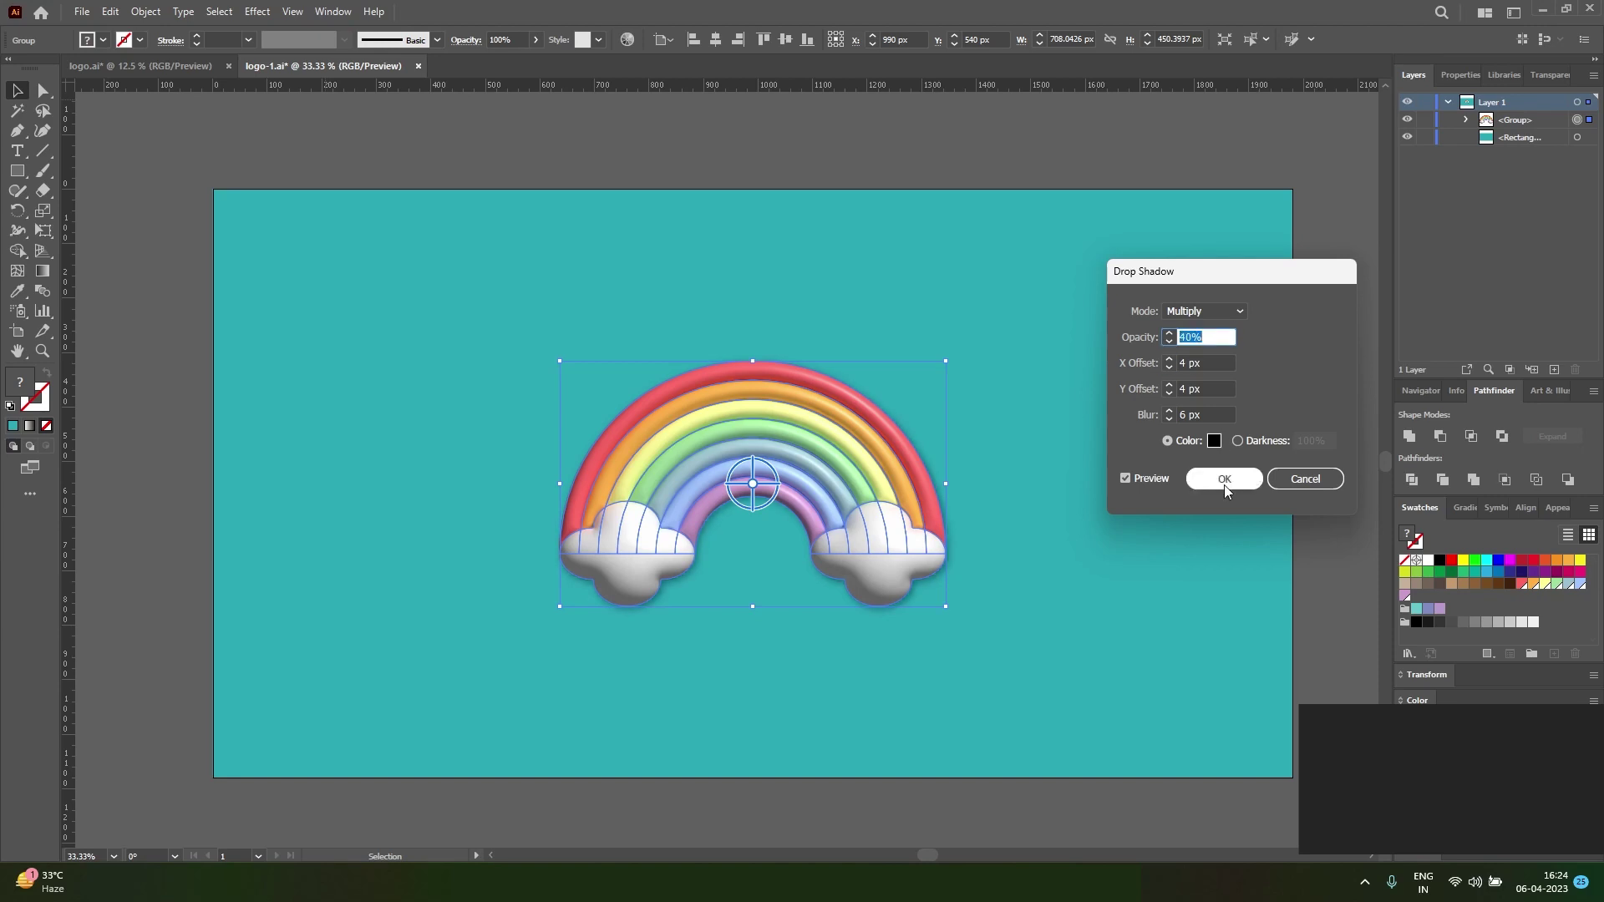
pyautogui.click(1201, 415)
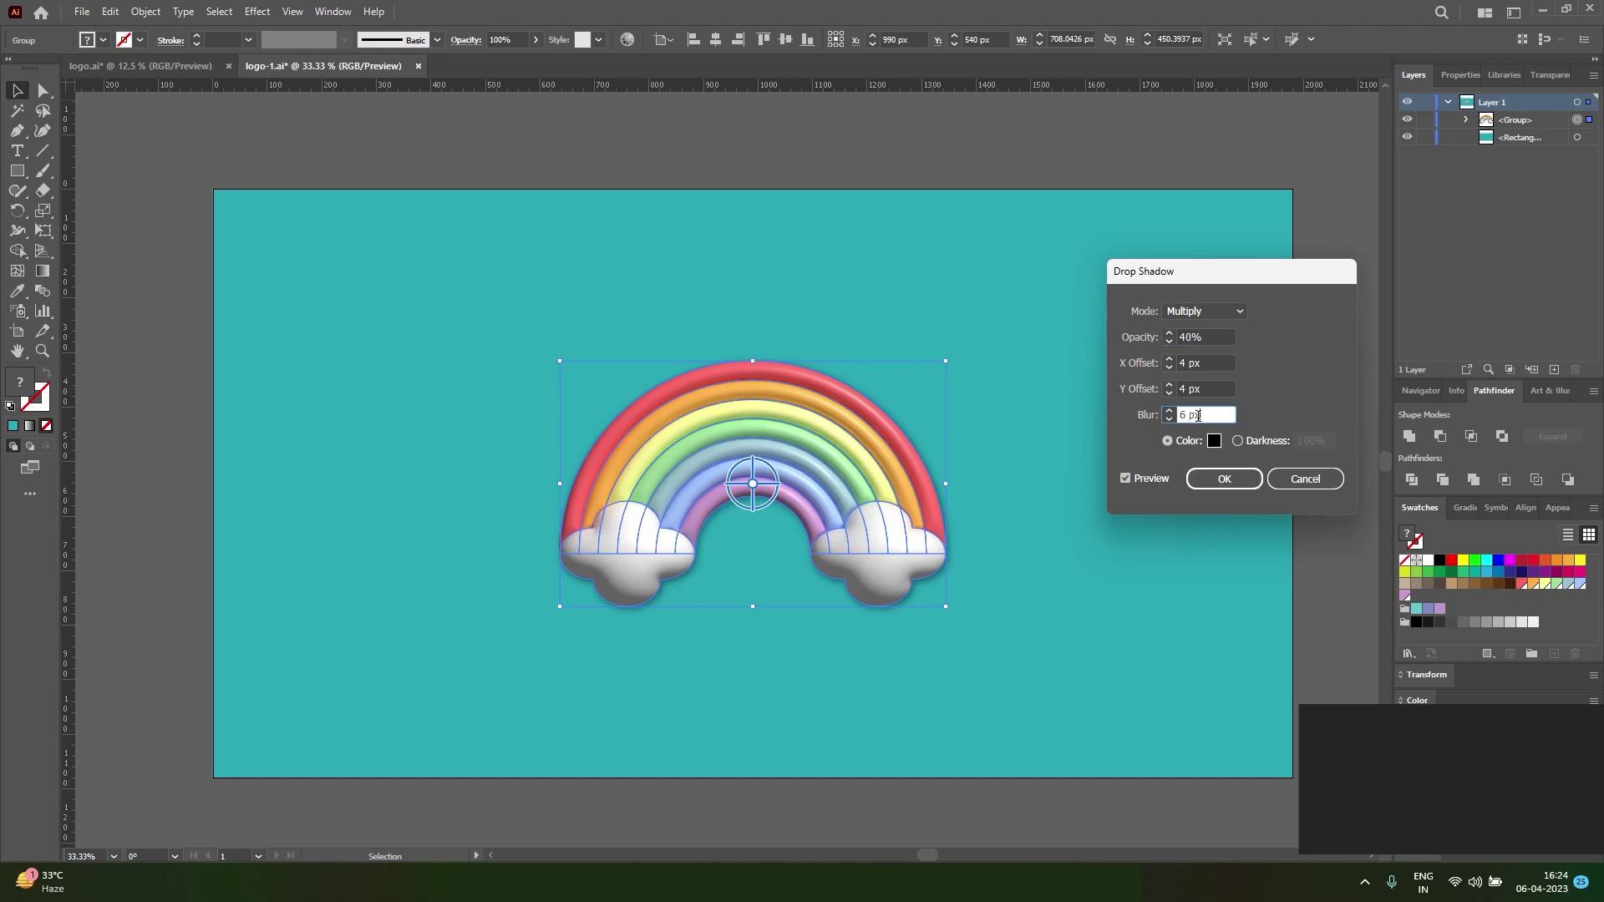
pyautogui.click(1226, 483)
# Enlarge the rainbow group proportionally about its center to about 1036 × 659 px
pyautogui.moveTo(946, 606); pyautogui.dragTo(1040, 660)
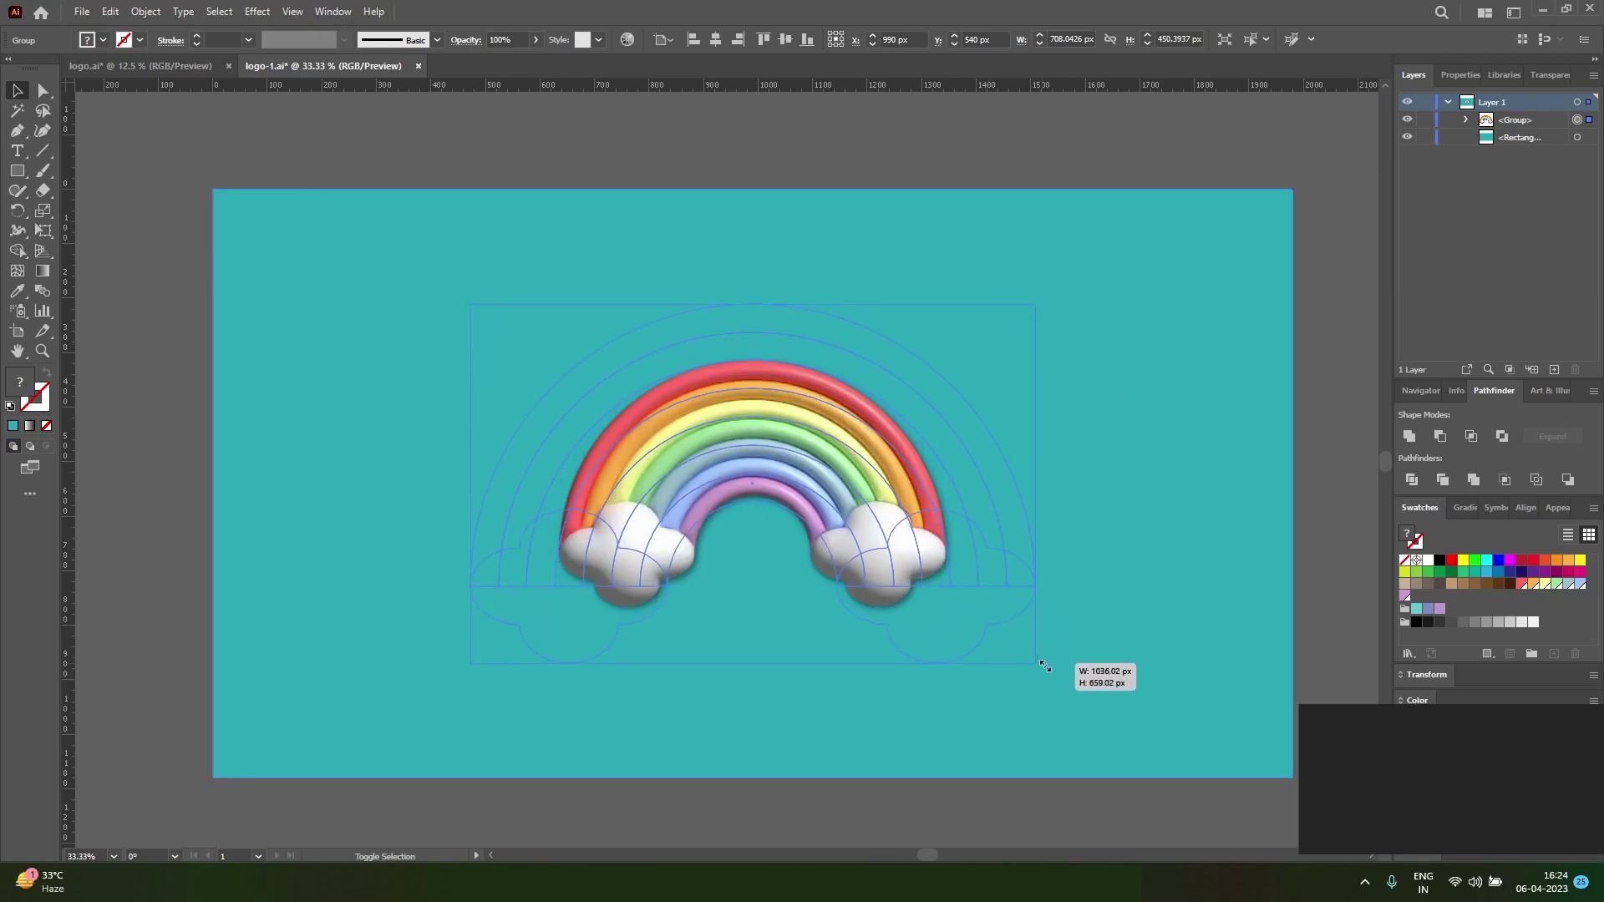